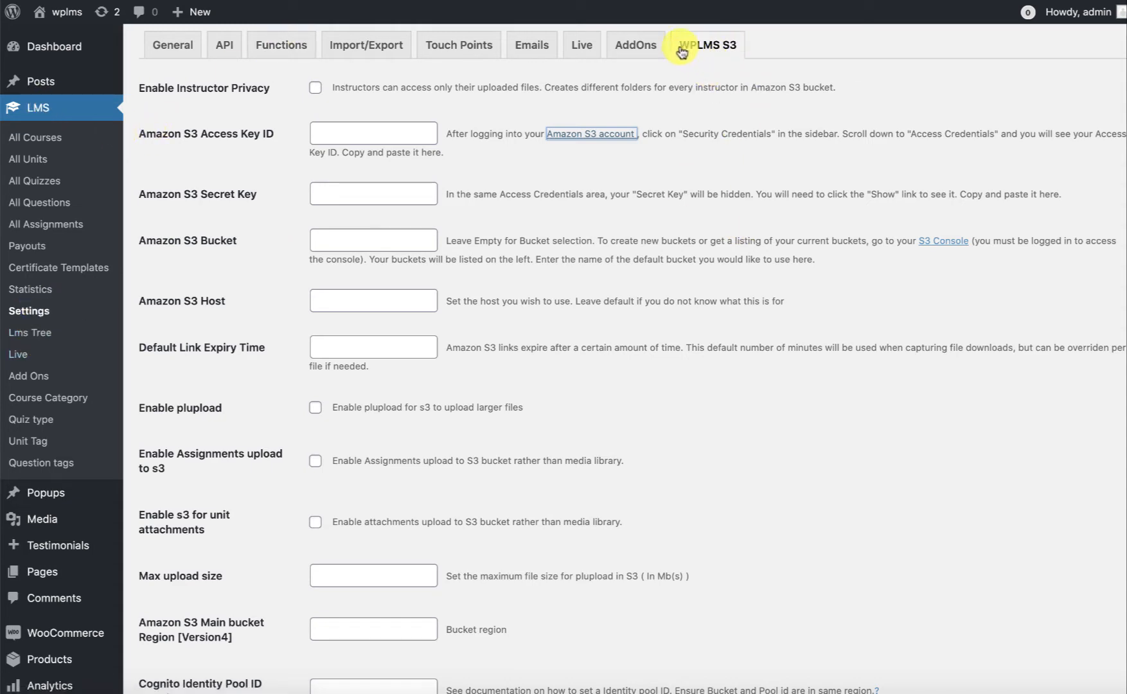
Examine the WPLMS S3 settings, from instructor privacy and the Amazon S3 keys down to the Cognito fields
{"action": "left_click", "coordinate": [742, 198]}
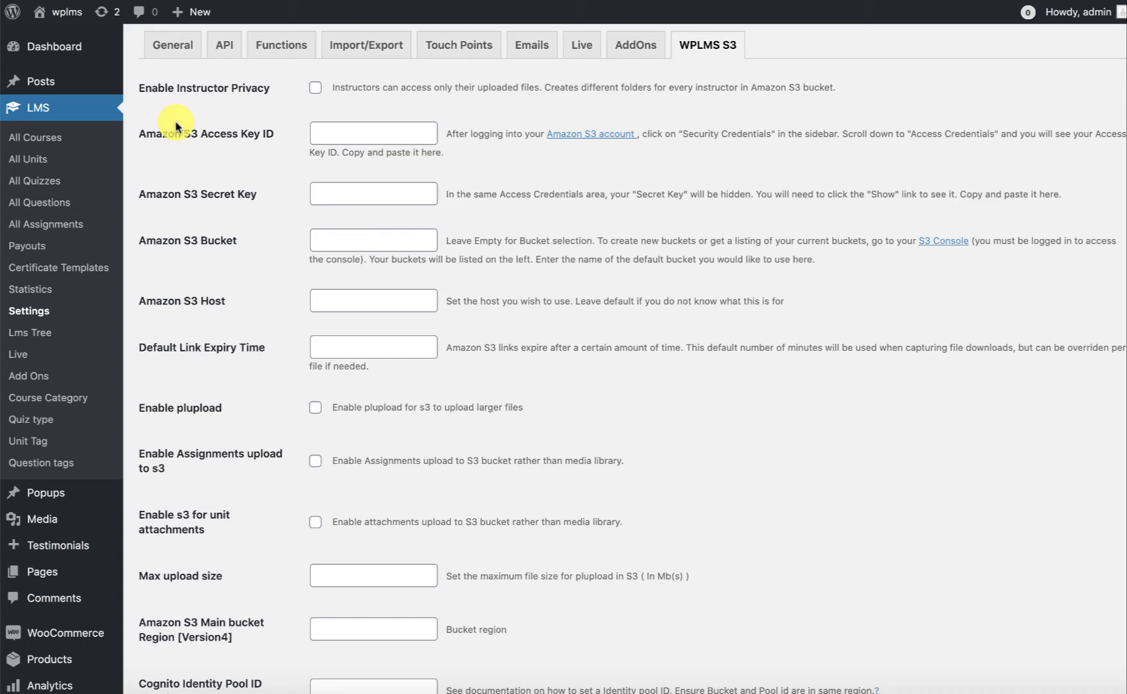
{"action": "scroll", "coordinate": [334, 347], "scroll_direction": "down", "scroll_amount": 3}
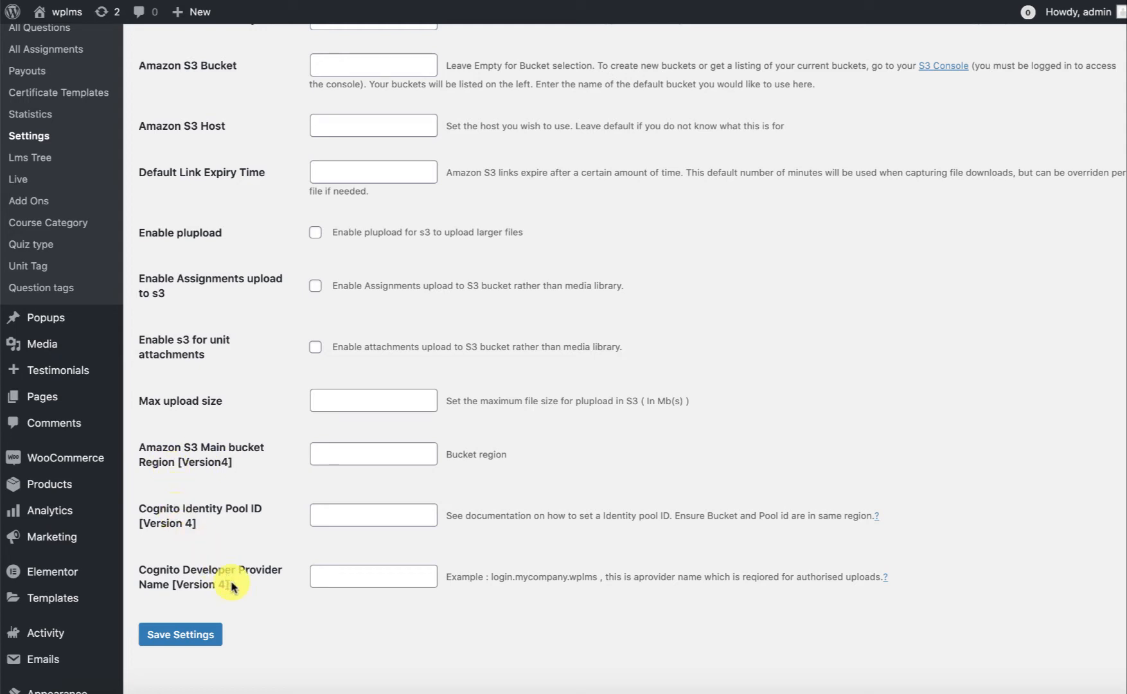
{"action": "scroll", "coordinate": [223, 577], "scroll_direction": "up", "scroll_amount": 2}
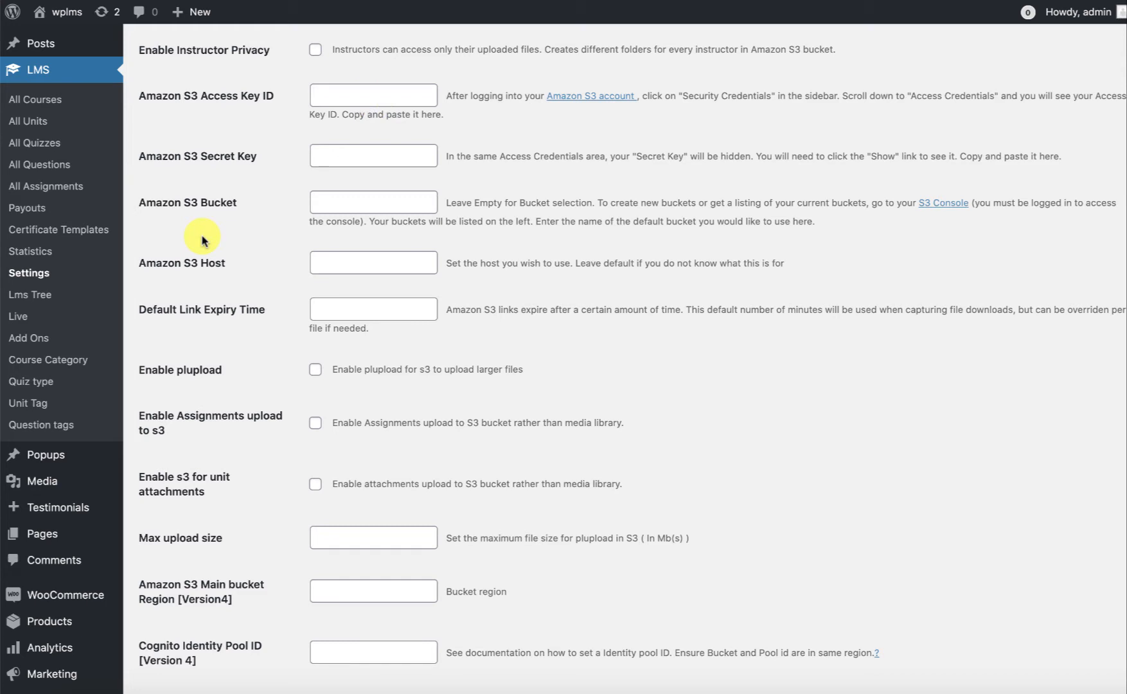
{"action": "scroll", "coordinate": [203, 240], "scroll_direction": "down", "scroll_amount": 3}
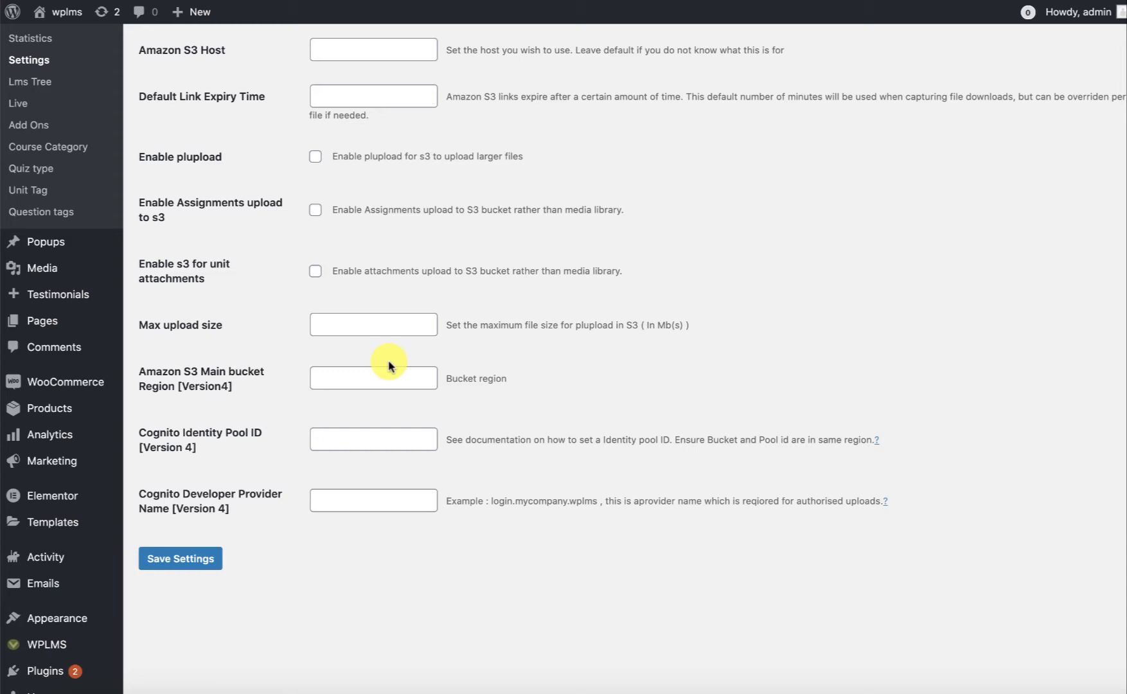
{"action": "scroll", "coordinate": [389, 364], "scroll_direction": "up", "scroll_amount": 8}
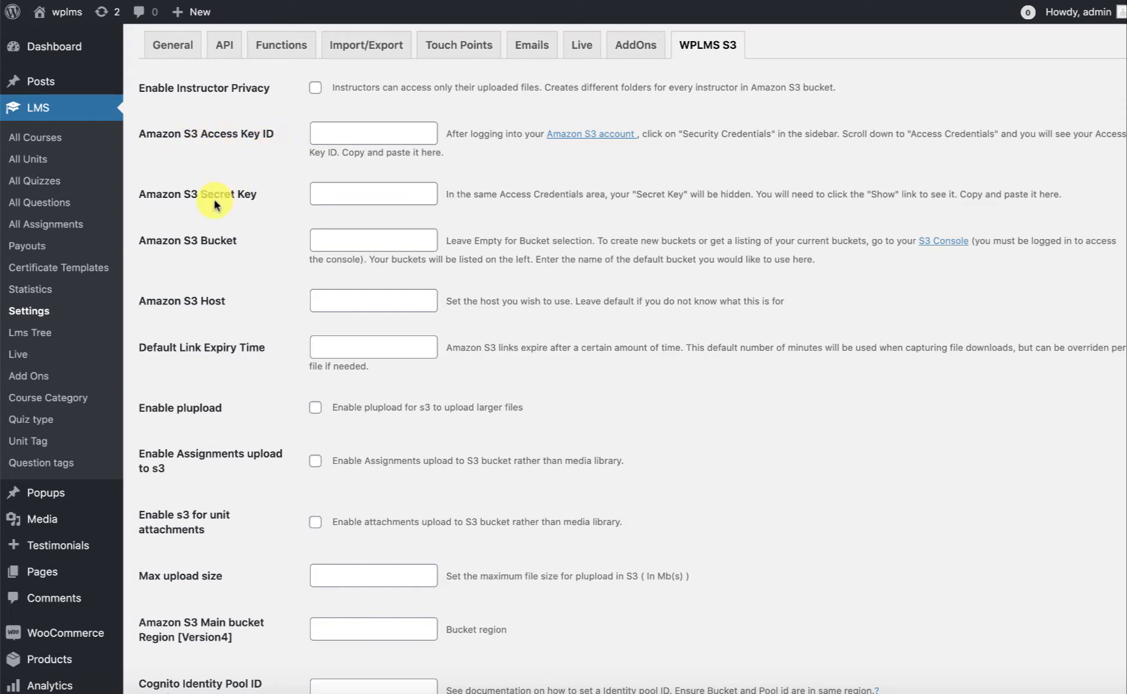
{"action": "left_click_drag", "start_coordinate": [201, 196], "coordinate": [260, 198]}
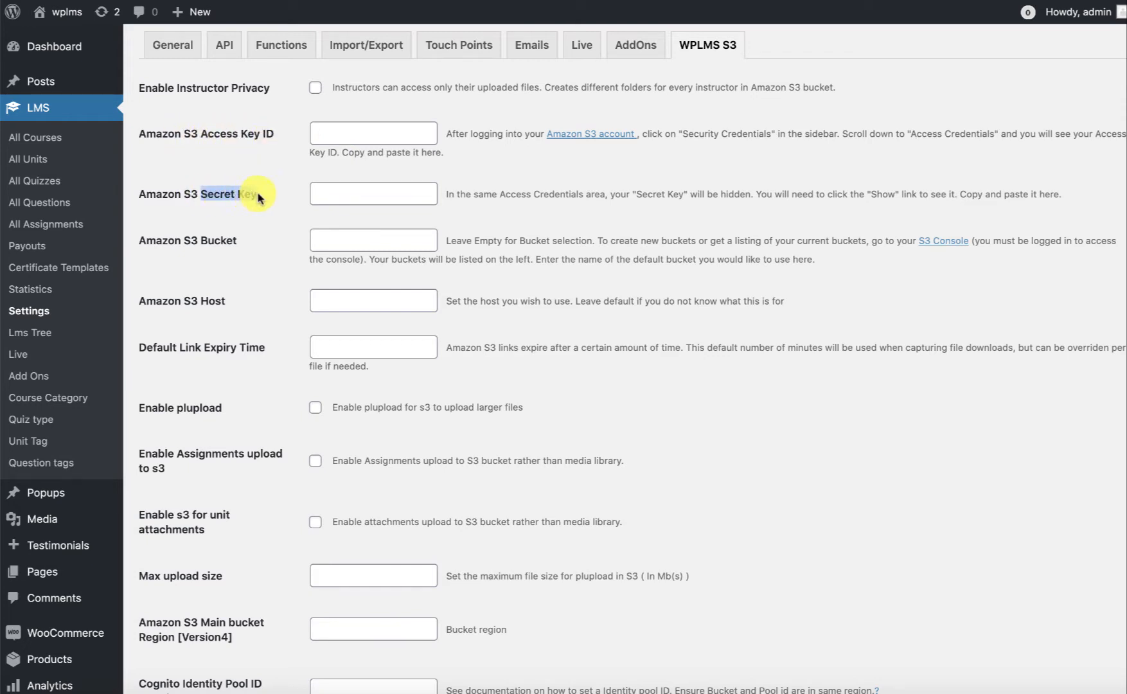
{"action": "left_click", "coordinate": [581, 177]}
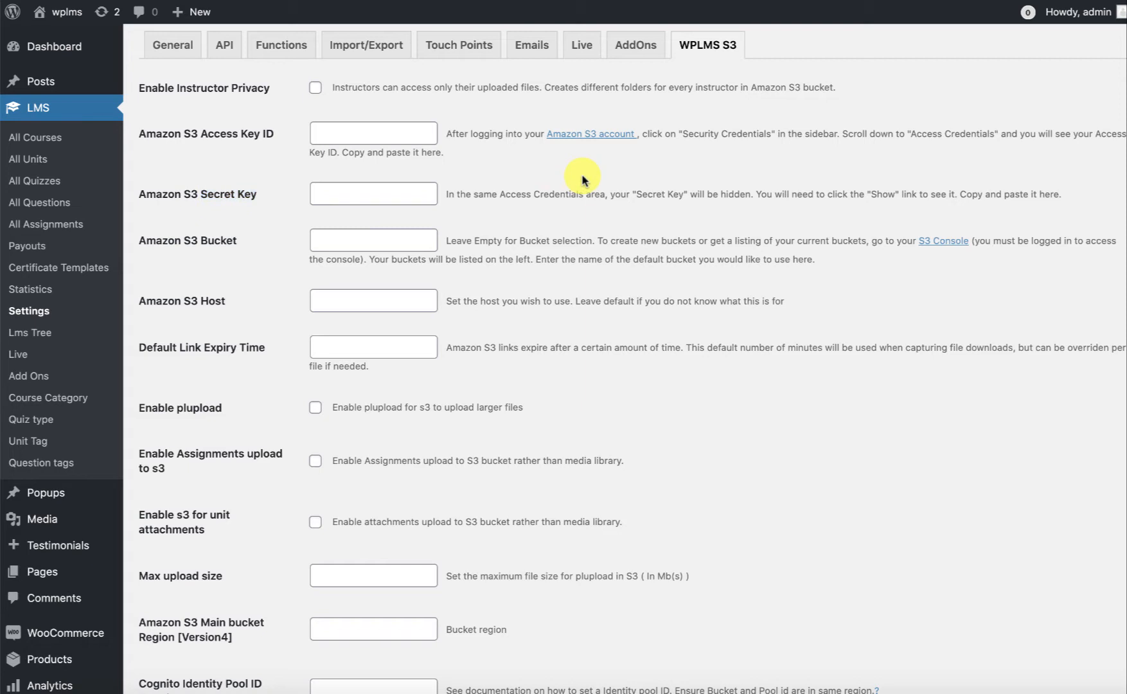
Switch to the AWS console through the linked Amazon S3 account and view the access keys under the account's security credentials
{"action": "left_click", "coordinate": [592, 135]}
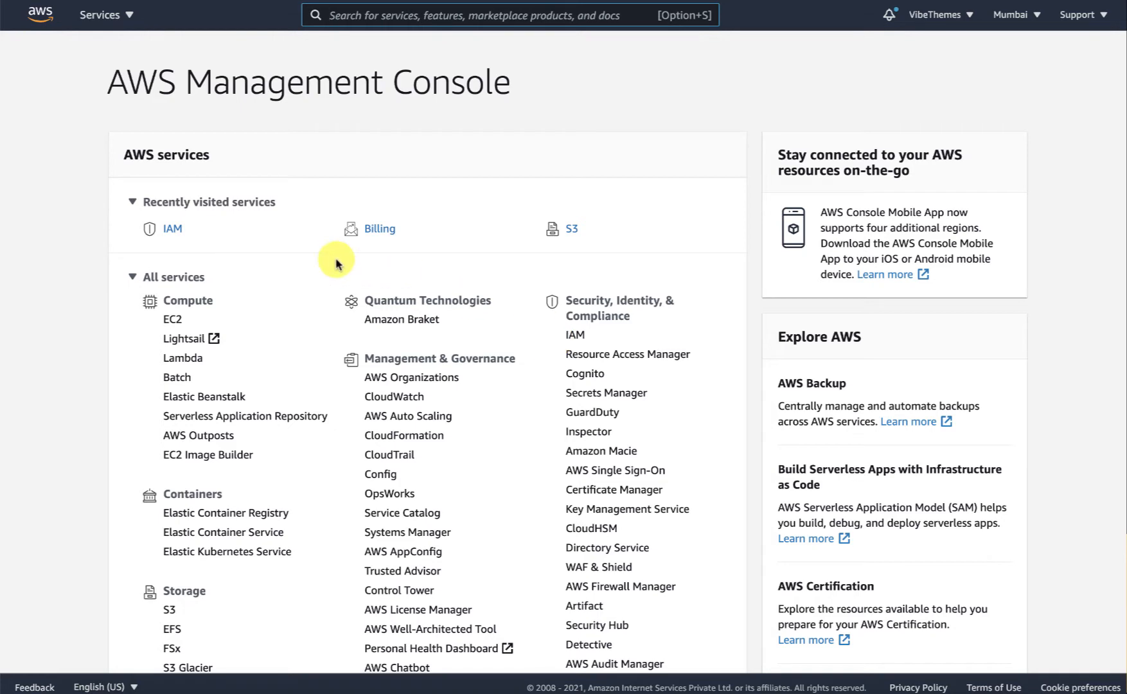
{"action": "left_click", "coordinate": [961, 14]}
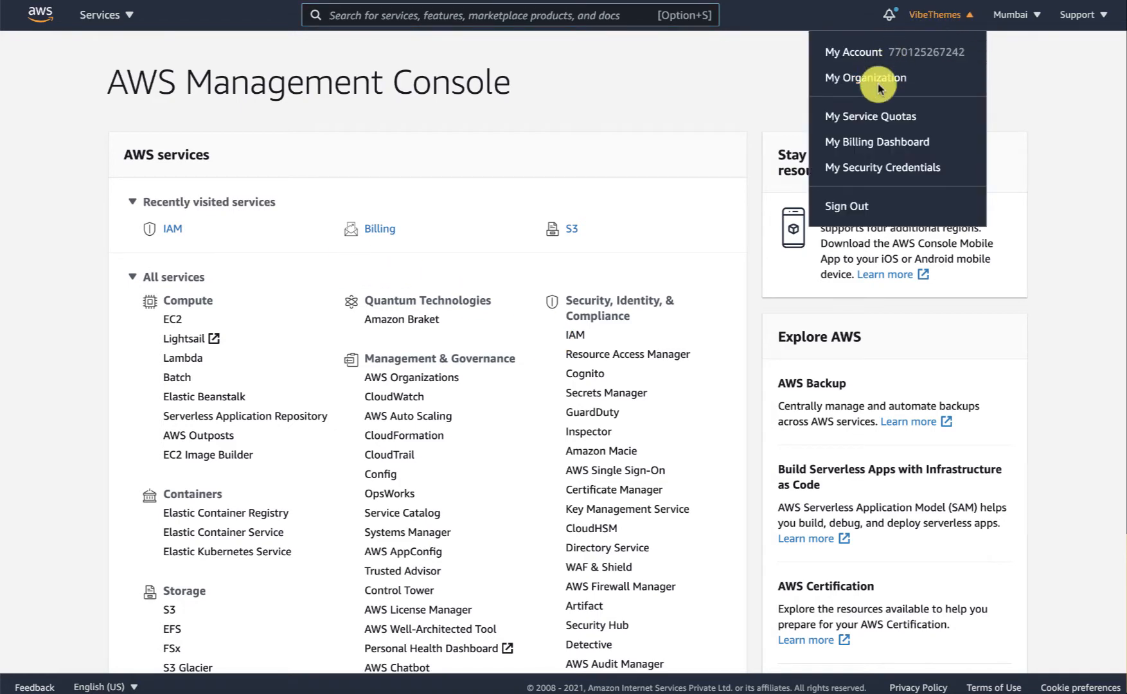
{"action": "left_click", "coordinate": [899, 167]}
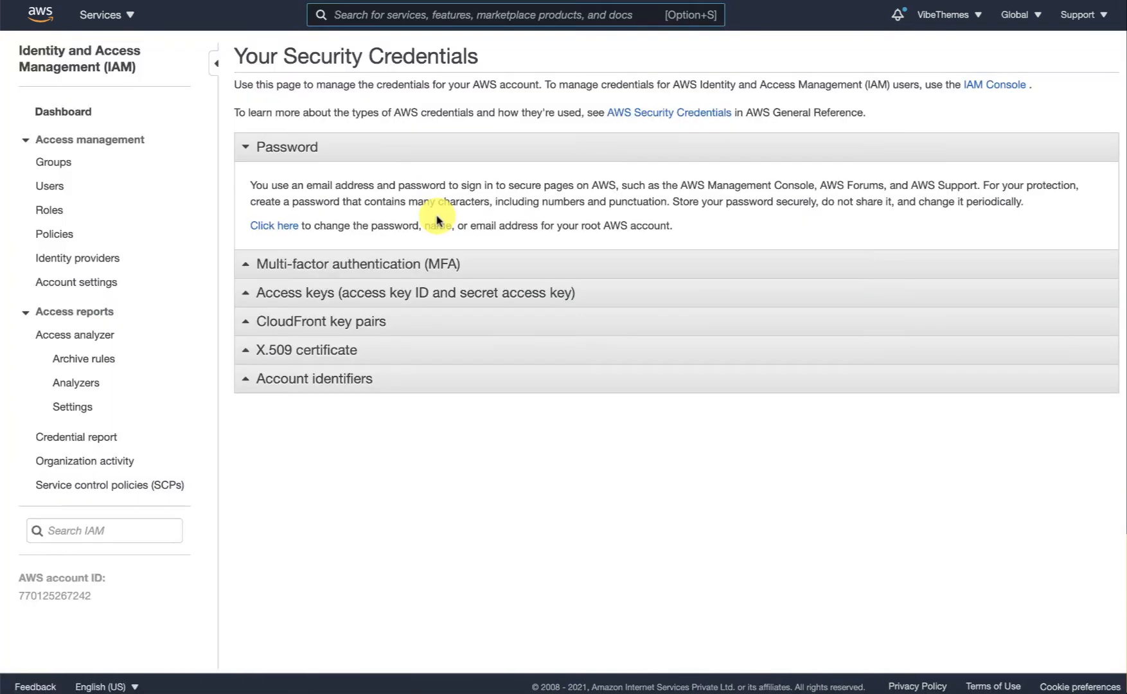
{"action": "left_click", "coordinate": [290, 299]}
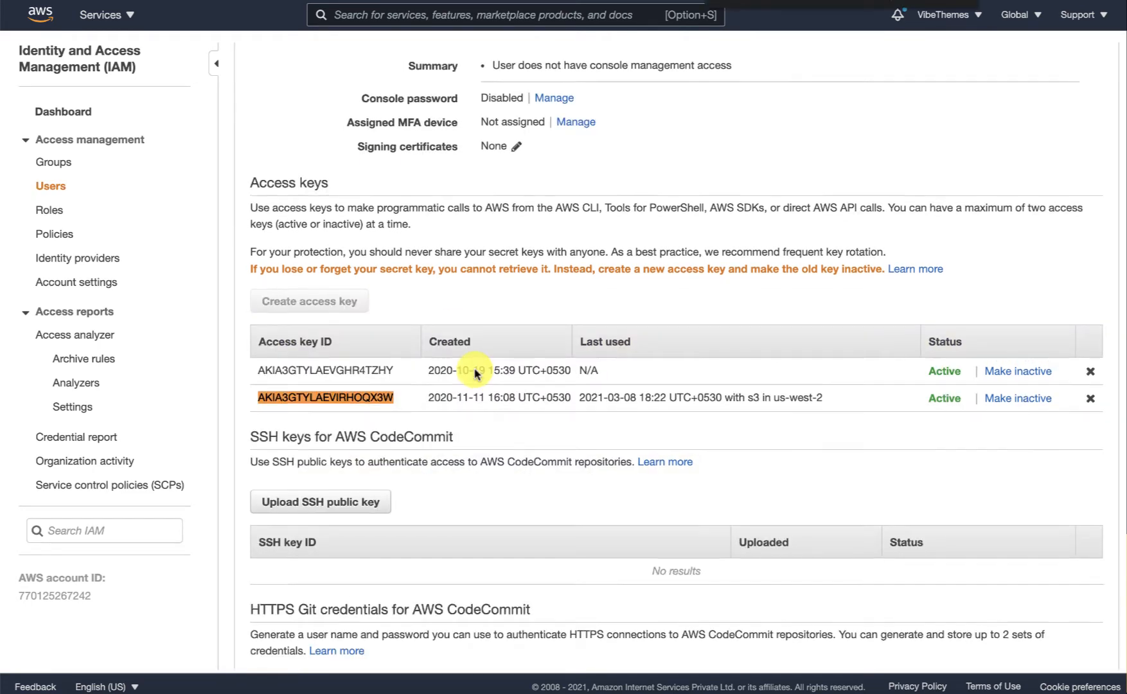
{"action": "scroll", "coordinate": [475, 370], "scroll_direction": "up", "scroll_amount": 5}
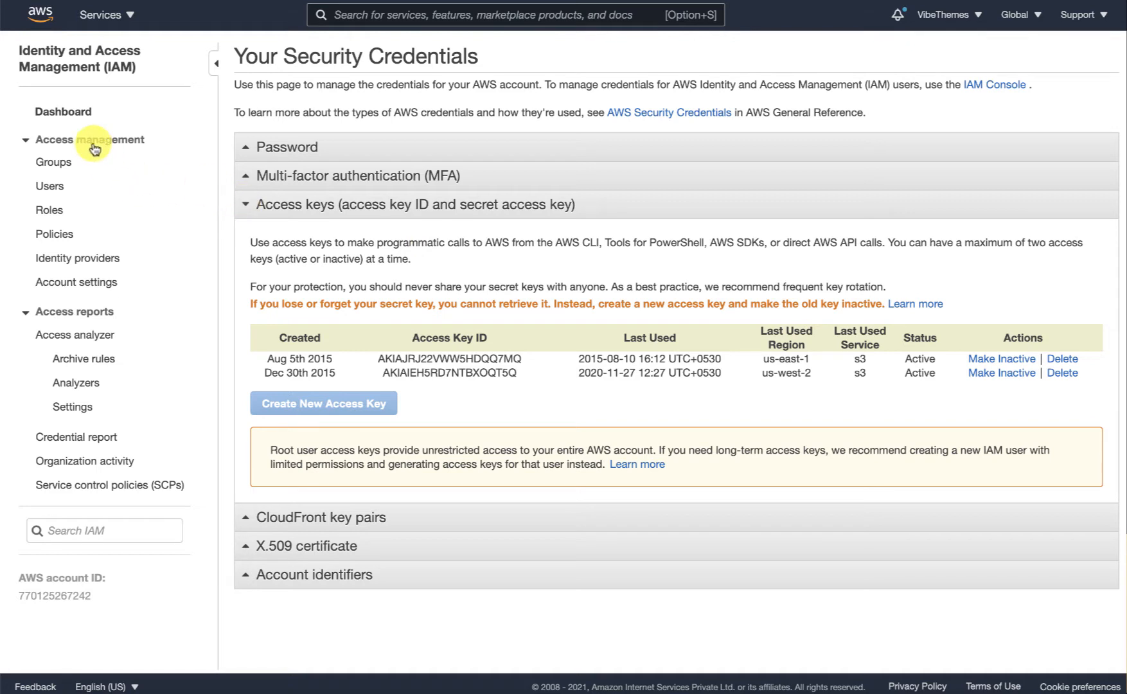
Open the IAM user wplms-s3 and examine the bucket resource in its attached wplms_s3 policy
{"action": "left_click", "coordinate": [57, 190]}
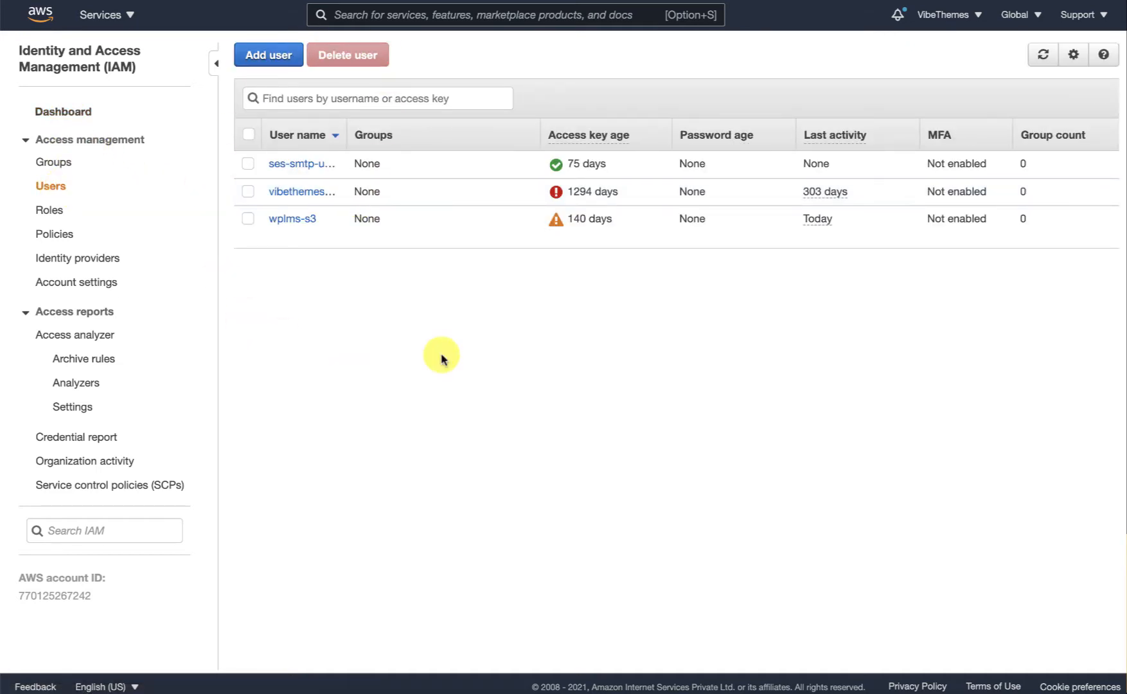
{"action": "left_click", "coordinate": [288, 220]}
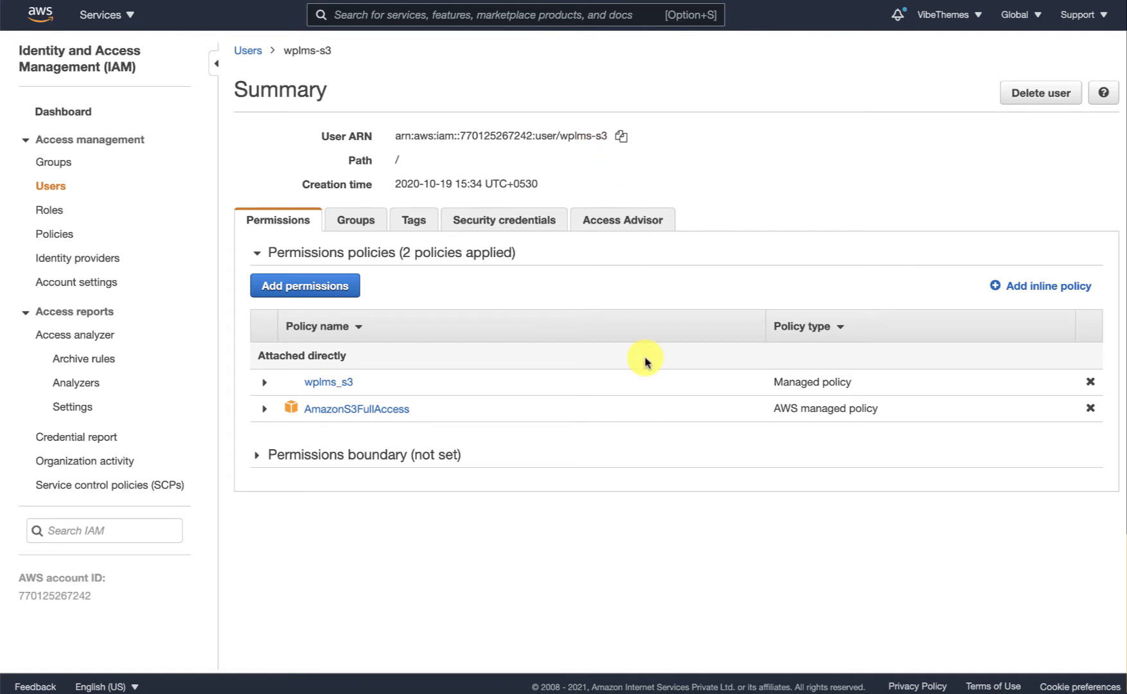
{"action": "left_click", "coordinate": [339, 384]}
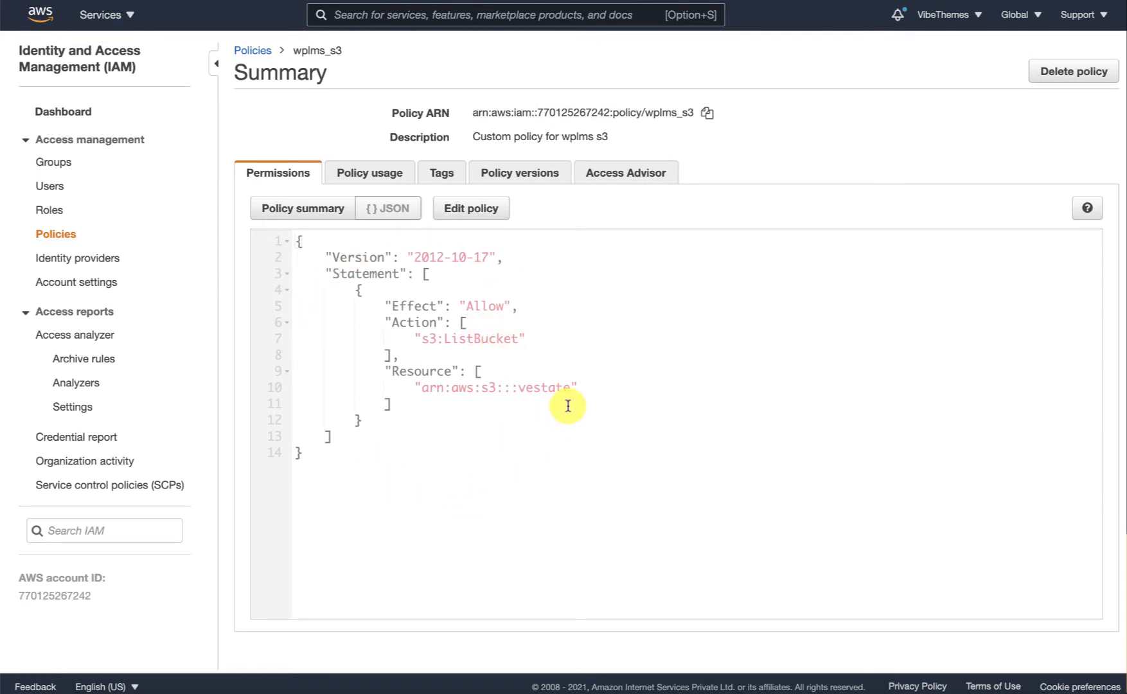
{"action": "double_click", "coordinate": [538, 390]}
{"action": "double_click", "coordinate": [538, 390]}
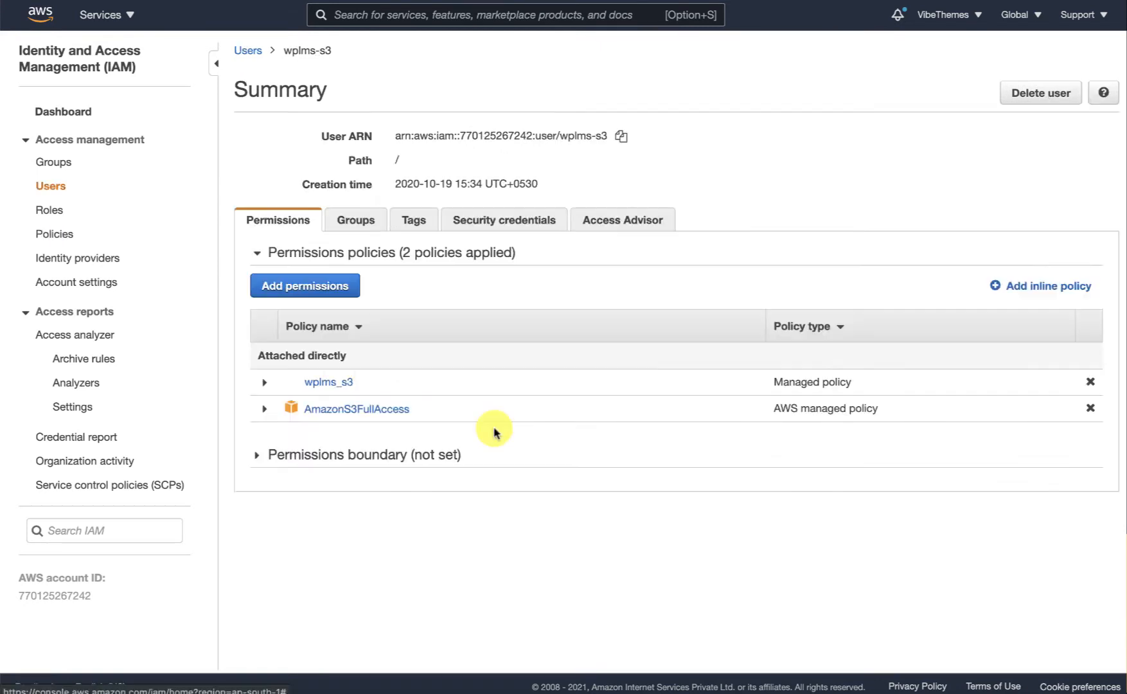
View the access keys listed in the security credentials of the IAM user wplms-s3
{"action": "left_click", "coordinate": [481, 227]}
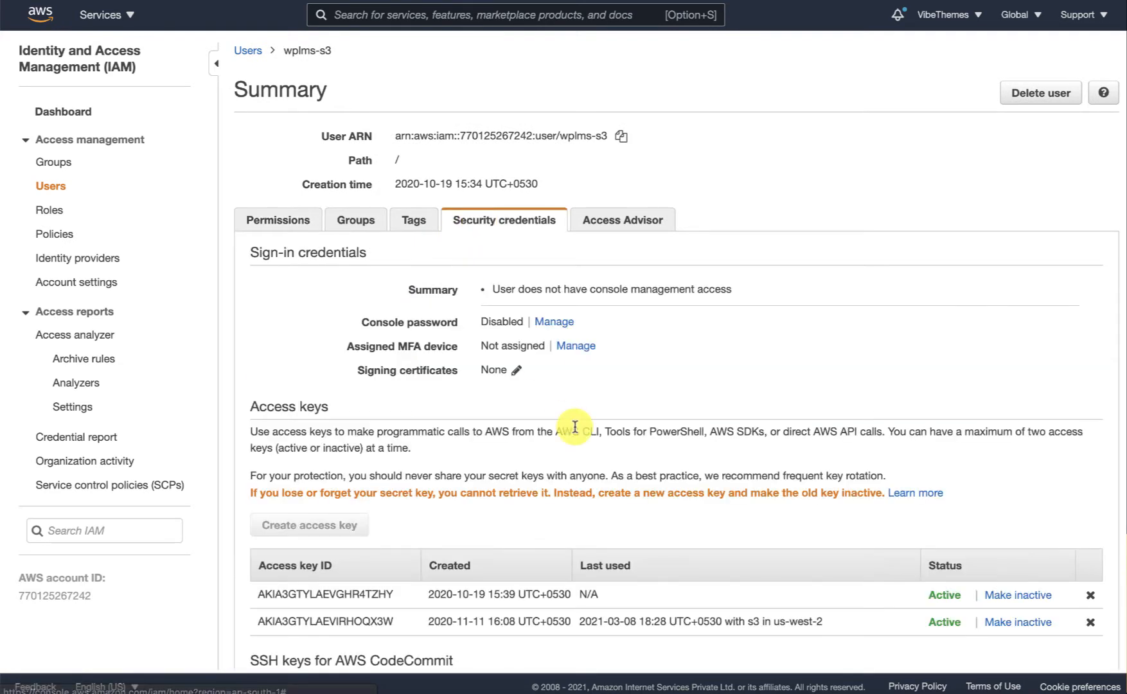
{"action": "scroll", "coordinate": [576, 428], "scroll_direction": "down", "scroll_amount": 4}
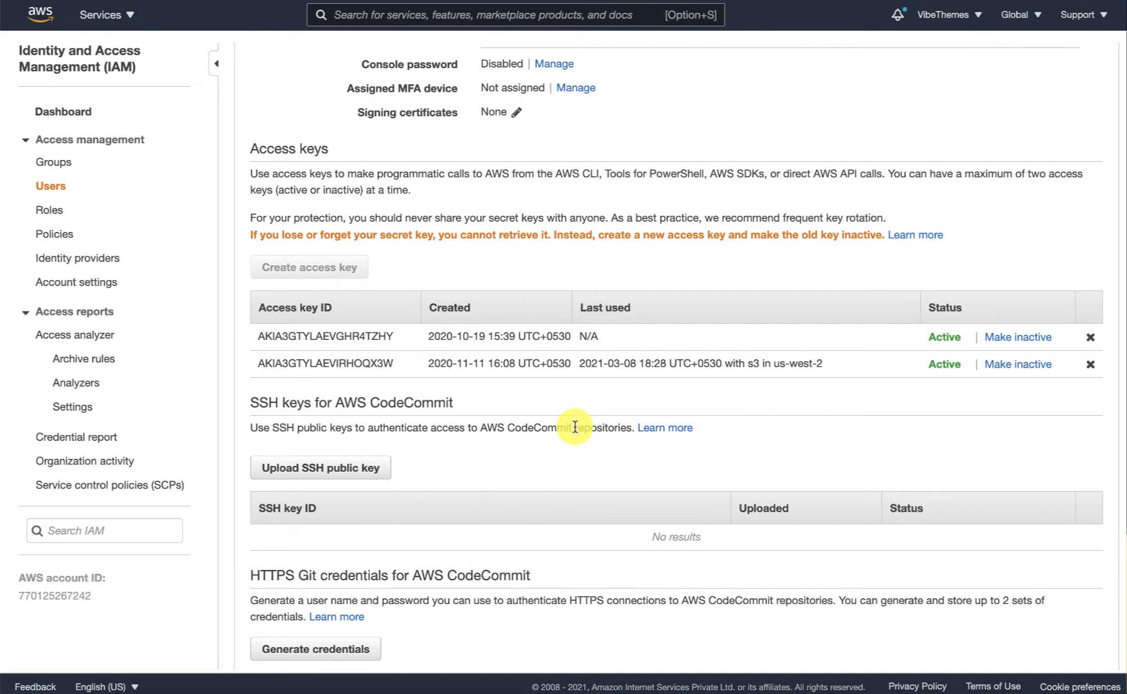
{"action": "scroll", "coordinate": [575, 427], "scroll_direction": "up", "scroll_amount": 2}
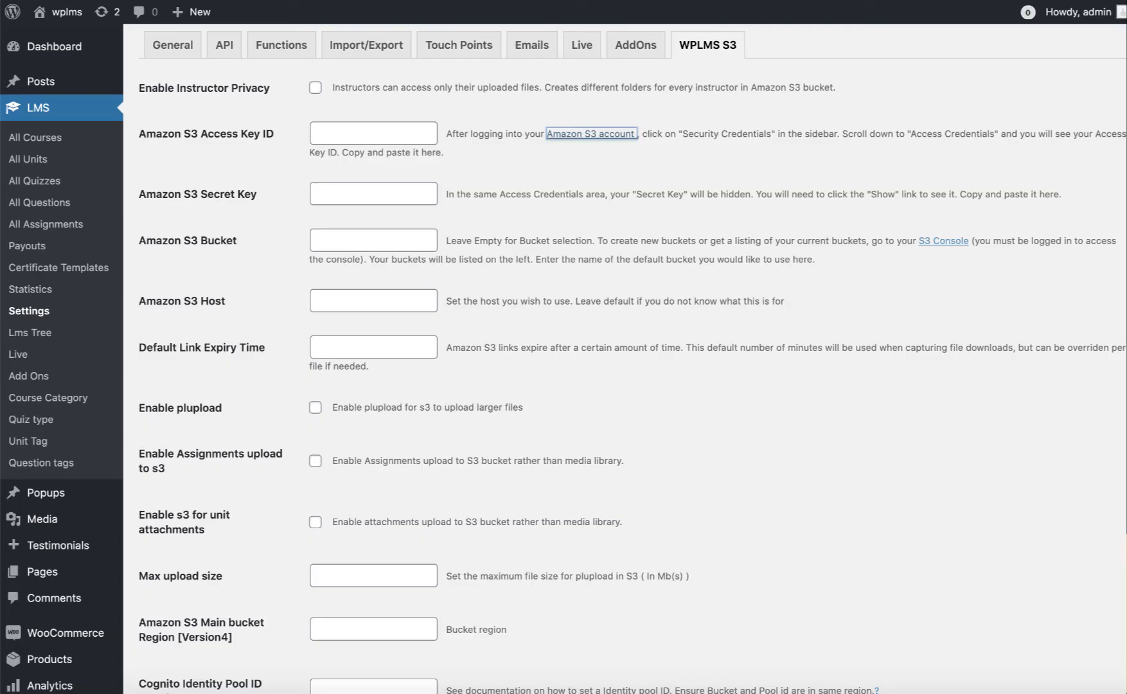
Switch to the WPLMS S3 settings, enter the Amazon S3 access key ID and secret key, and save the settings
{"action": "left_click", "coordinate": [333, 133]}
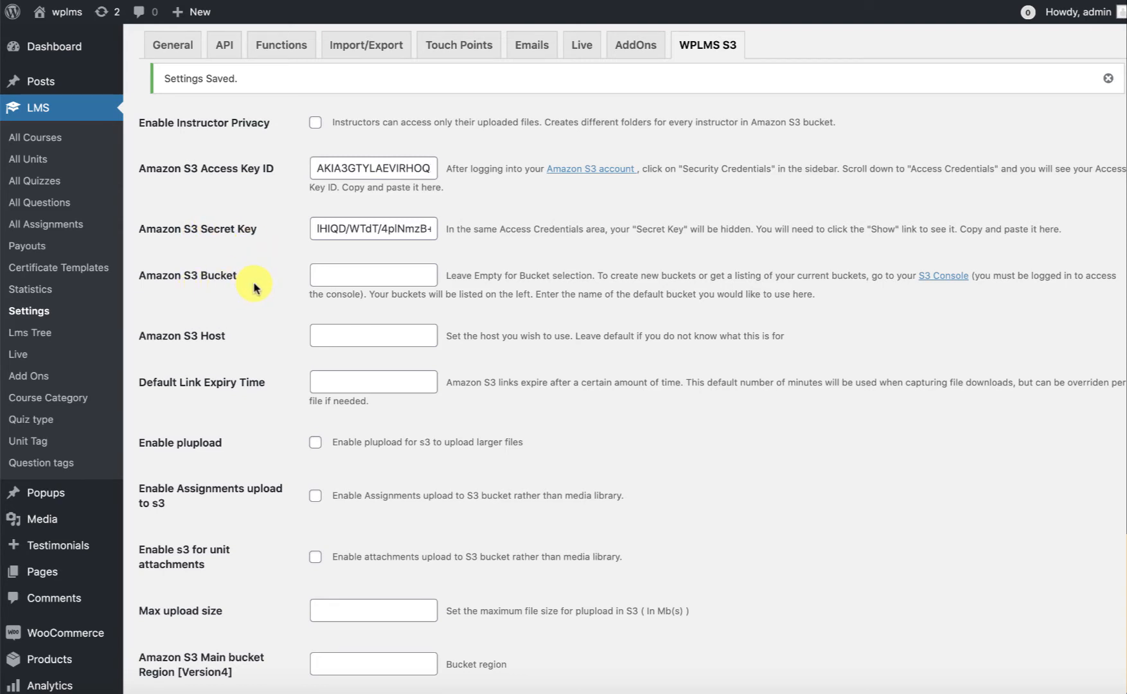
Examine the Amazon S3 Bucket, main bucket region and Cognito Identity Pool ID settings needed for version 4
{"action": "left_click", "coordinate": [312, 277]}
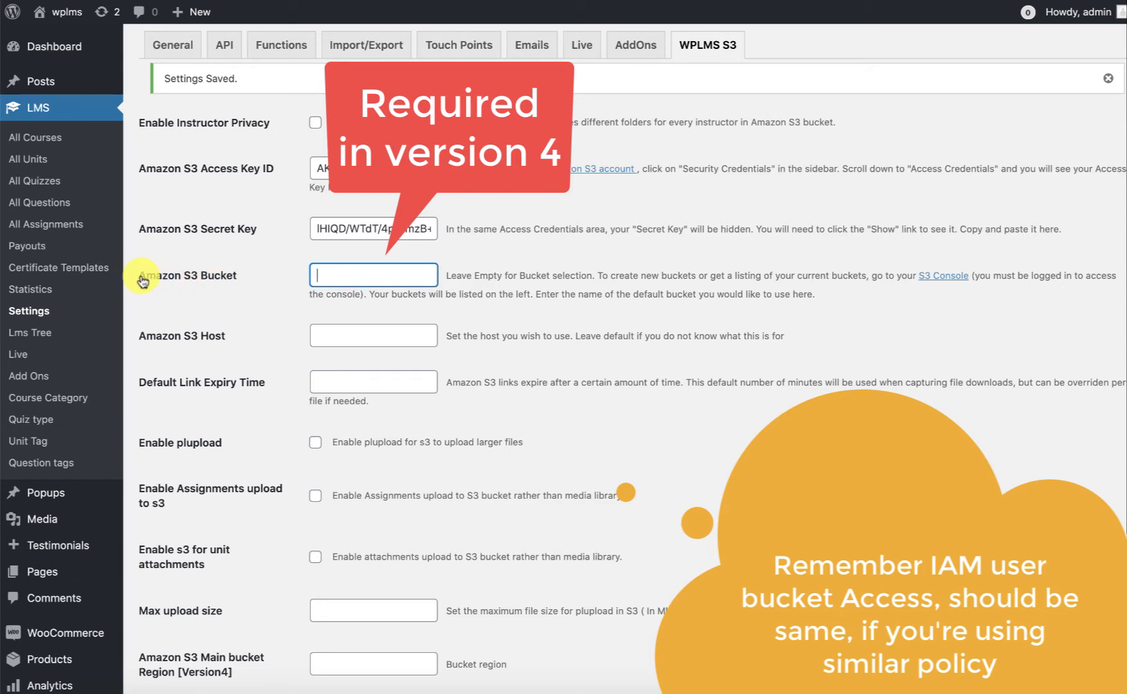
{"action": "left_click_drag", "start_coordinate": [140, 277], "coordinate": [202, 282]}
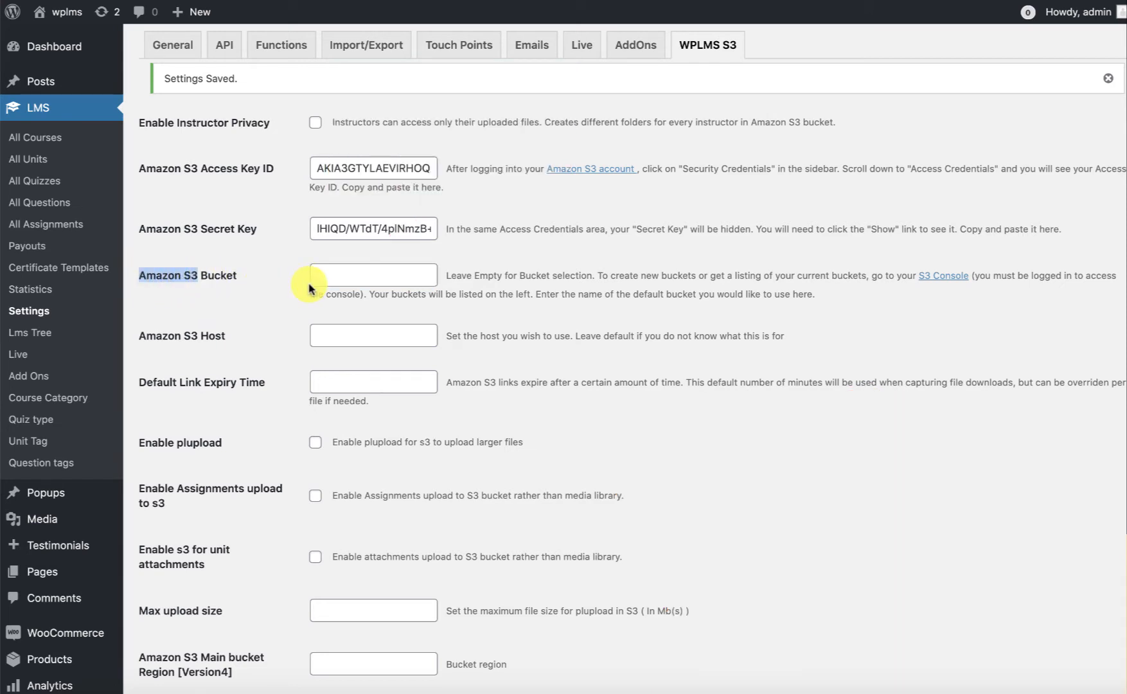
{"action": "scroll", "coordinate": [387, 322], "scroll_direction": "down", "scroll_amount": 5}
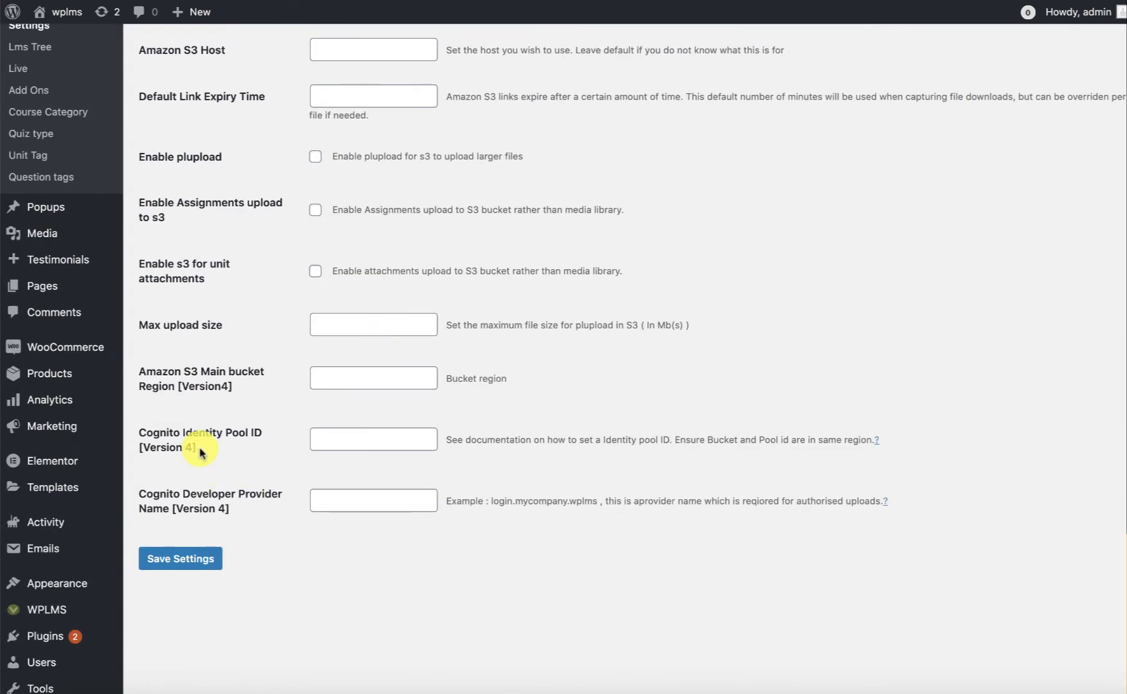
{"action": "left_click_drag", "start_coordinate": [150, 438], "coordinate": [269, 436]}
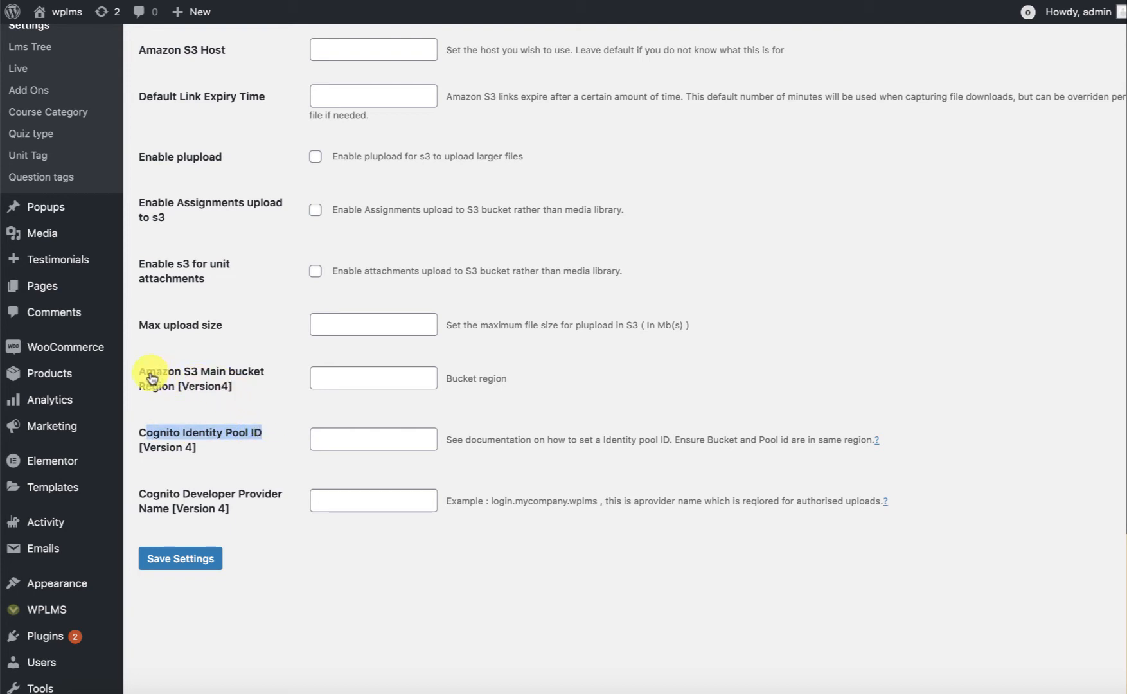
{"action": "left_click_drag", "start_coordinate": [149, 375], "coordinate": [174, 392]}
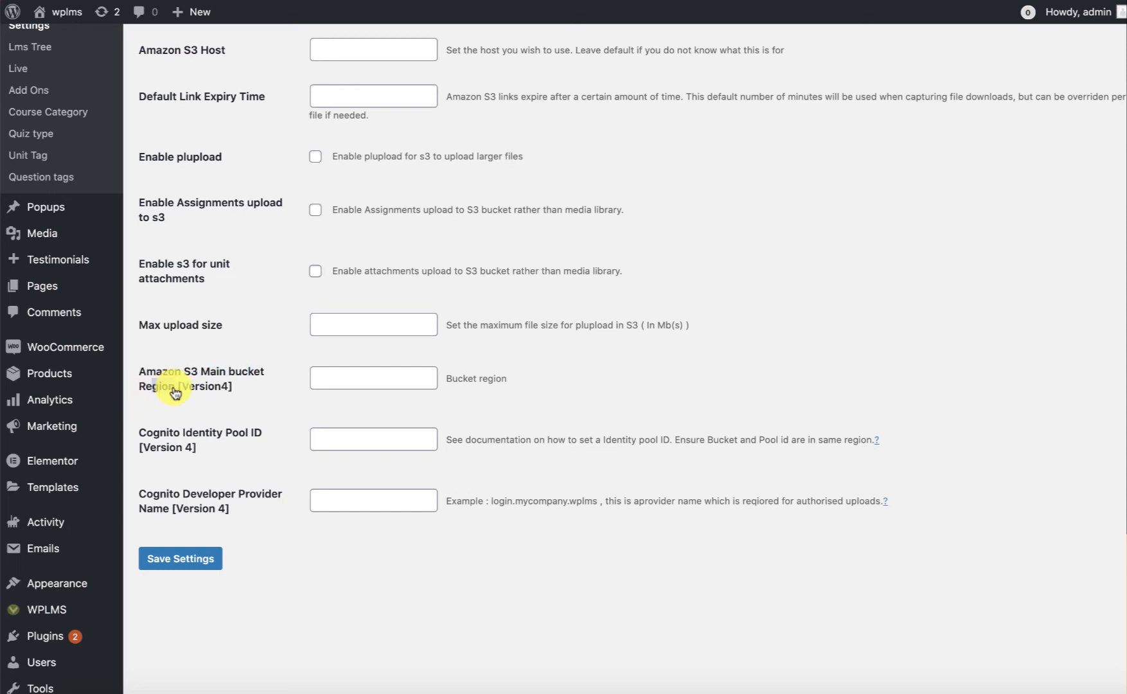
{"action": "scroll", "coordinate": [175, 393], "scroll_direction": "up", "scroll_amount": 5}
Set the Amazon S3 Bucket to vestate
{"action": "left_click", "coordinate": [339, 267]}
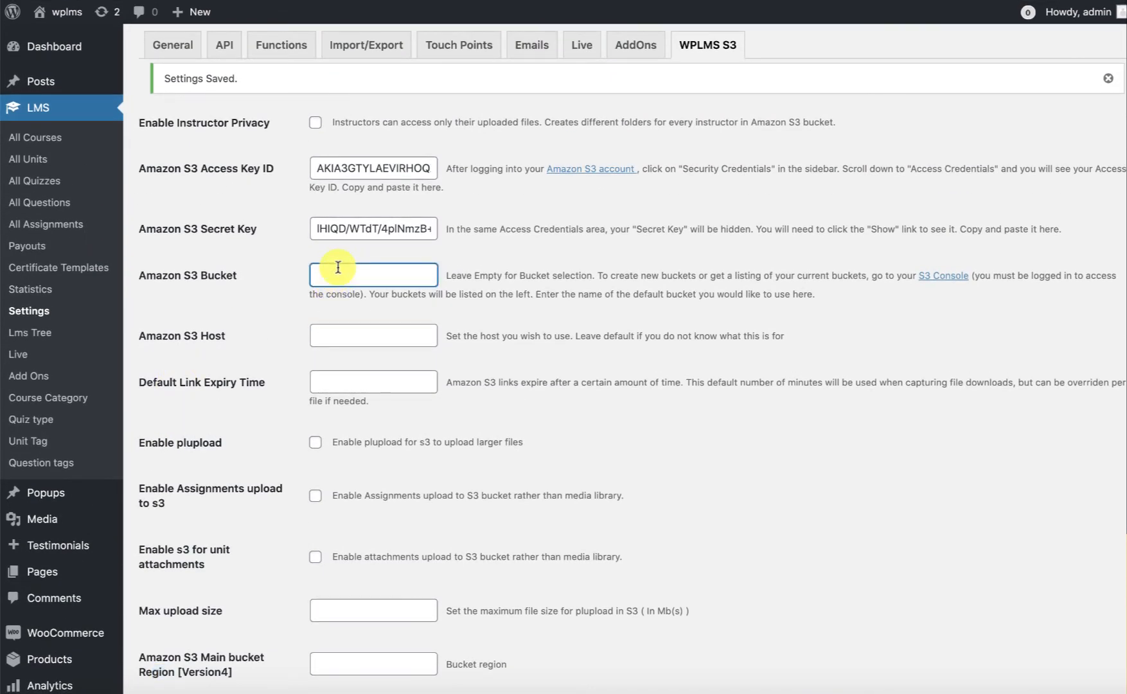
{"action": "type", "text": "vestate"}
{"action": "key", "text": "super+a"}
{"action": "left_click", "coordinate": [373, 318]}
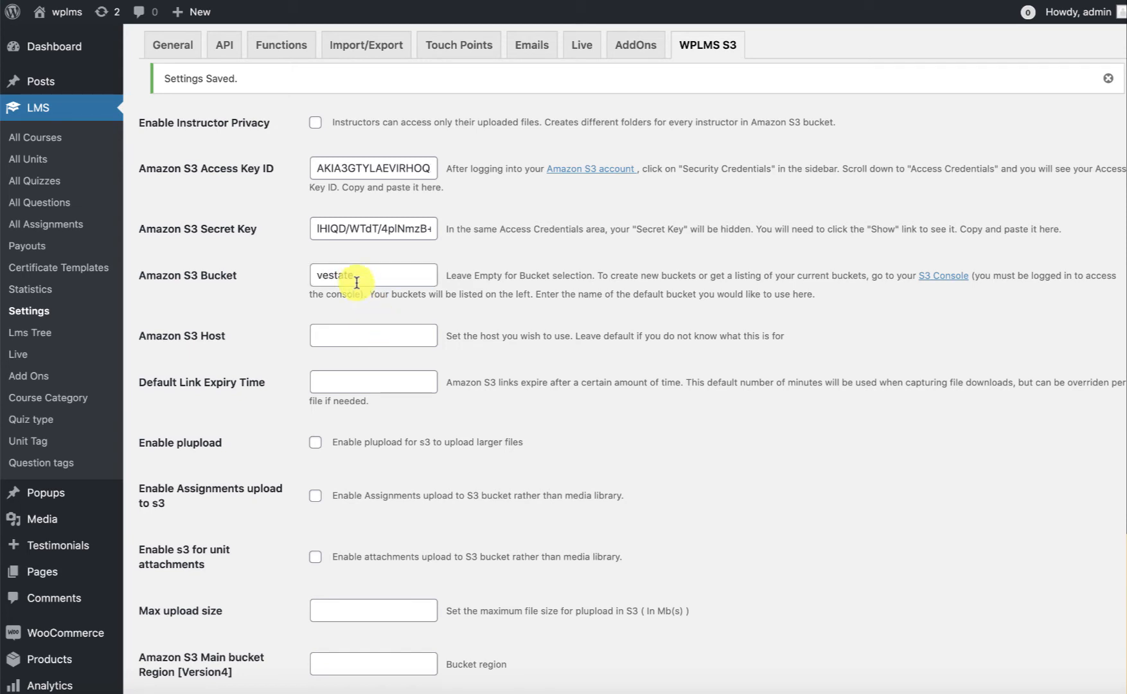
Compare the entered bucket name with the resource in the wplms_s3 policy of the IAM user wplms-s3 in AWS
{"action": "left_click", "coordinate": [358, 276]}
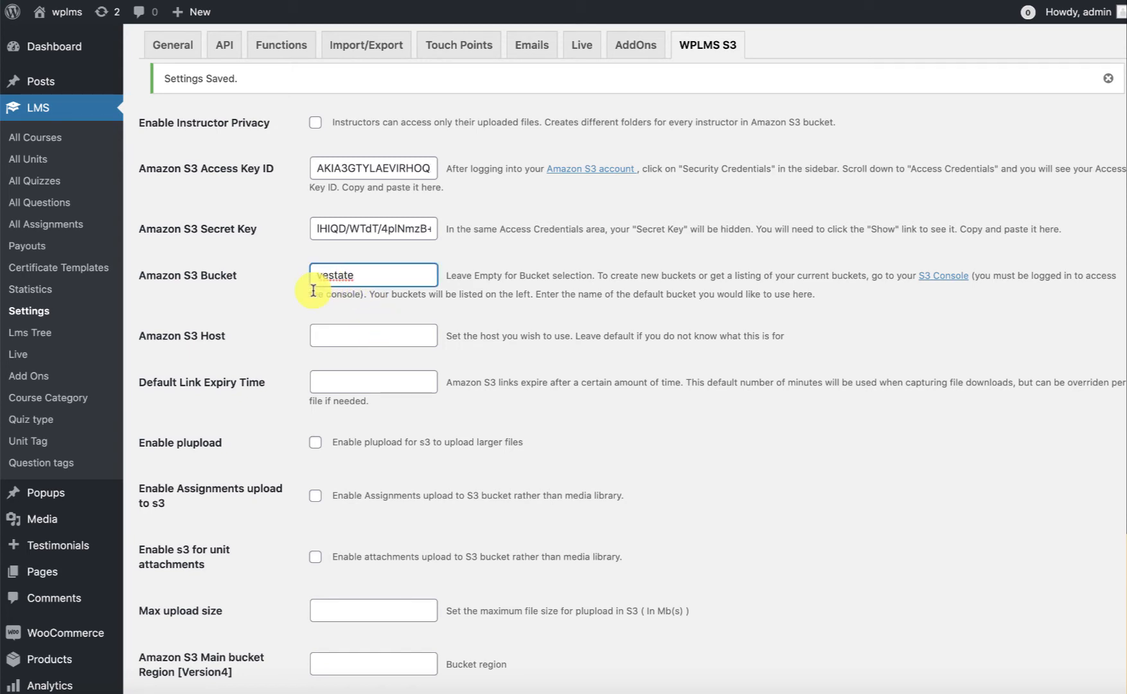
{"action": "key", "text": "super+a"}
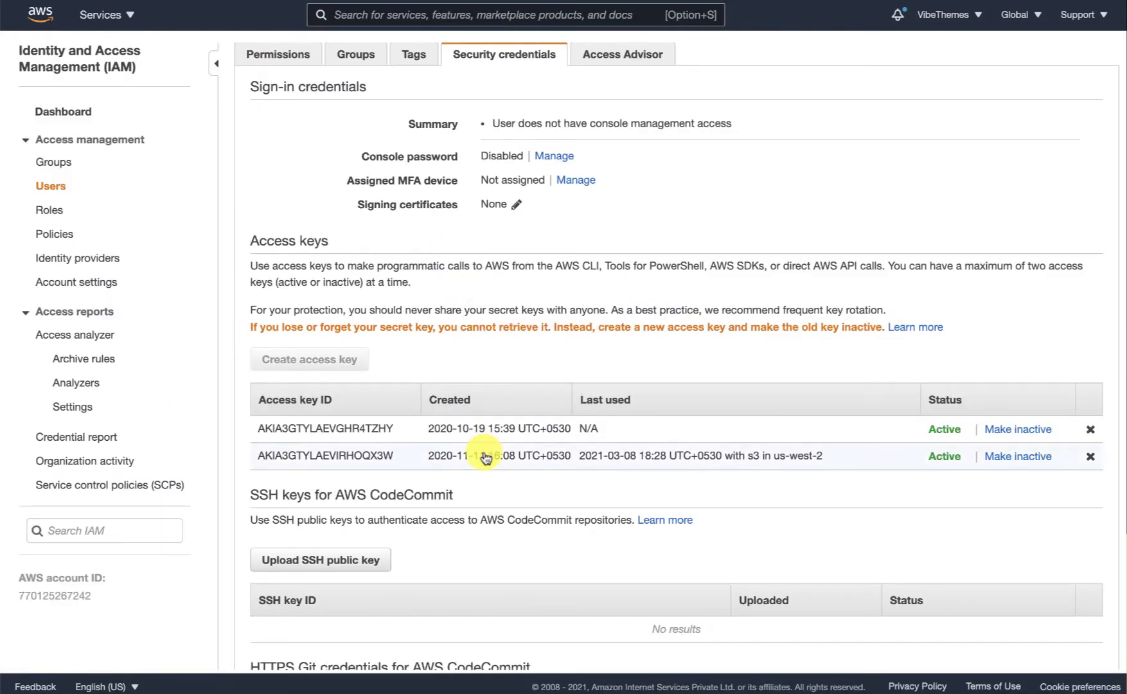
{"action": "left_click", "coordinate": [295, 55]}
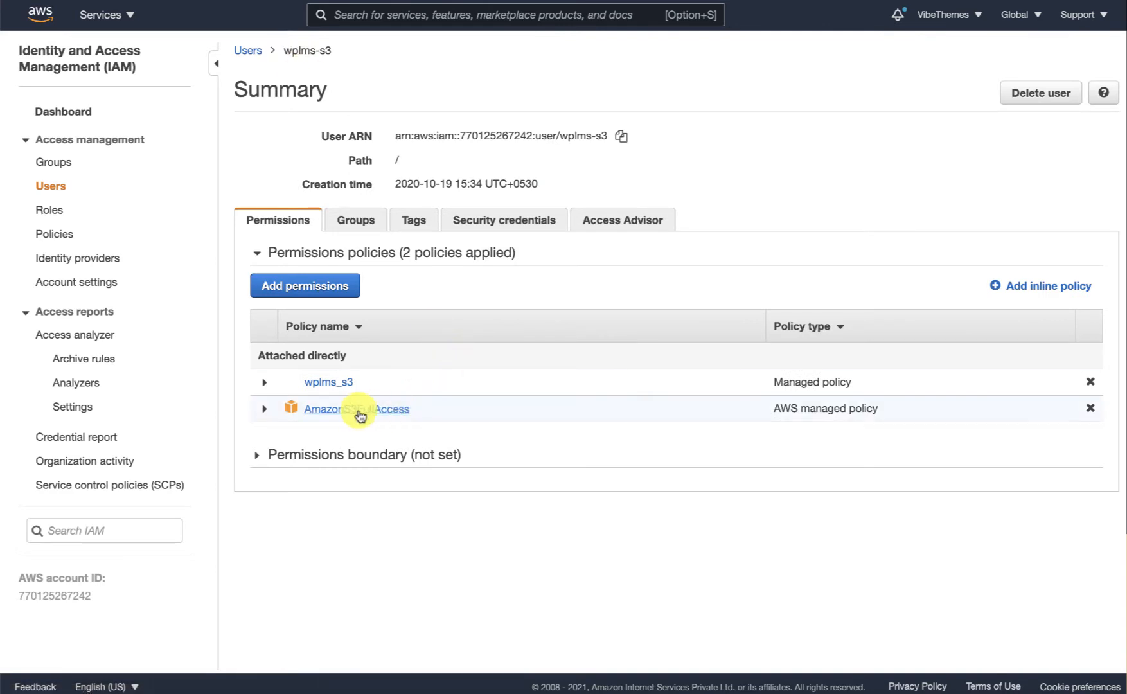
{"action": "left_click", "coordinate": [334, 383]}
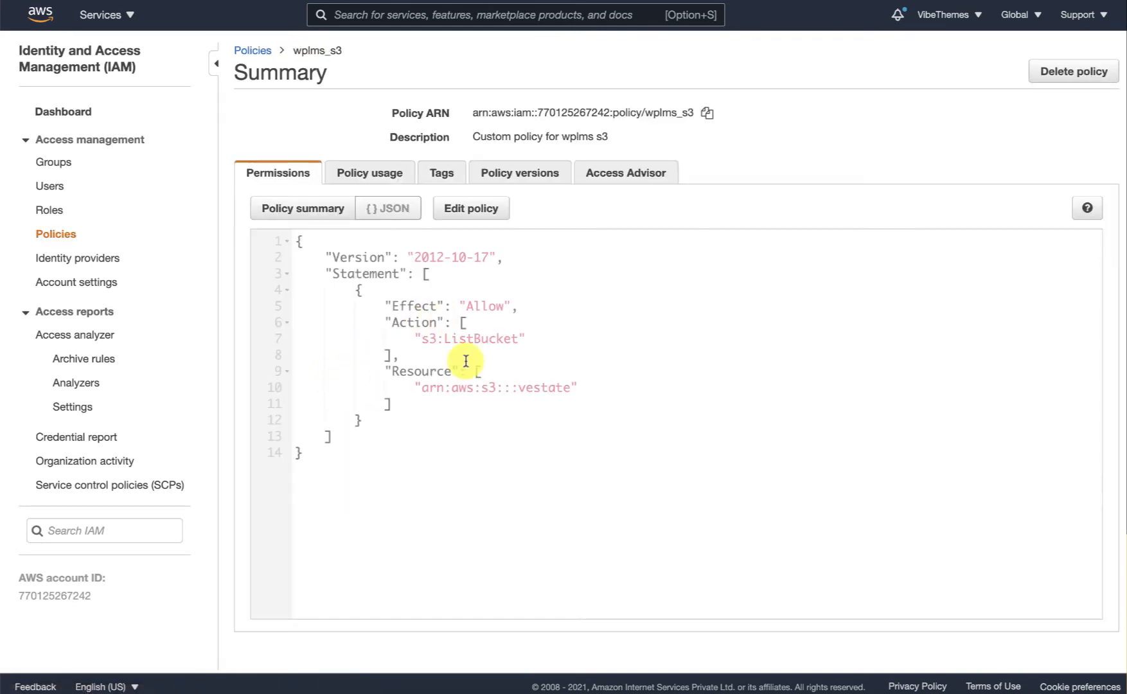
{"action": "double_click", "coordinate": [531, 387]}
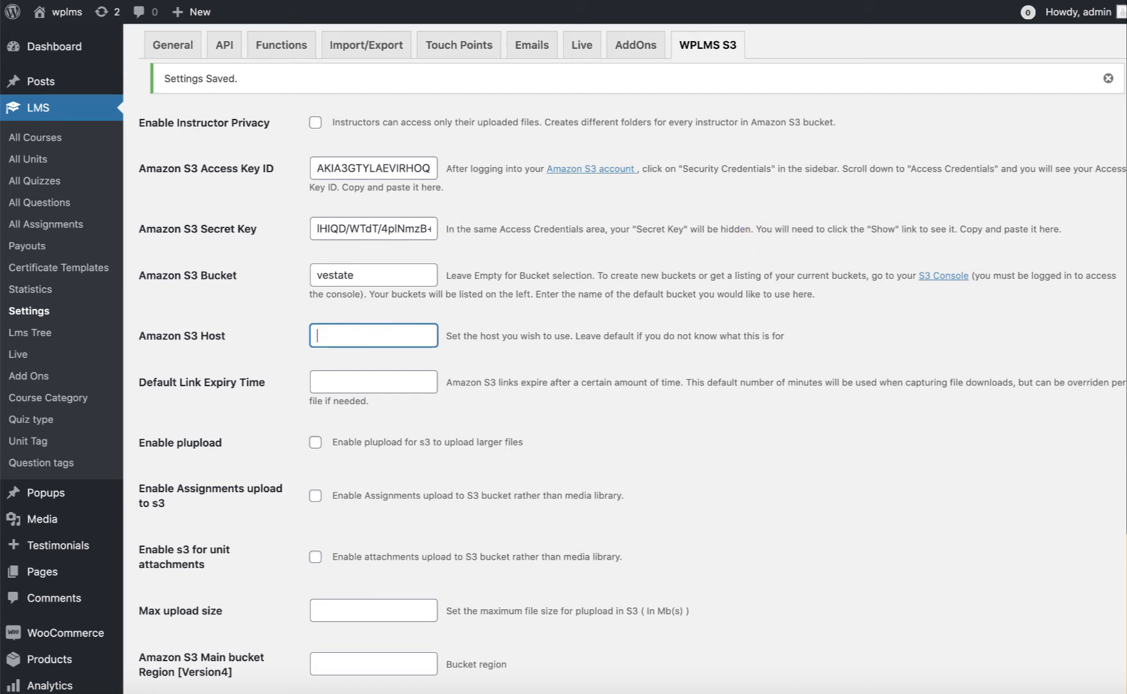
Set the Amazon S3 Host to s3.amazonaws.com and the default link expiry time to 5 minutes in the WPLMS S3 settings
{"action": "type", "text": "s3.amazonaws.com"}
{"action": "left_click", "coordinate": [334, 389]}
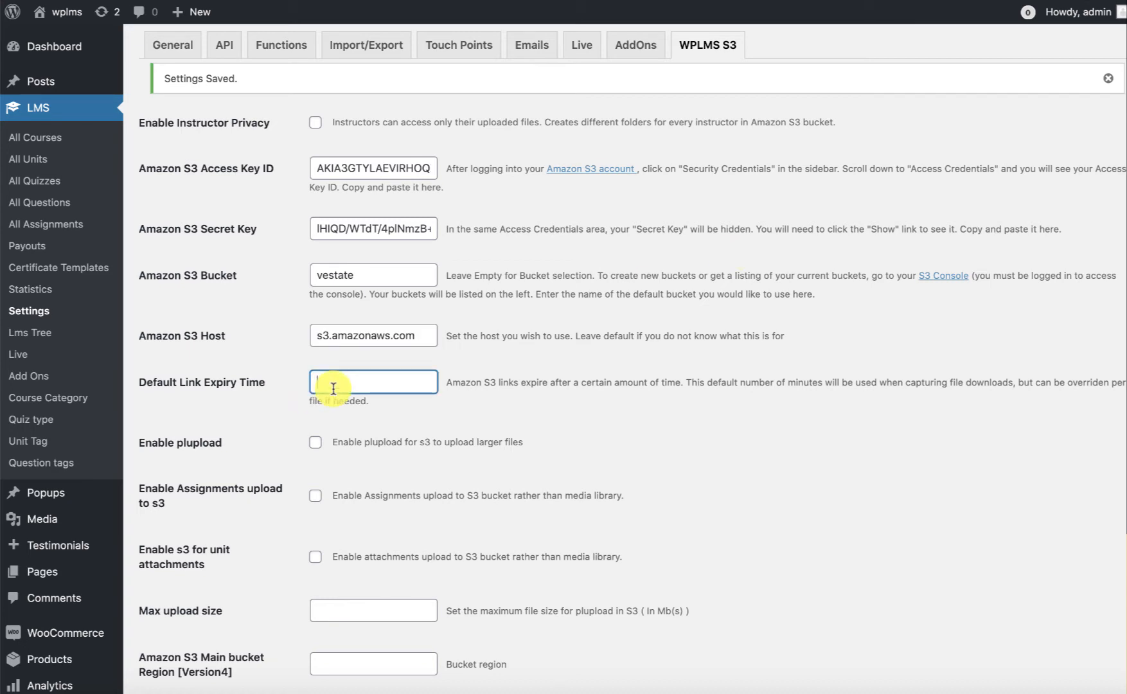
{"action": "type", "text": "5"}
{"action": "scroll", "coordinate": [437, 389], "scroll_direction": "down", "scroll_amount": 3}
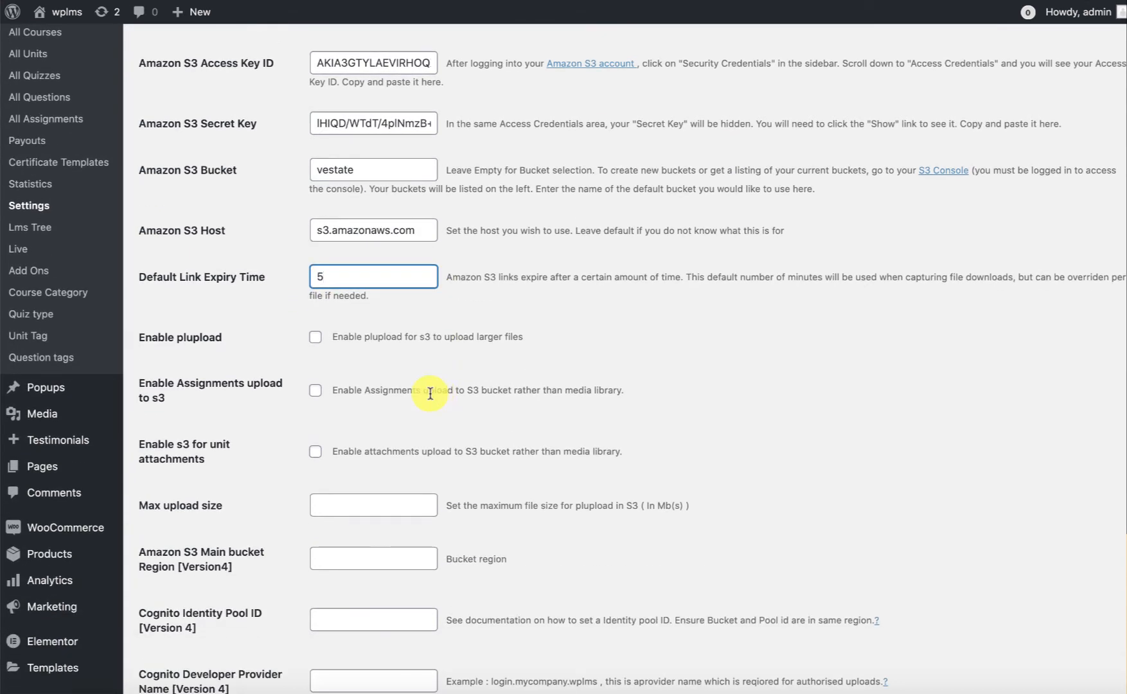
{"action": "scroll", "coordinate": [347, 292], "scroll_direction": "down", "scroll_amount": 3}
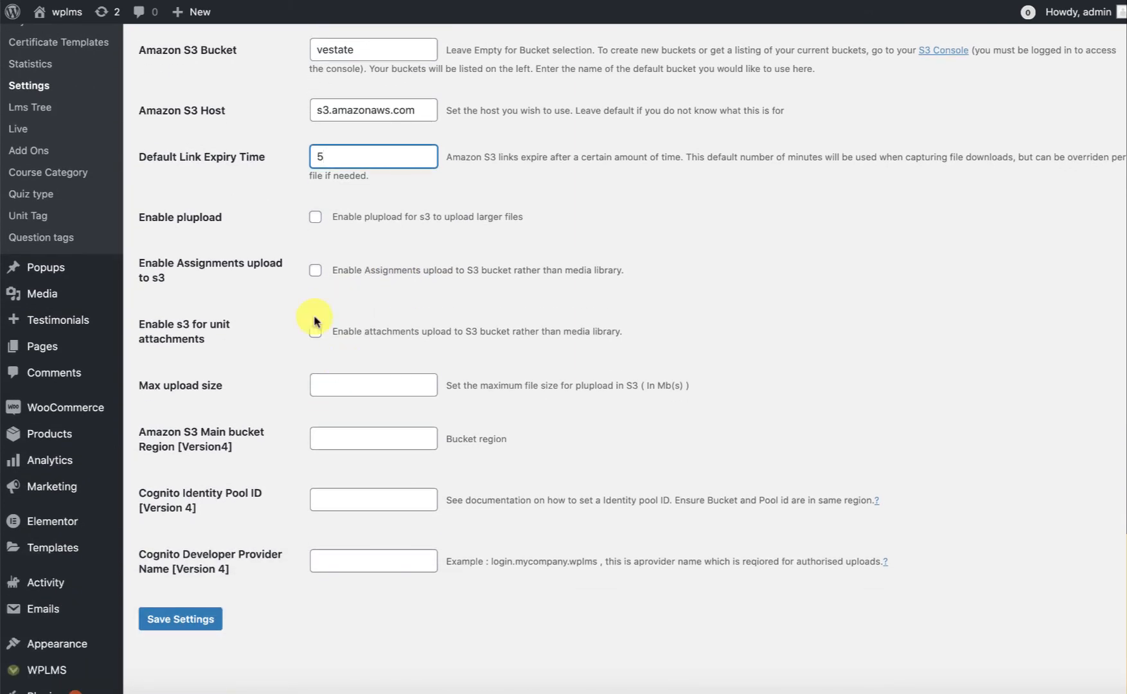
Examine the Enable plupload, assignments upload to S3, S3 for unit attachments and Max upload size settings
{"action": "left_click_drag", "start_coordinate": [152, 219], "coordinate": [243, 220]}
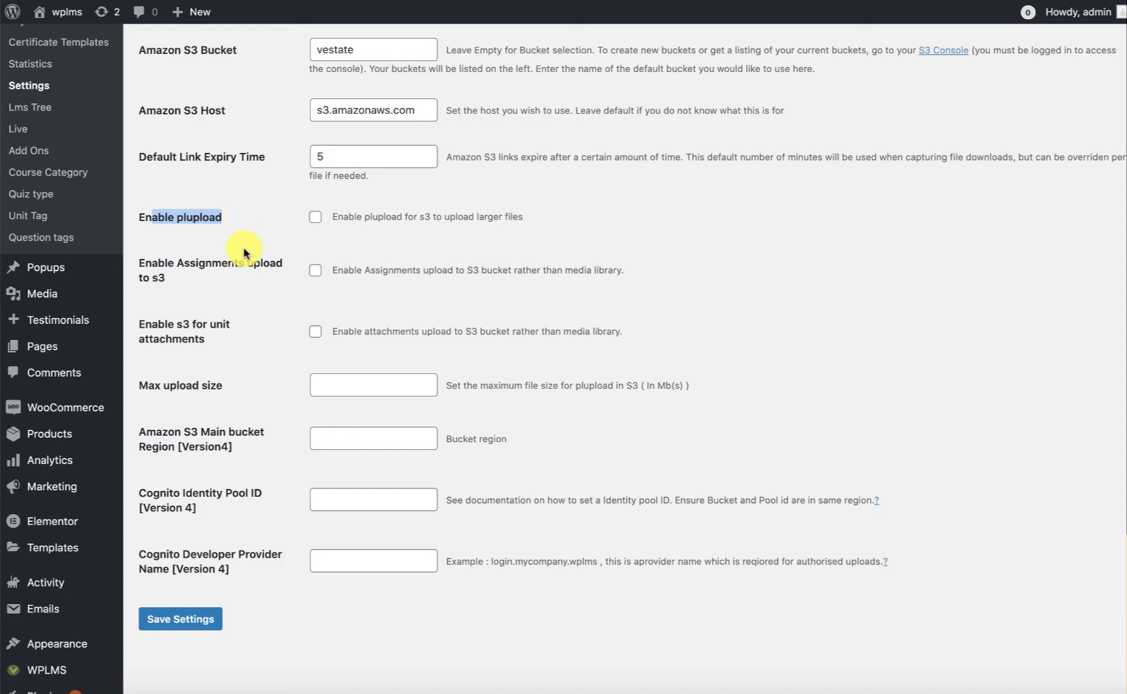
{"action": "left_click", "coordinate": [188, 272]}
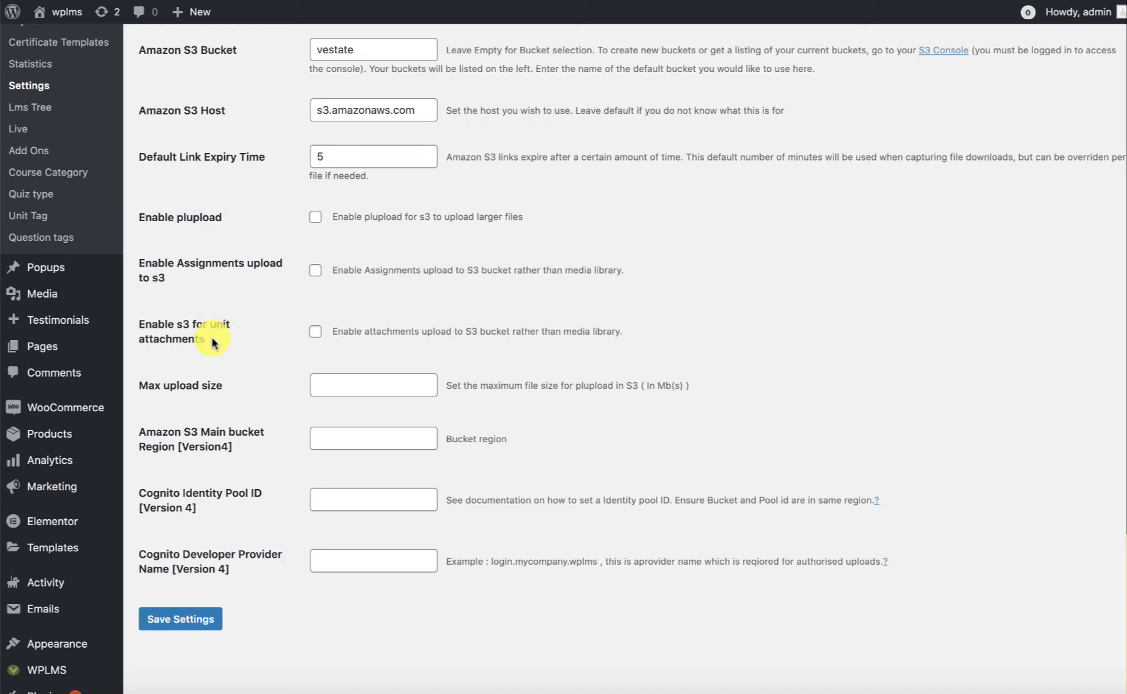
{"action": "left_click_drag", "start_coordinate": [212, 344], "coordinate": [152, 259]}
{"action": "scroll", "coordinate": [281, 403], "scroll_direction": "down", "scroll_amount": 3}
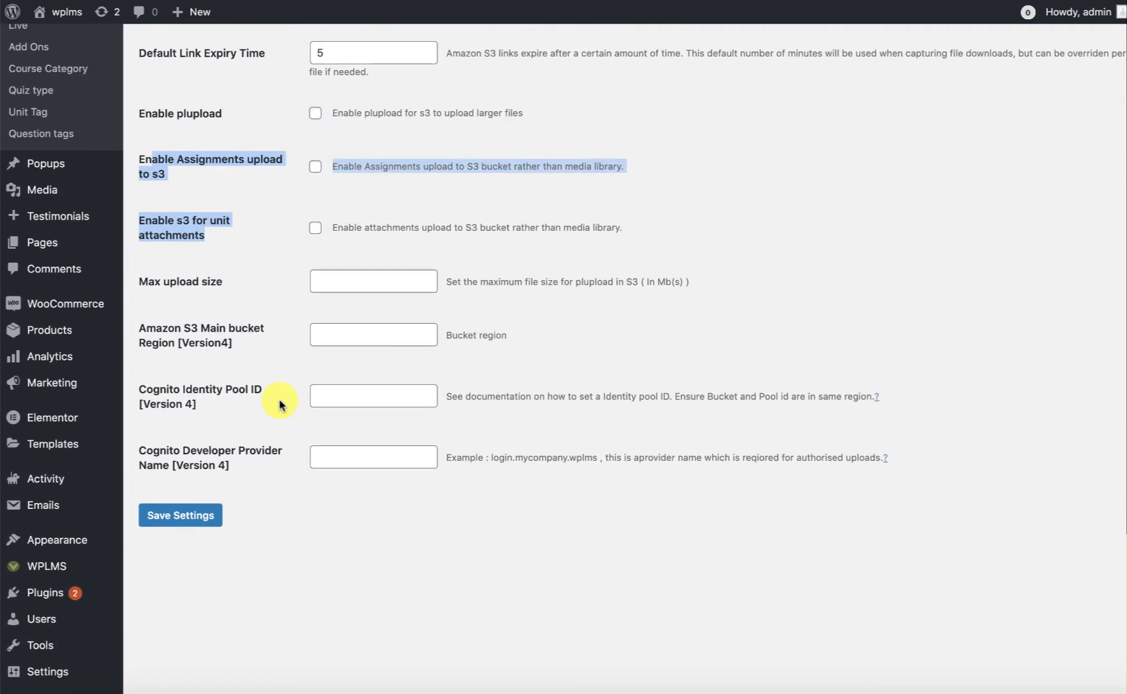
{"action": "left_click", "coordinate": [350, 283]}
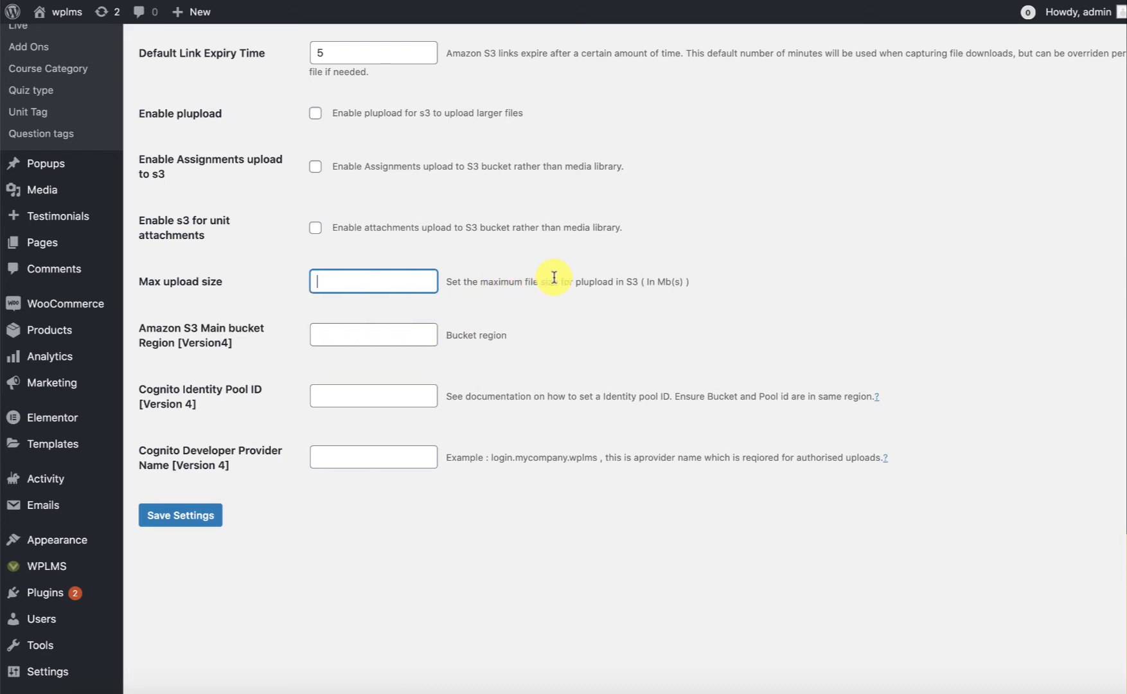
{"action": "double_click", "coordinate": [585, 283]}
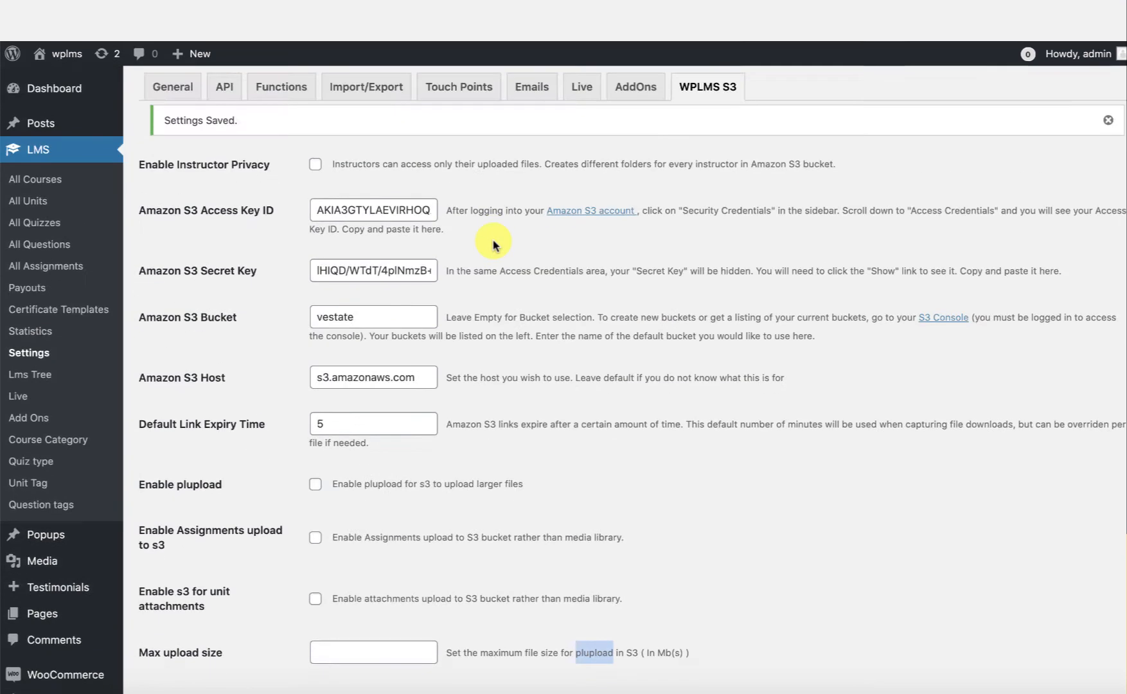
Set the Amazon S3 Main bucket Region to us-east-1 and save the WPLMS S3 settings
{"action": "double_click", "coordinate": [332, 281]}
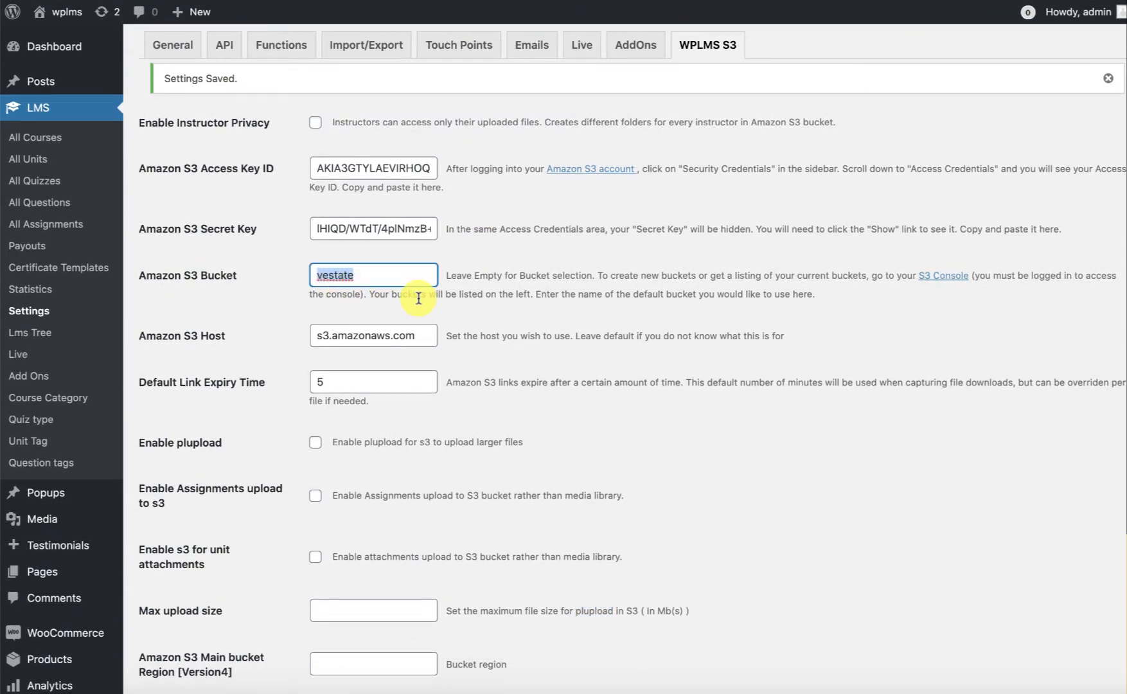
{"action": "scroll", "coordinate": [334, 286], "scroll_direction": "down", "scroll_amount": 6}
{"action": "left_click", "coordinate": [346, 280]}
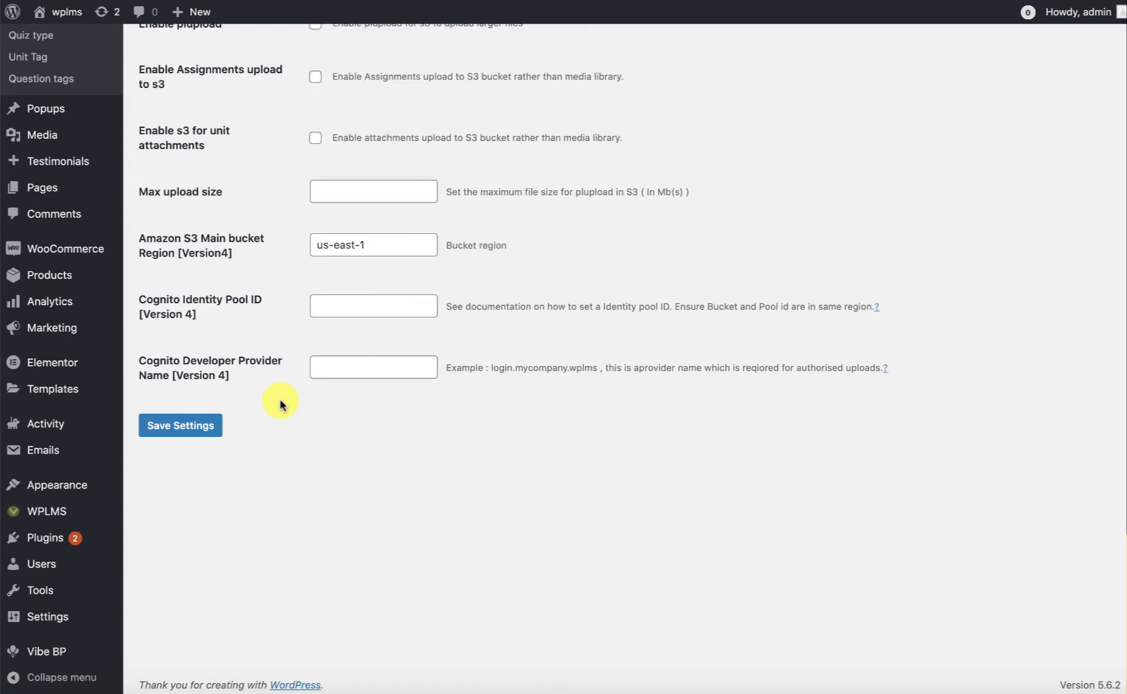
{"action": "left_click", "coordinate": [196, 426]}
{"action": "scroll", "coordinate": [316, 415], "scroll_direction": "up", "scroll_amount": 1}
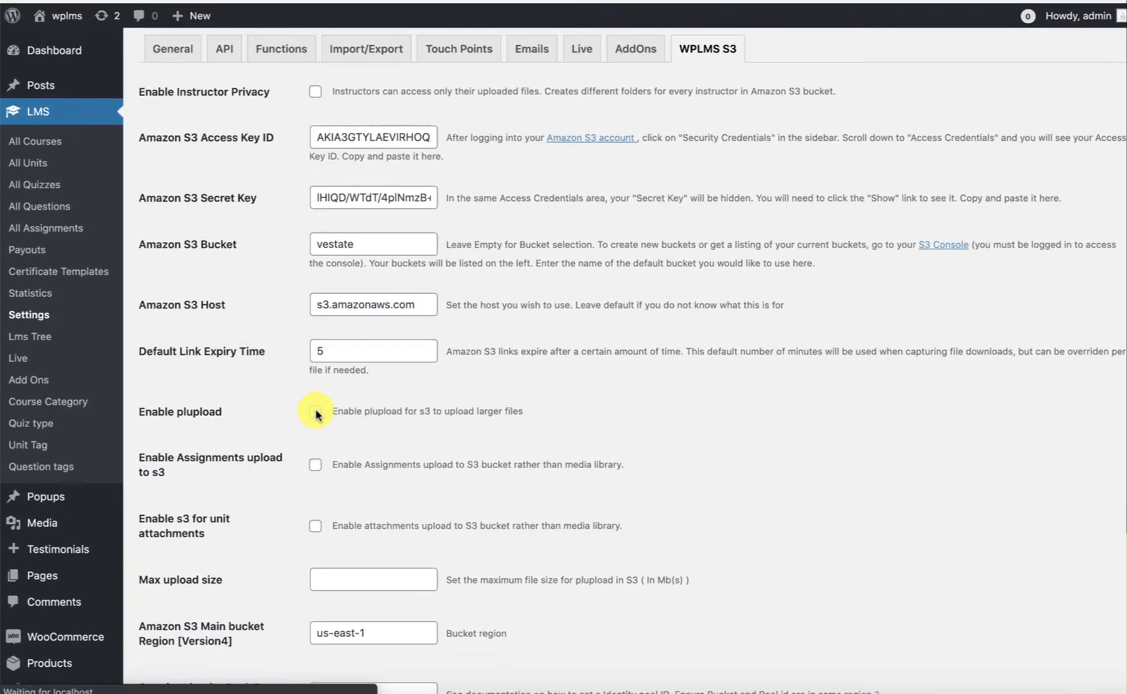
Open Amazon Cognito in a separate tab from the Cognito Identity Pool ID help link and go to managing identity pools
{"action": "scroll", "coordinate": [319, 450], "scroll_direction": "down", "scroll_amount": 6}
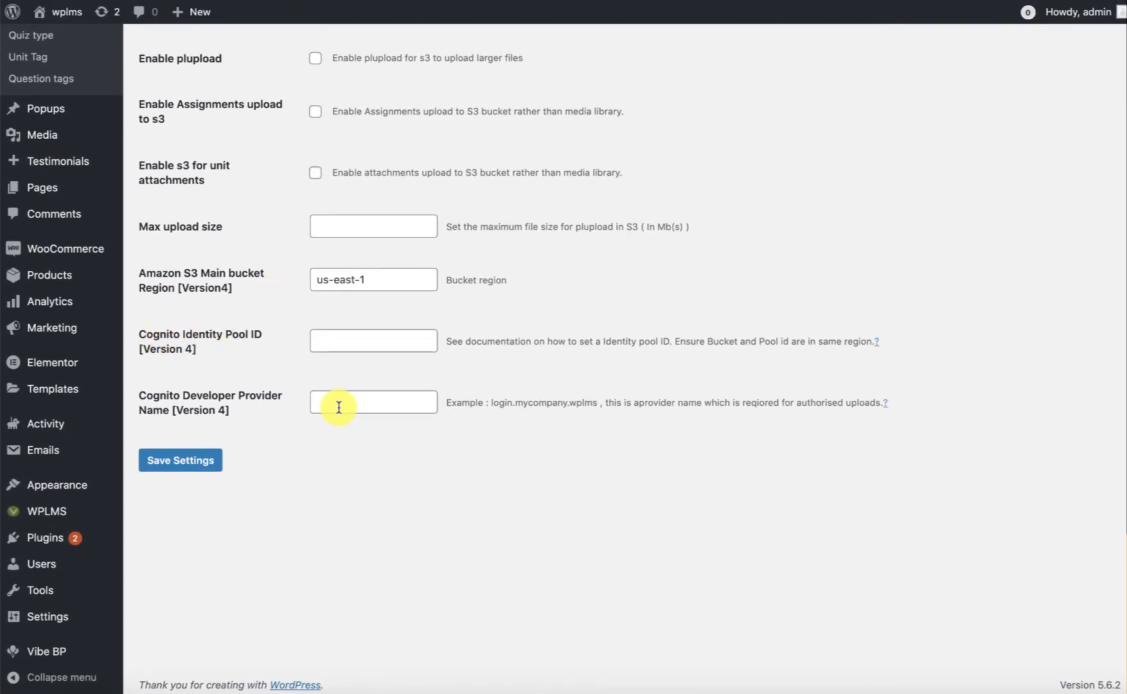
{"action": "right_click", "coordinate": [880, 343]}
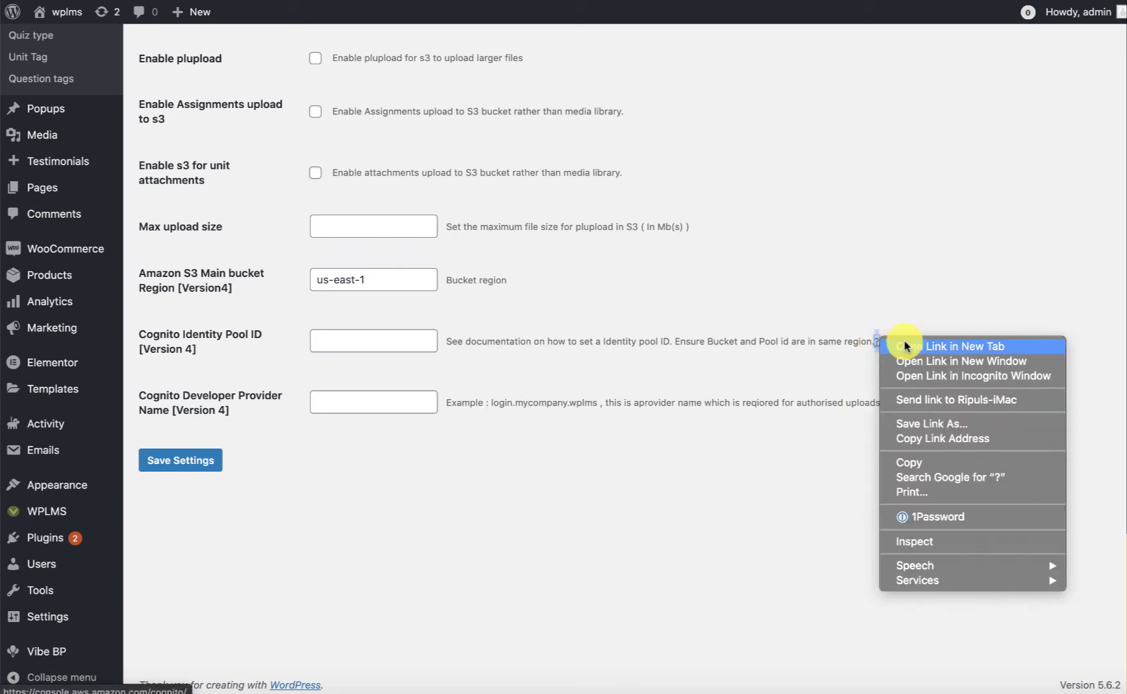
{"action": "left_click", "coordinate": [906, 344]}
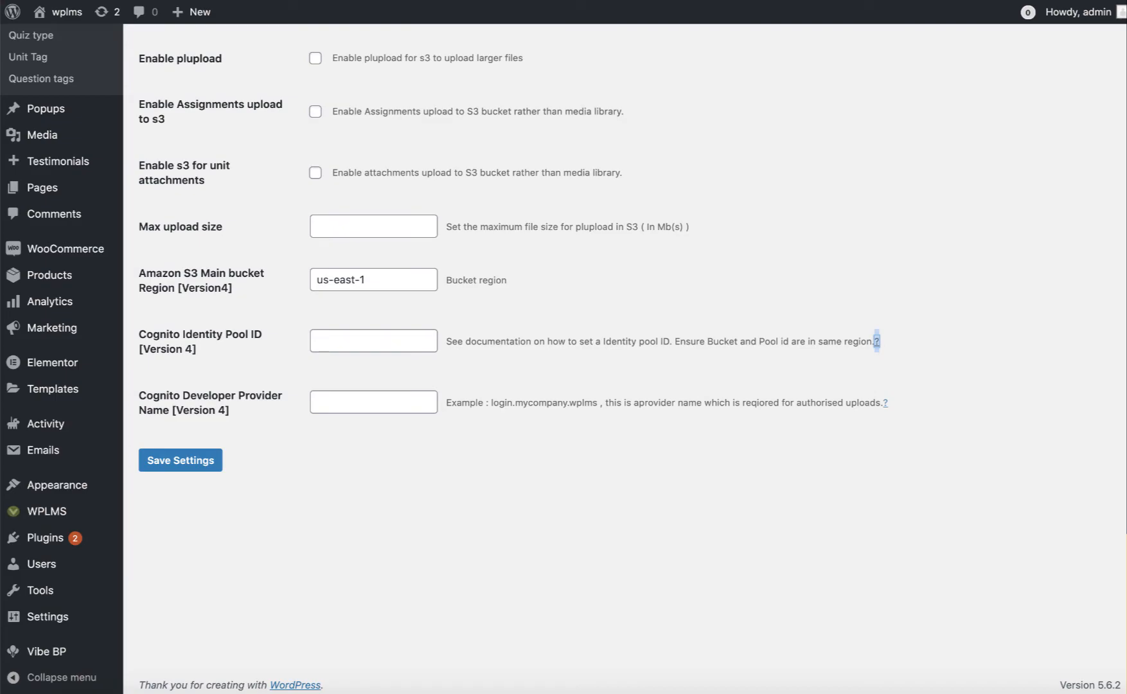
{"action": "key", "text": "ctrl+Tab"}
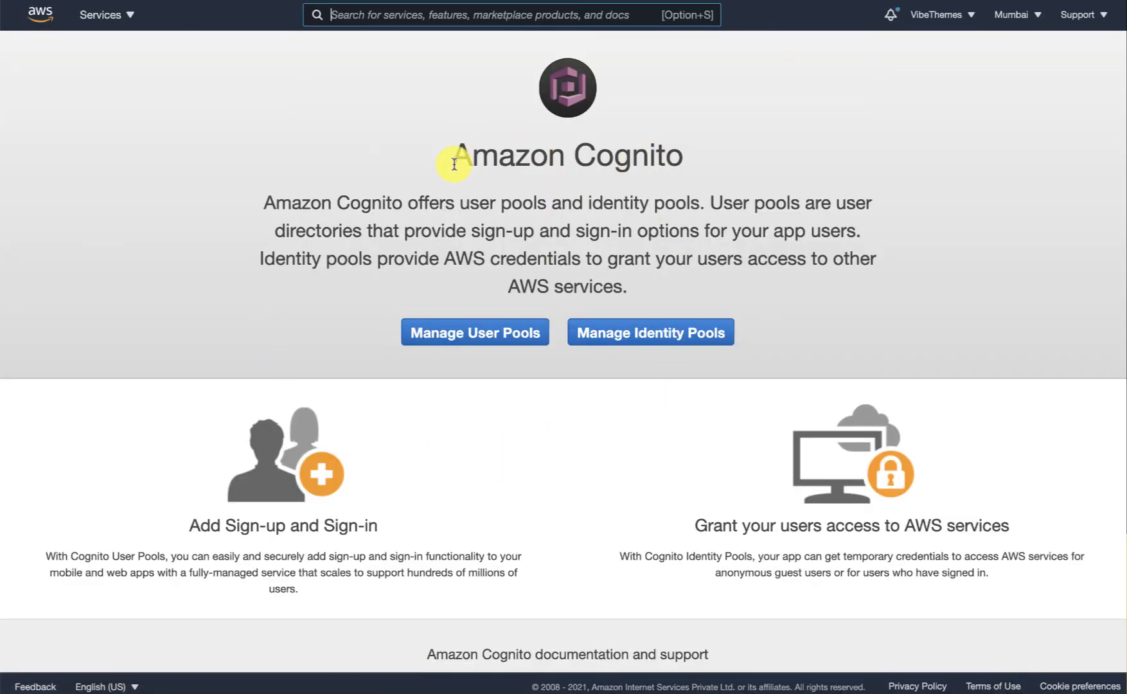
{"action": "left_click_drag", "start_coordinate": [454, 162], "coordinate": [685, 172]}
{"action": "left_click", "coordinate": [637, 223]}
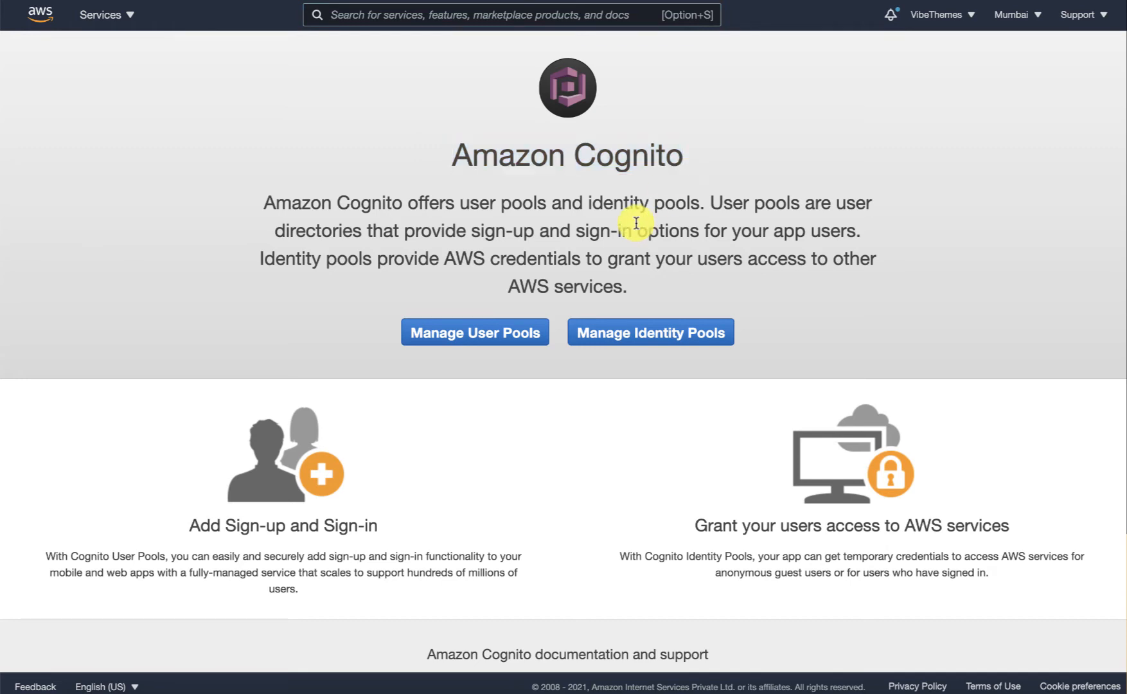
{"action": "left_click", "coordinate": [635, 338]}
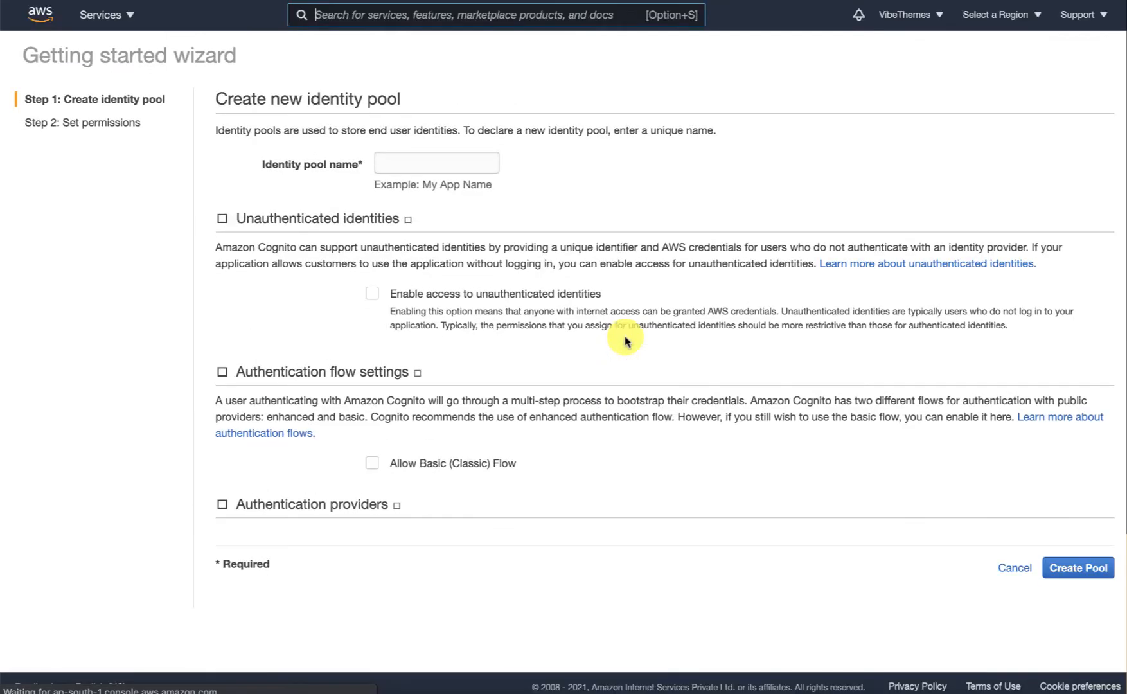
Name the new identity pool wplmsS3 and enable access to unauthenticated identities
{"action": "left_click", "coordinate": [429, 162]}
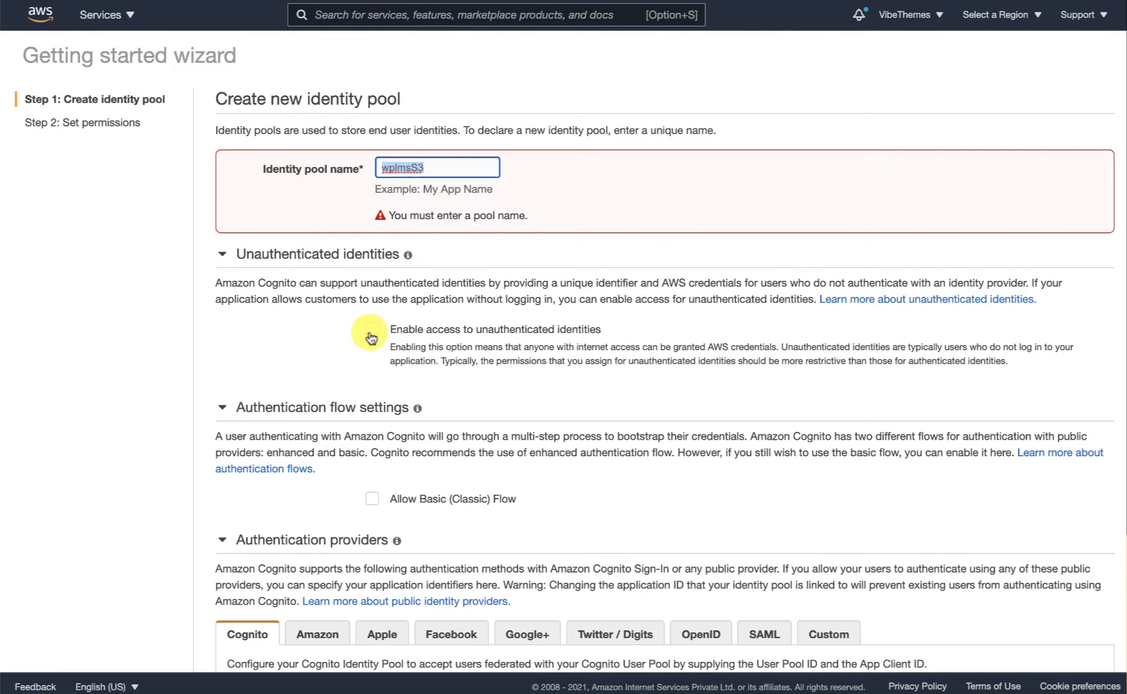
{"action": "left_click", "coordinate": [369, 332]}
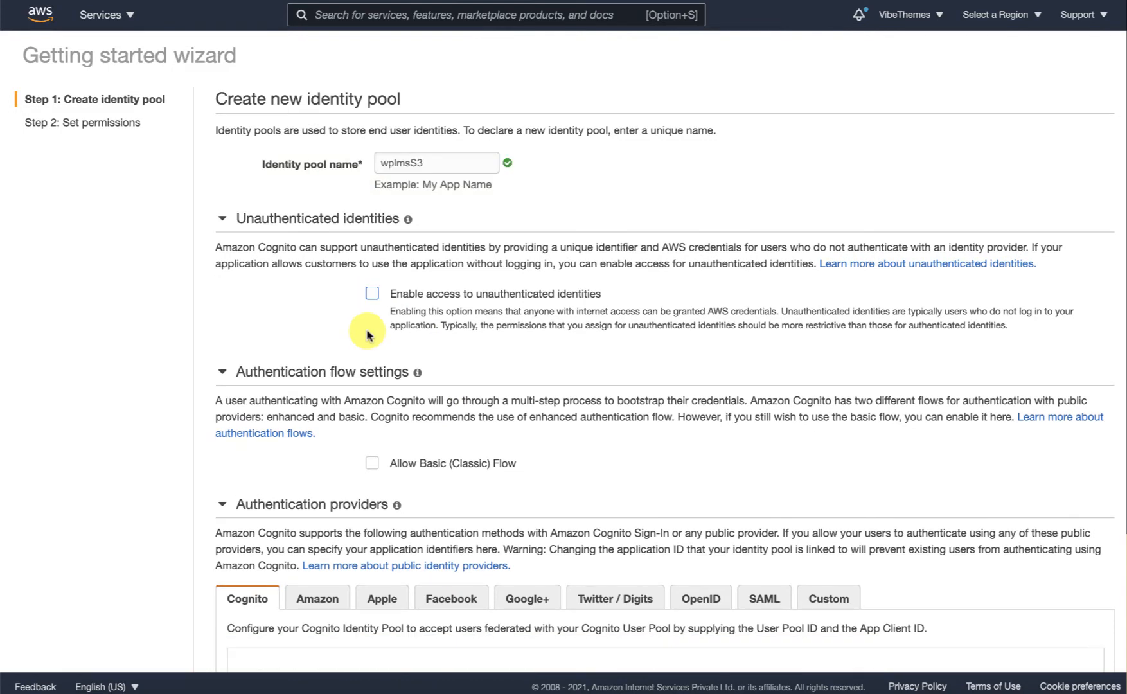
{"action": "left_click", "coordinate": [374, 295]}
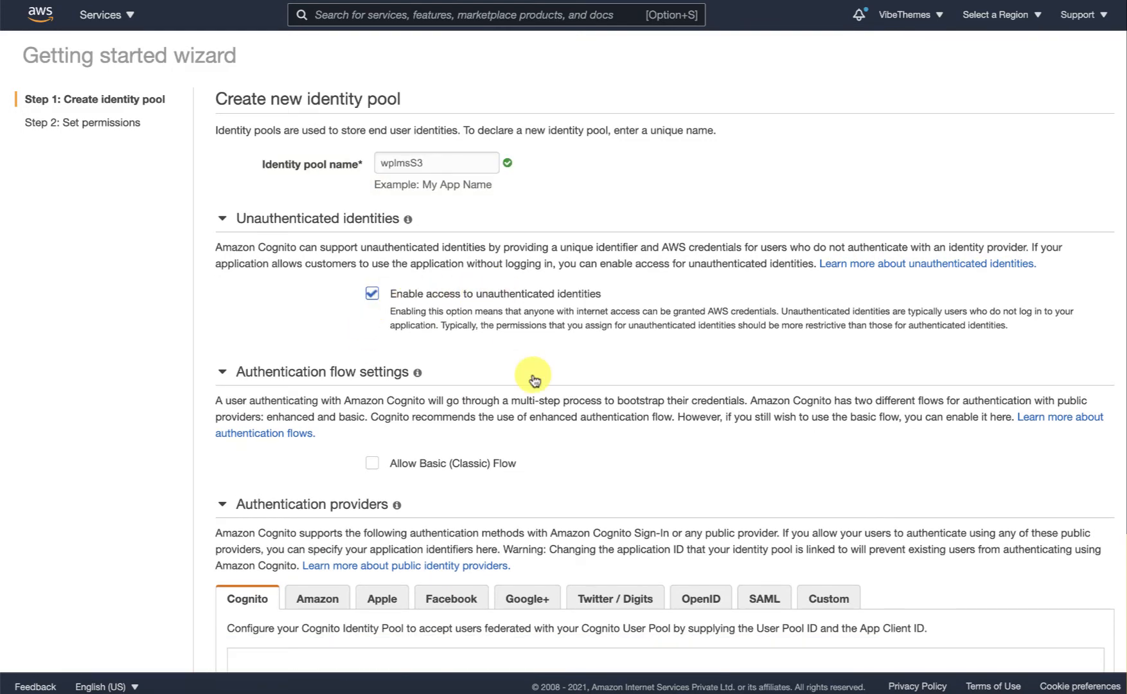
{"action": "scroll", "coordinate": [533, 381], "scroll_direction": "down", "scroll_amount": 3}
{"action": "scroll", "coordinate": [559, 322], "scroll_direction": "up", "scroll_amount": 2}
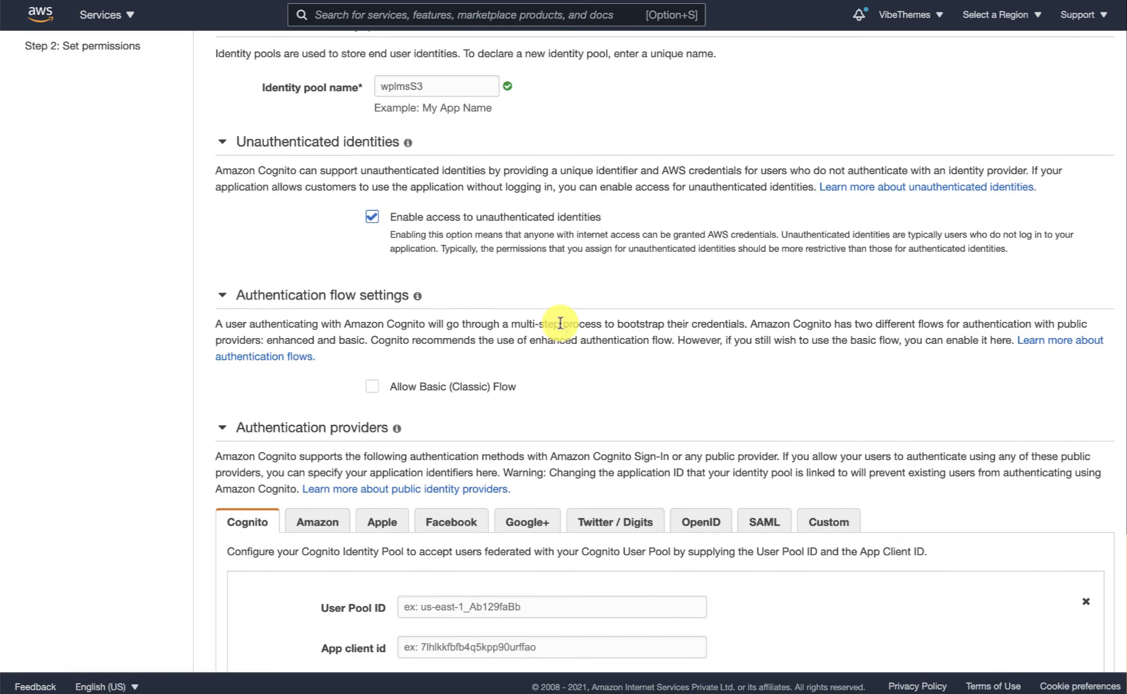
{"action": "scroll", "coordinate": [453, 290], "scroll_direction": "up", "scroll_amount": 2}
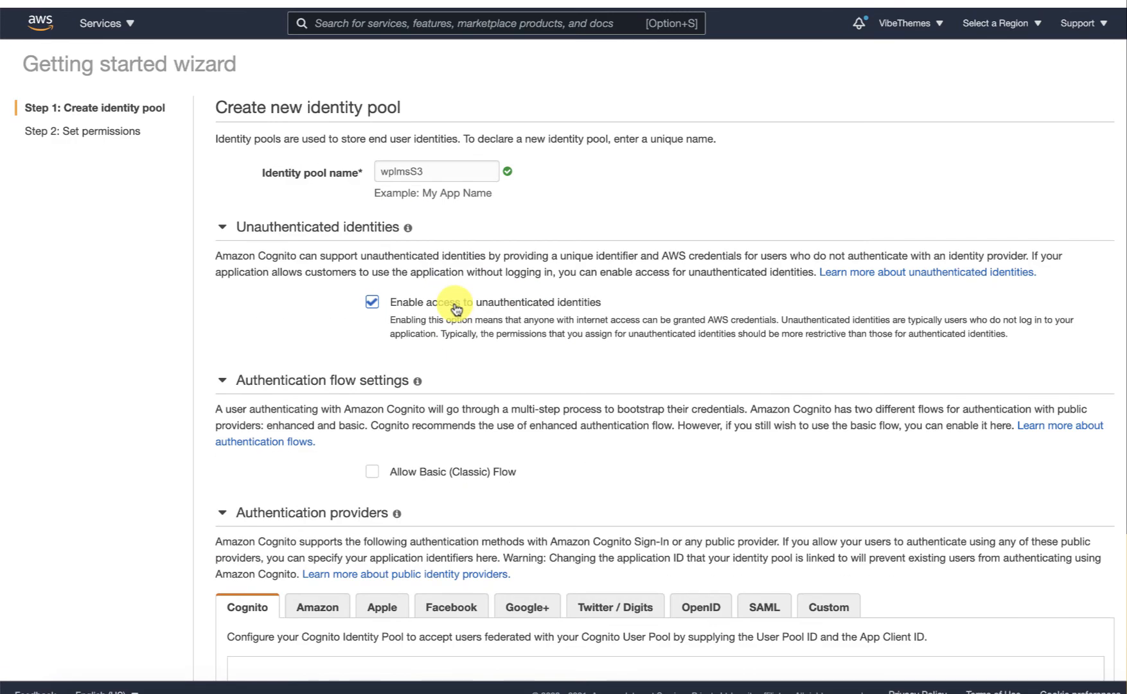
Set the custom authentication provider's developer provider name to login.wplms.io and create the identity pool
{"action": "scroll", "coordinate": [504, 295], "scroll_direction": "down", "scroll_amount": 4}
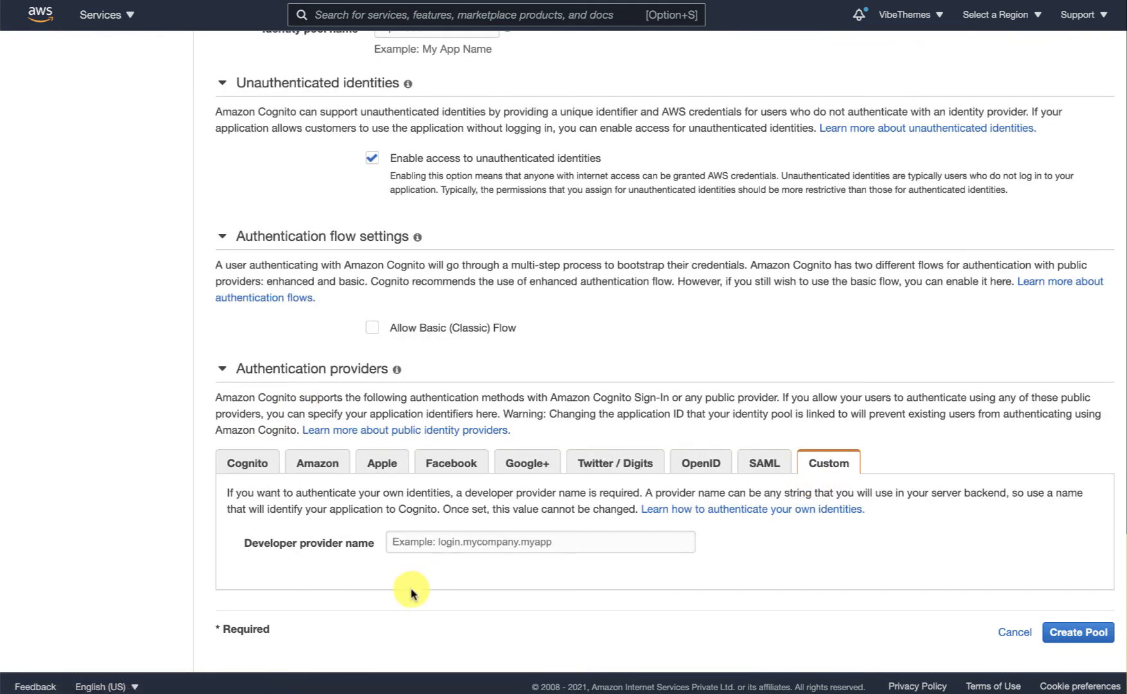
{"action": "left_click", "coordinate": [412, 543]}
{"action": "type", "text": "login"}
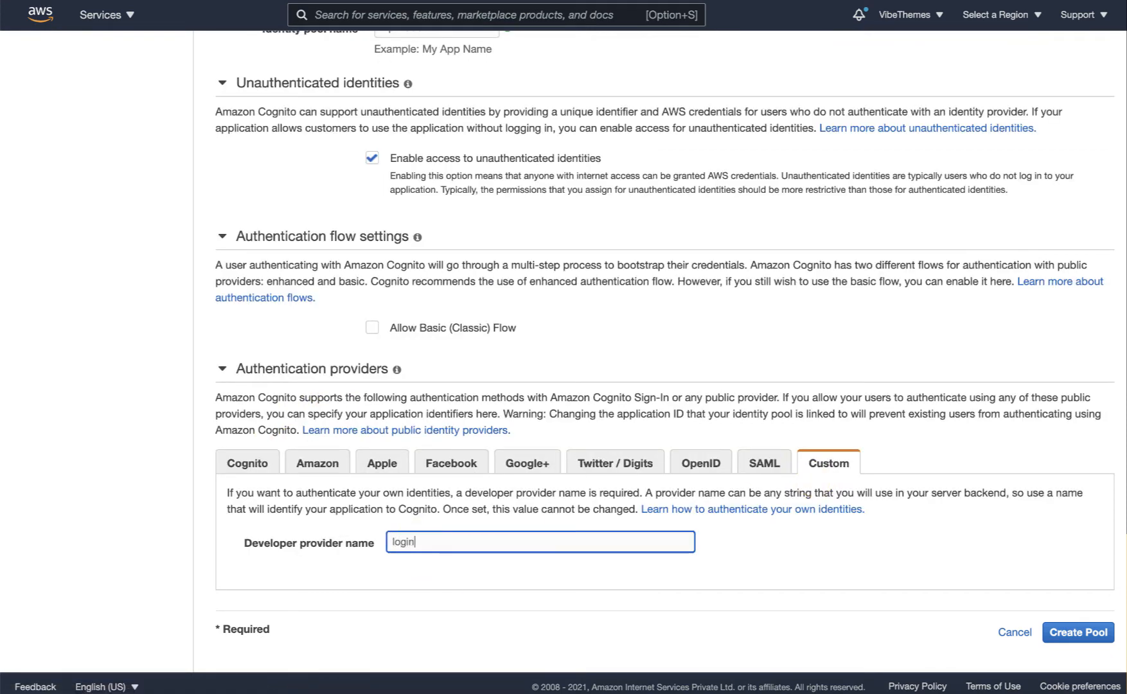
{"action": "type", "text": ".wplms.io"}
{"action": "left_click", "coordinate": [1054, 633]}
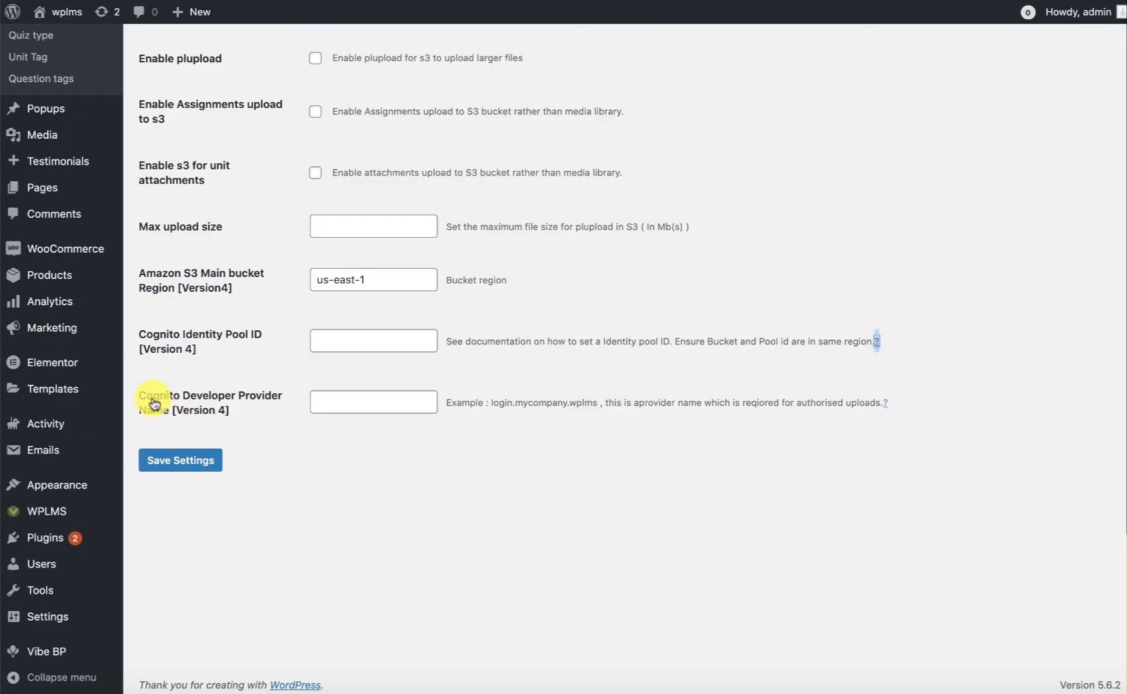
Set the Cognito Developer Provider Name to login.wplms.io in WordPress, and allow new IAM roles for the identity pool in AWS
{"action": "left_click", "coordinate": [341, 400]}
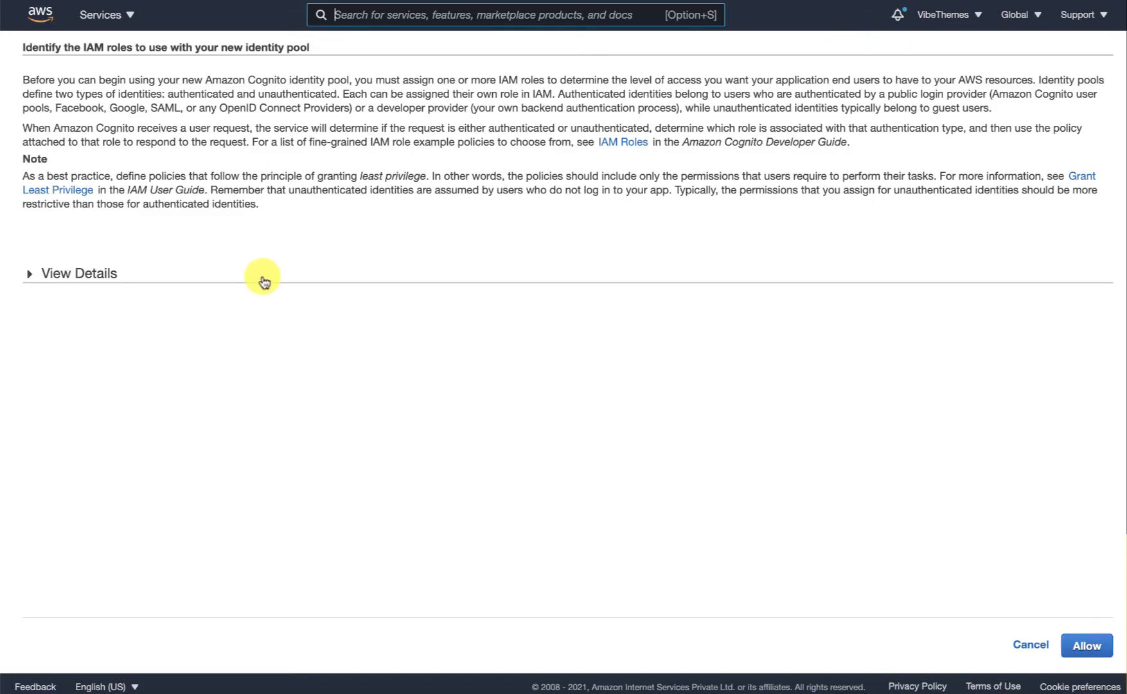
{"action": "left_click", "coordinate": [76, 275]}
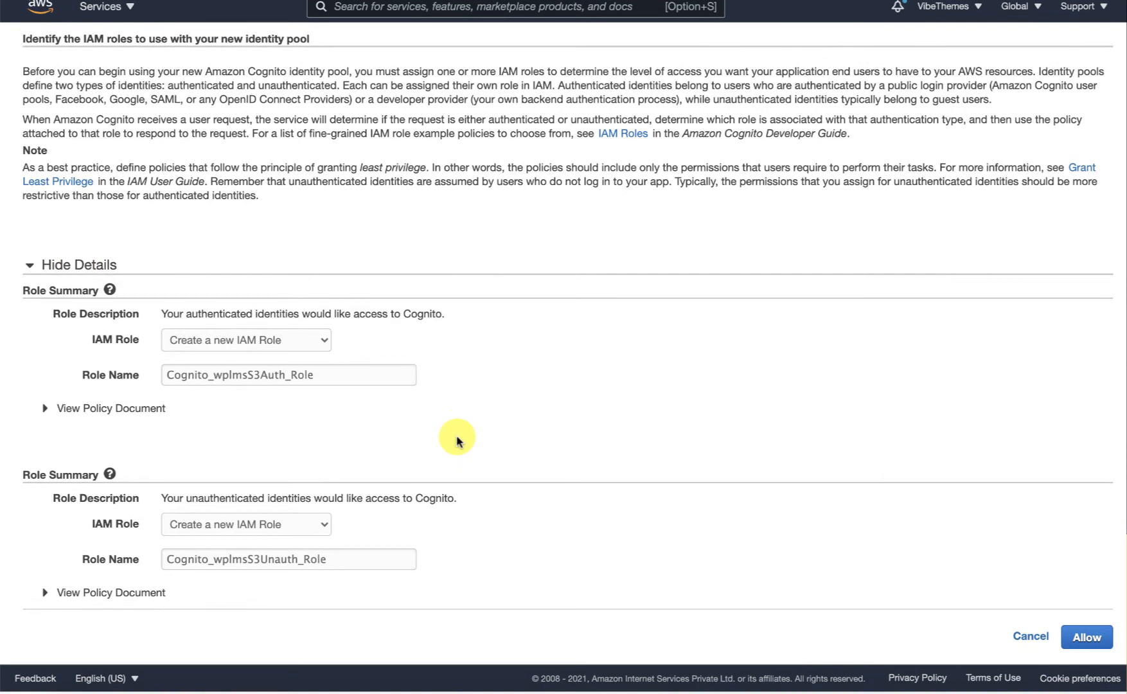
{"action": "left_click", "coordinate": [1088, 645]}
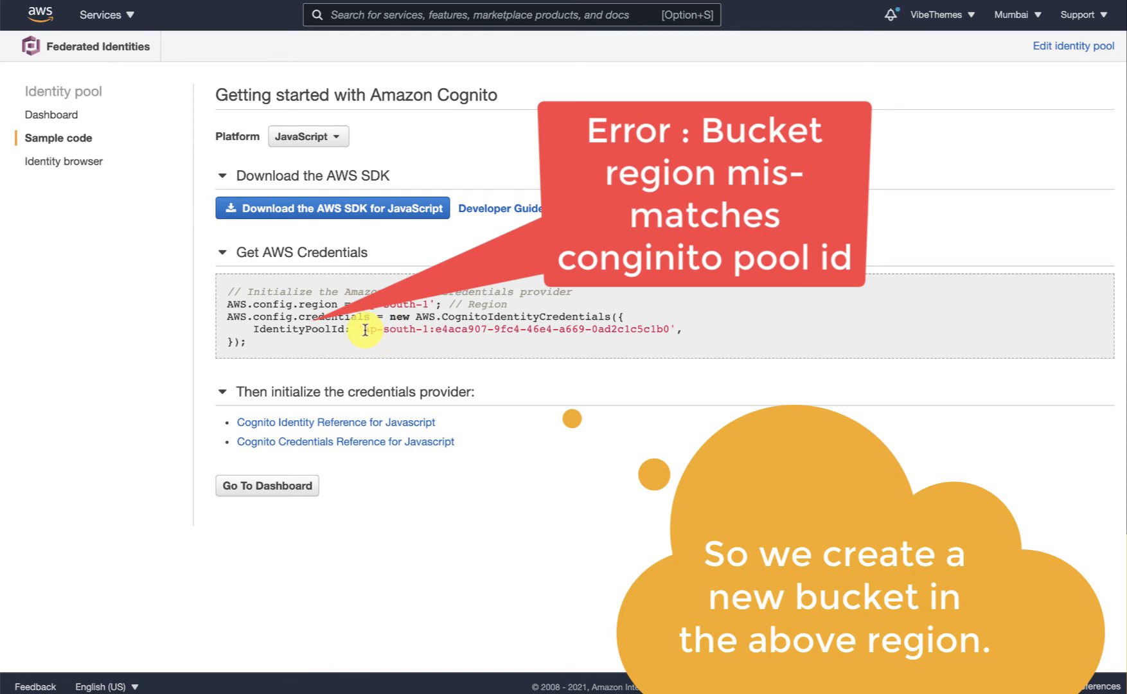
Set the Amazon S3 Main bucket Region in WordPress to ap-south-1, as given in the Cognito identity pool's sample code
{"action": "left_click_drag", "start_coordinate": [364, 330], "coordinate": [673, 332]}
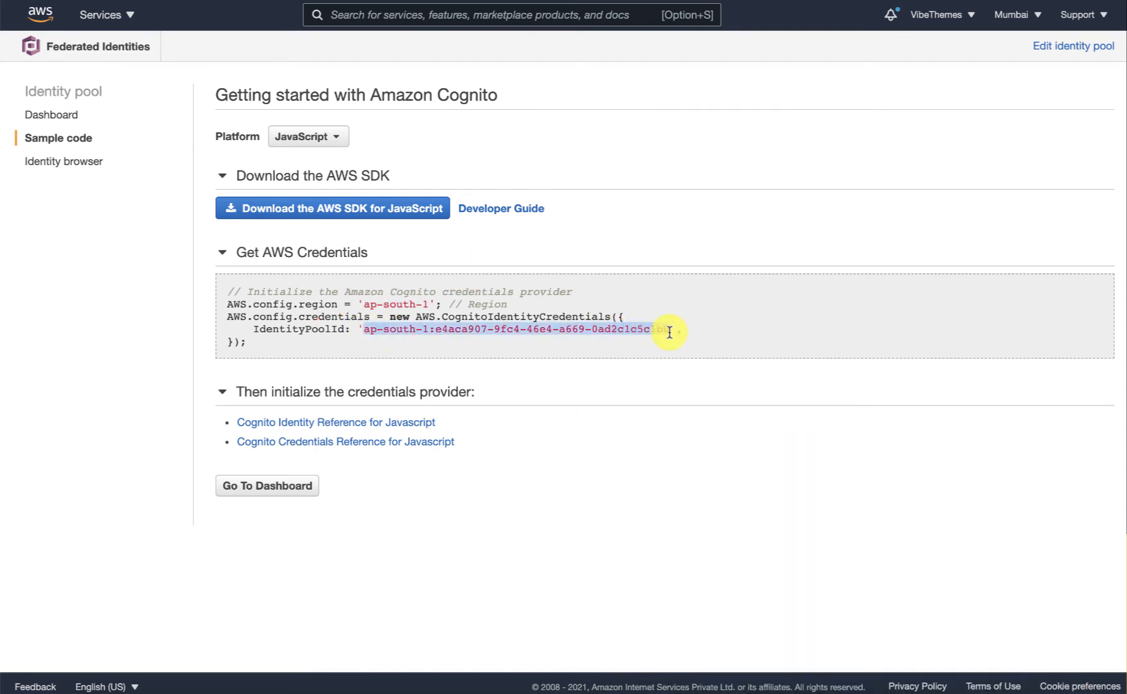
{"action": "left_click", "coordinate": [669, 332]}
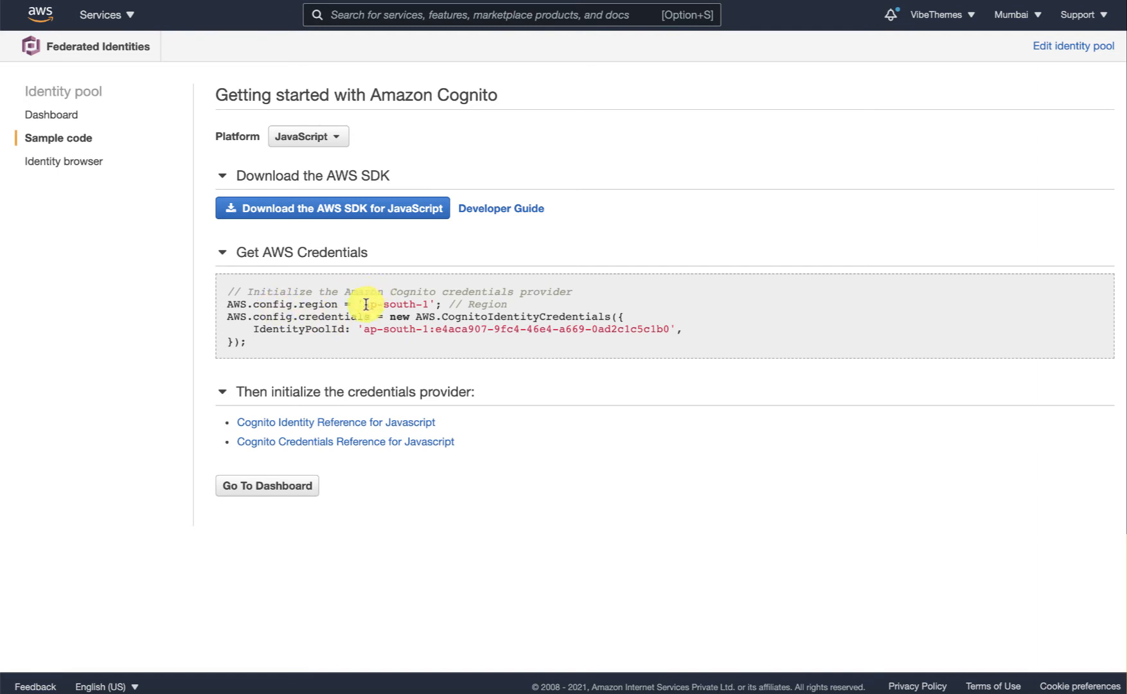
{"action": "left_click_drag", "start_coordinate": [366, 304], "coordinate": [429, 304]}
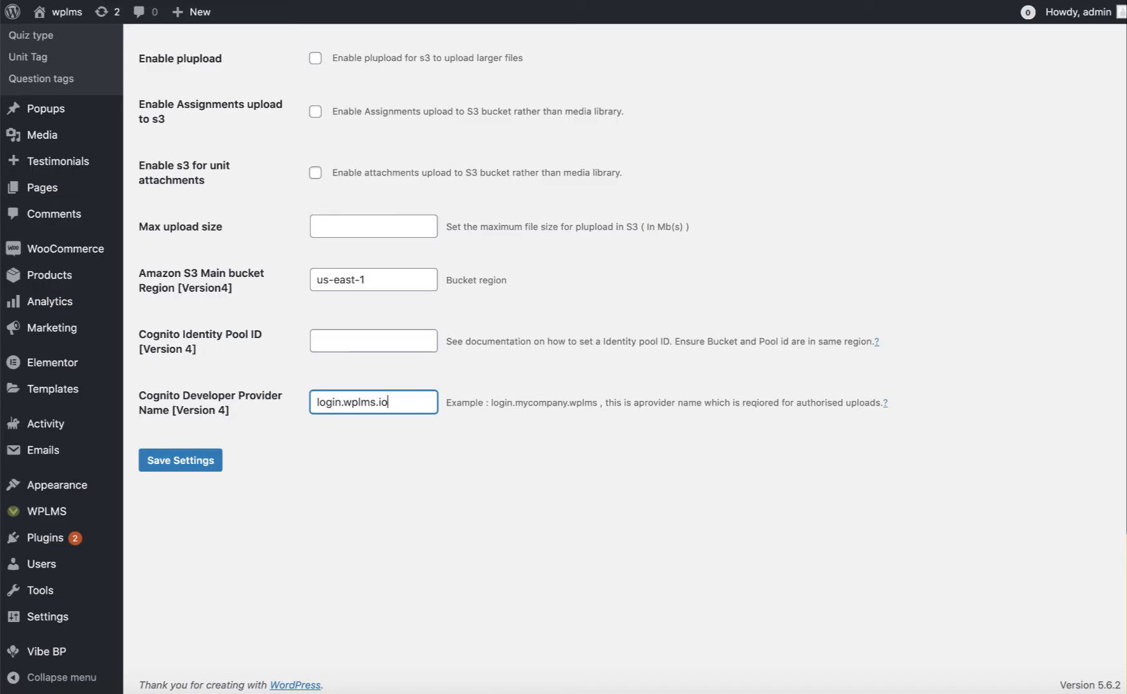
{"action": "left_click_drag", "start_coordinate": [382, 281], "coordinate": [278, 237]}
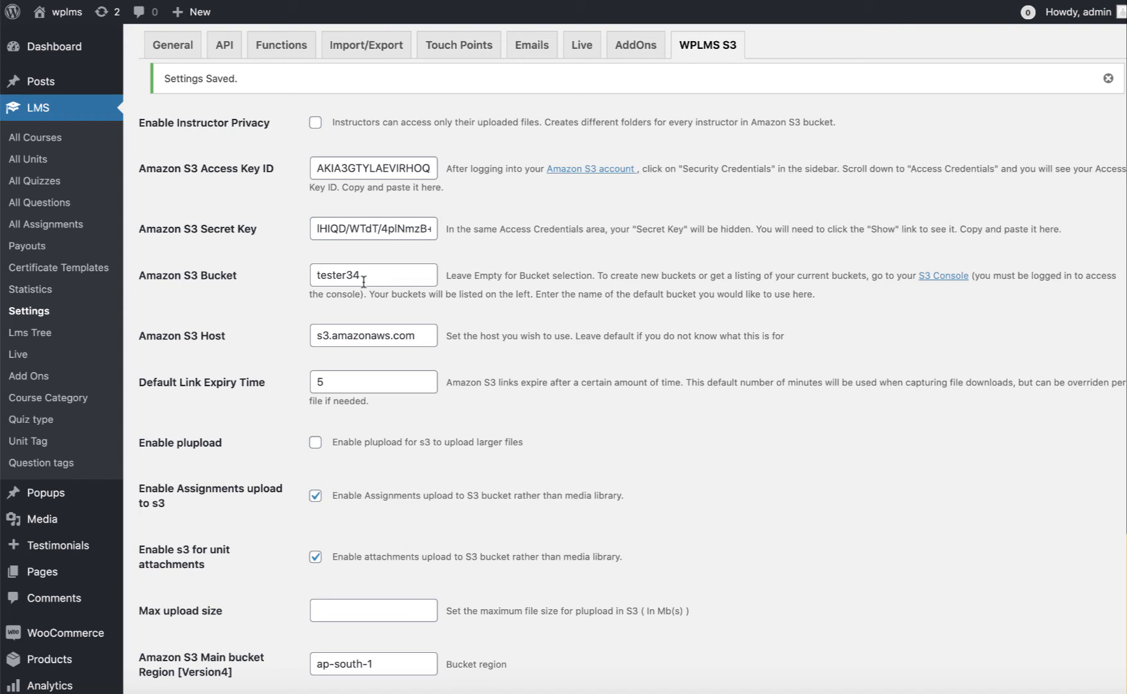
Compare the Amazon S3 Bucket setting tester34 with the bucket's name in the Amazon S3 console
{"action": "left_click_drag", "start_coordinate": [371, 279], "coordinate": [278, 274]}
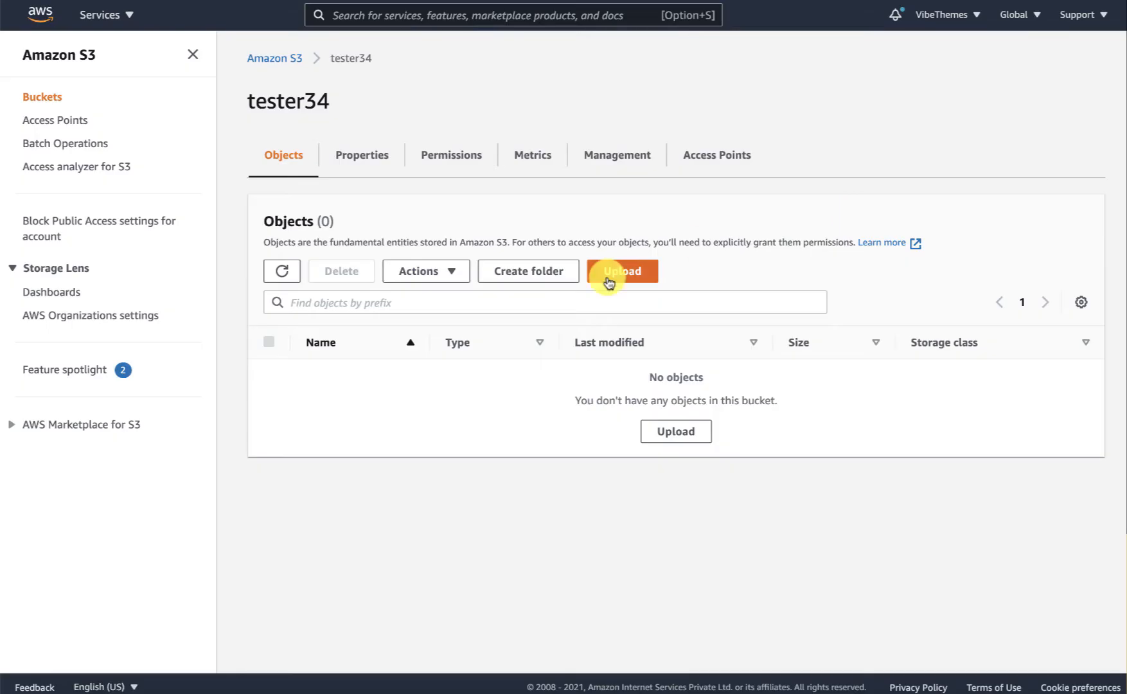
{"action": "left_click", "coordinate": [297, 144]}
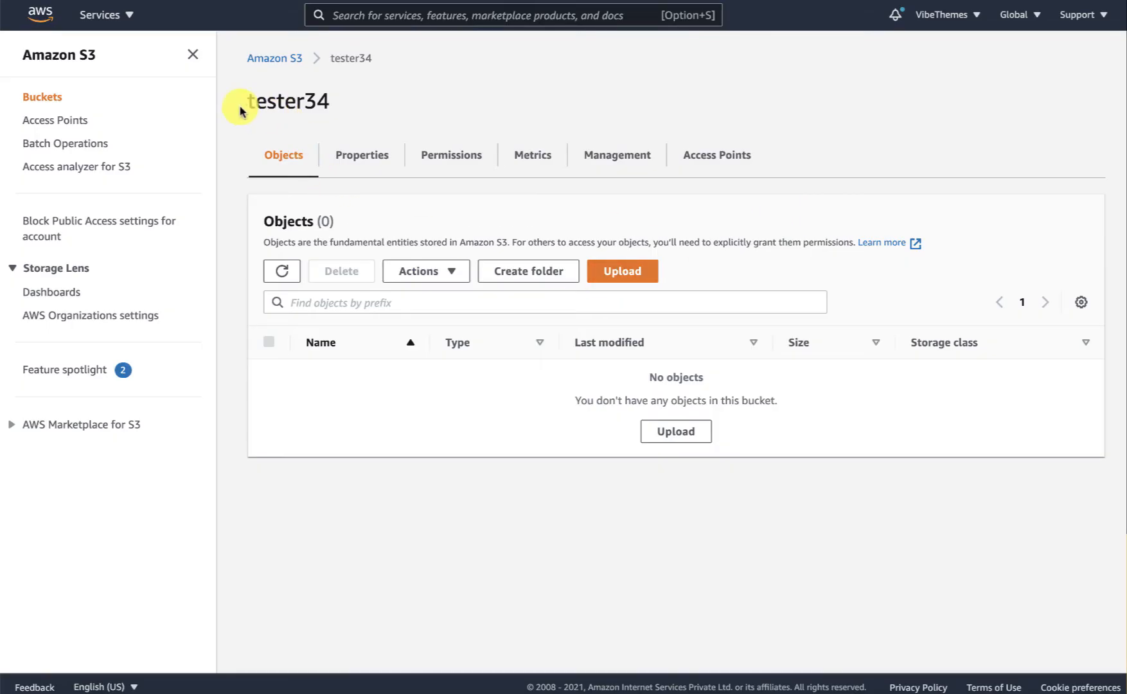
{"action": "left_click_drag", "start_coordinate": [242, 109], "coordinate": [369, 105]}
{"action": "left_click", "coordinate": [369, 105]}
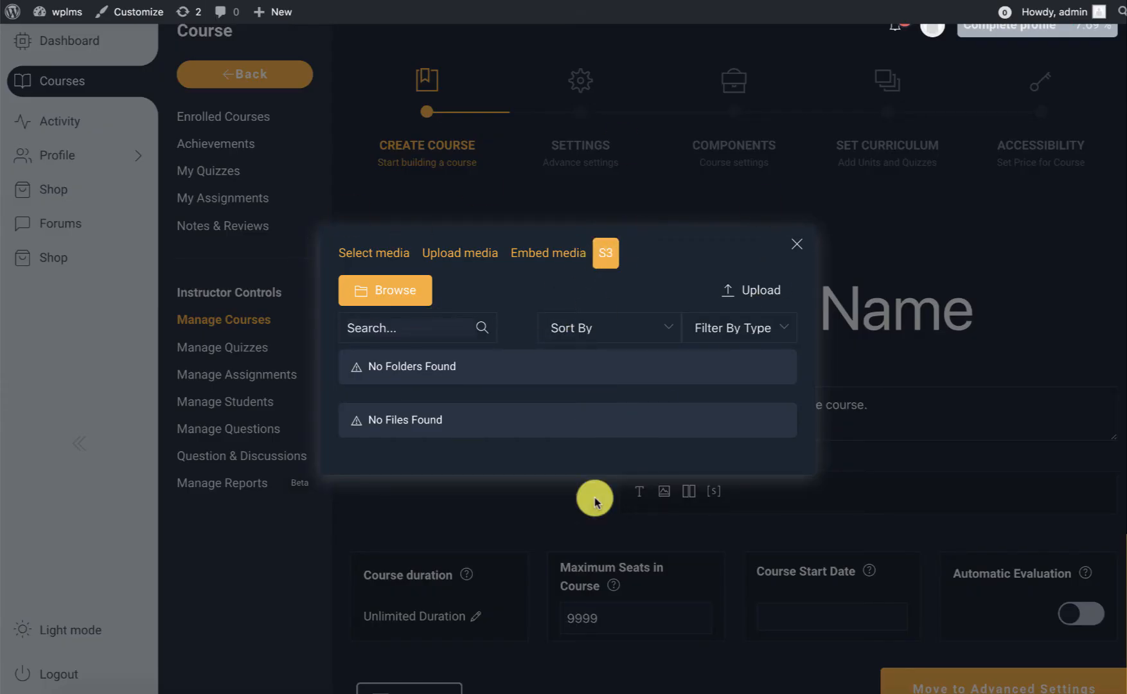
Upload the screenshot JPG file from the Desktop to S3 through the course media dialog
{"action": "left_click", "coordinate": [733, 286]}
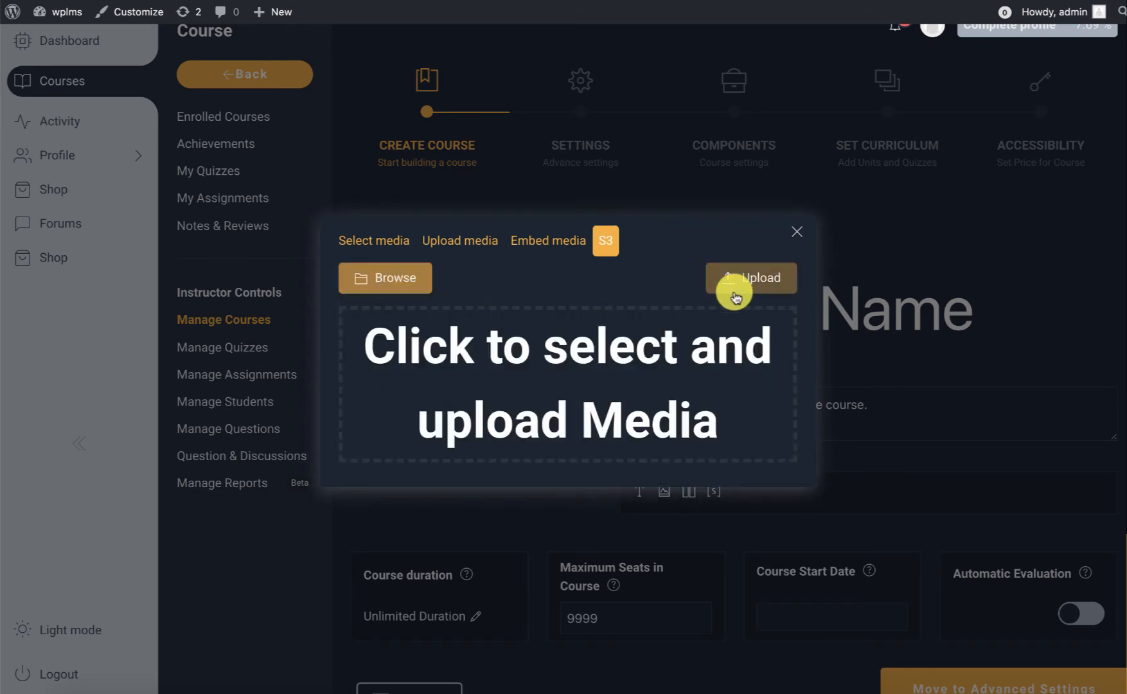
{"action": "left_click", "coordinate": [578, 387]}
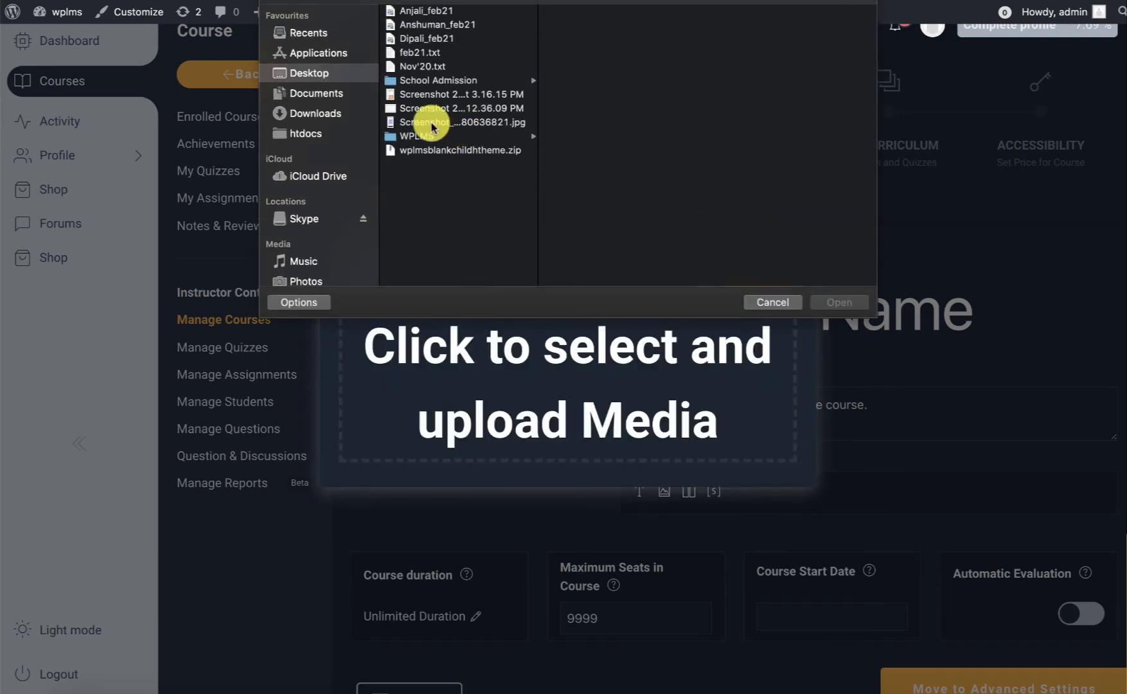
{"action": "left_click", "coordinate": [433, 122]}
{"action": "left_click", "coordinate": [853, 302]}
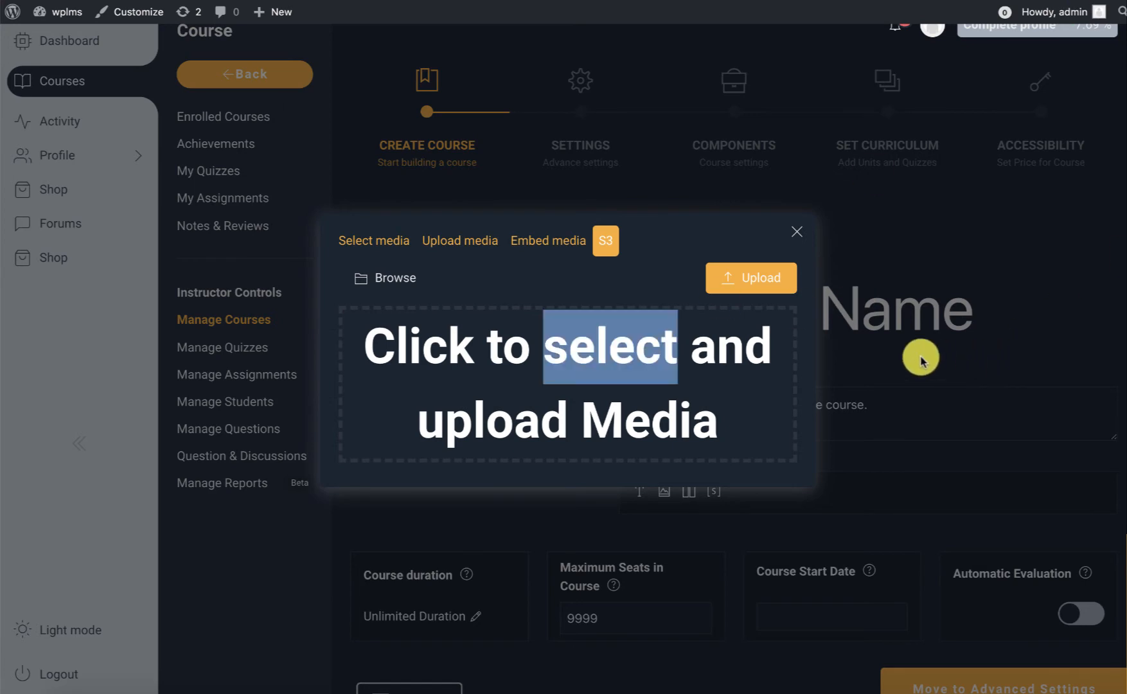
Try again to upload the file to S3 through the course media dialog
{"action": "left_click", "coordinate": [703, 388]}
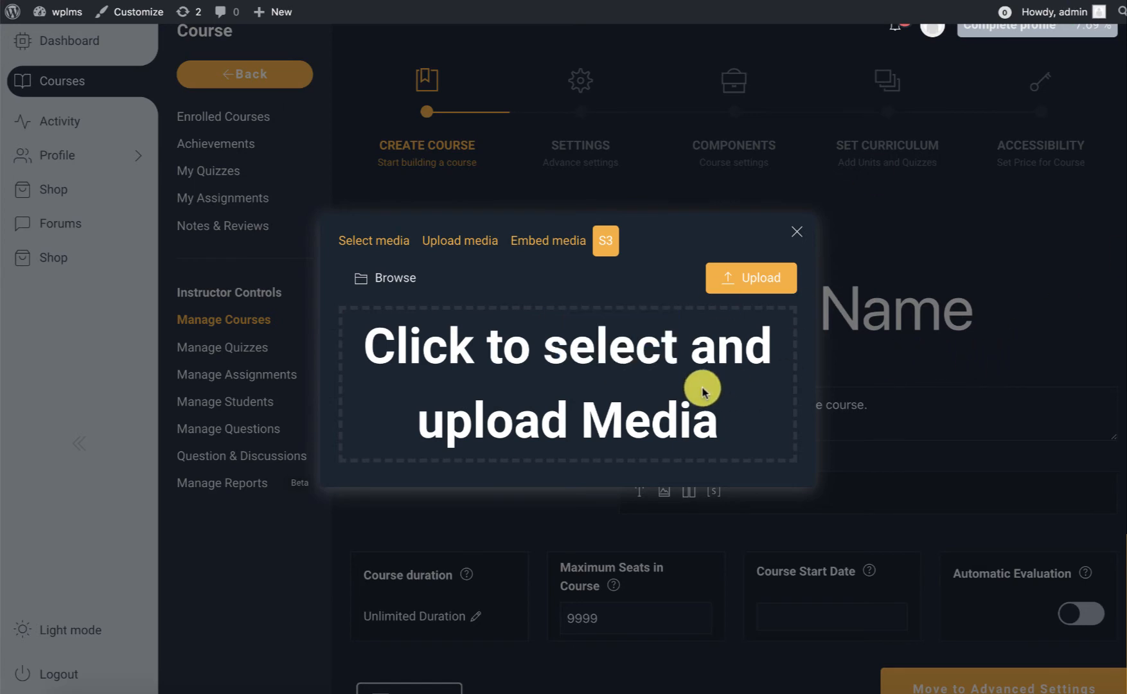
{"action": "left_click", "coordinate": [835, 299]}
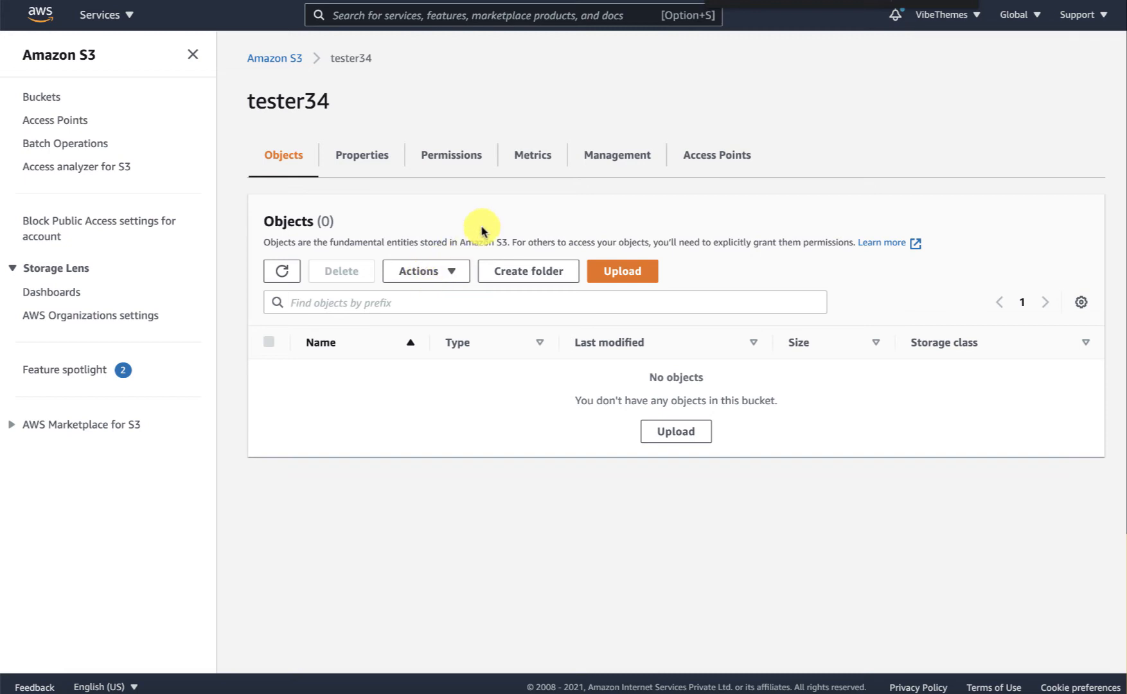
In the Amazon S3 console, save a CORS configuration for bucket tester34 allowing headers *, origins * and methods POST, GET, PUT, DELETE and HEAD
{"action": "left_click", "coordinate": [479, 157]}
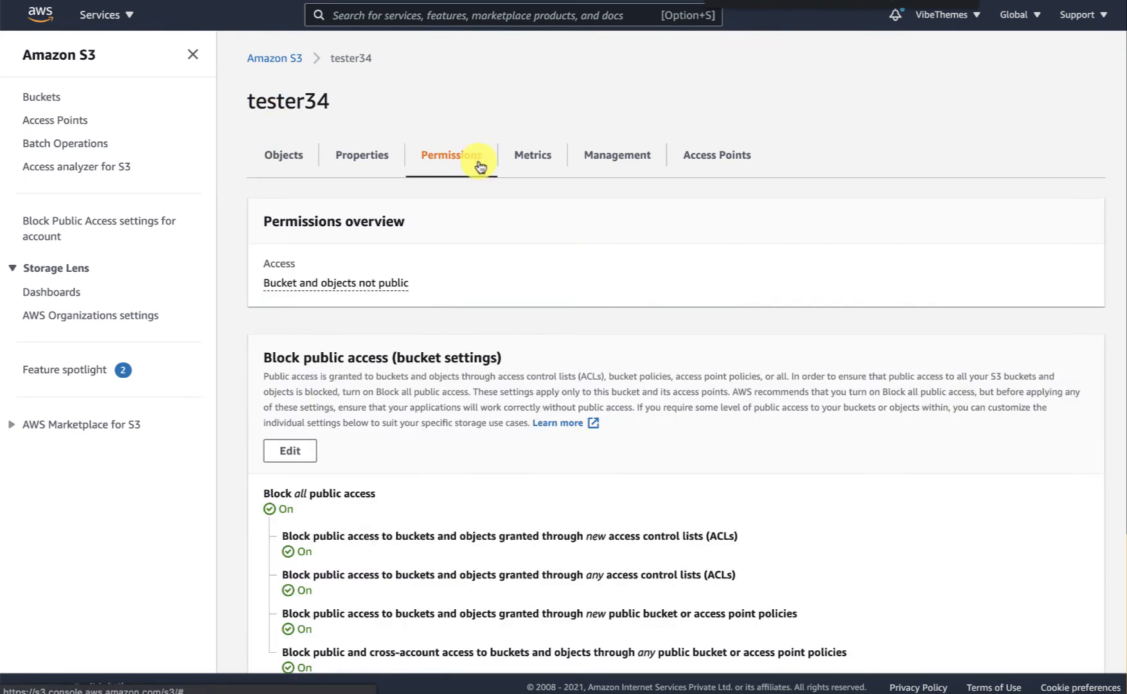
{"action": "scroll", "coordinate": [524, 363], "scroll_direction": "down", "scroll_amount": 15}
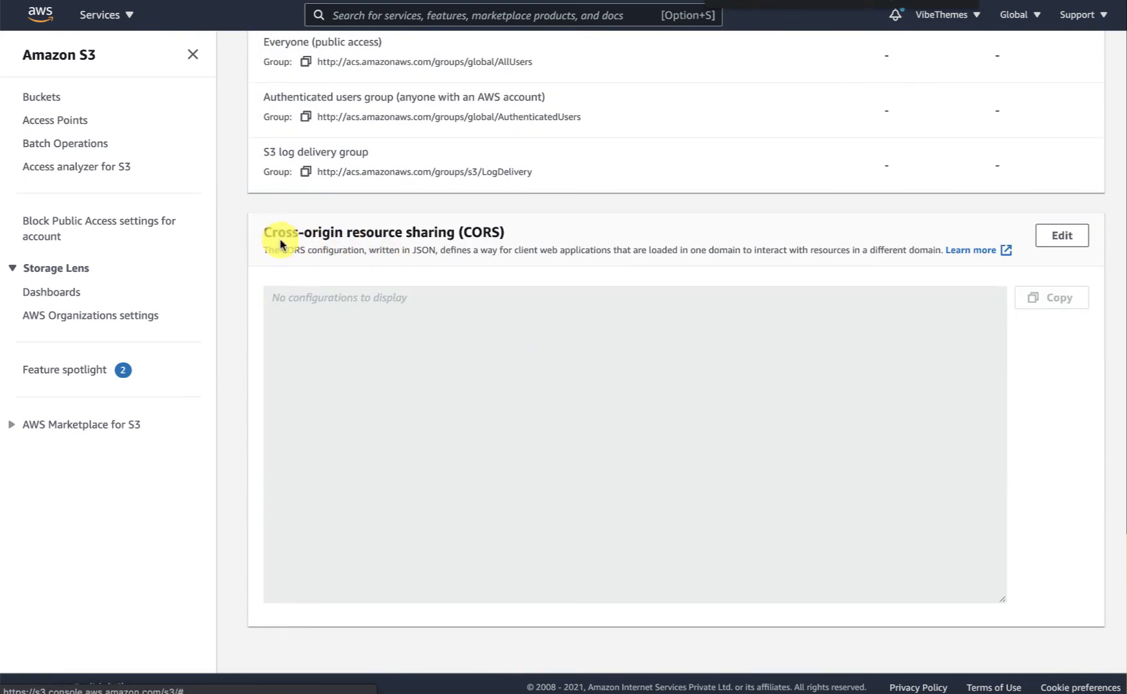
{"action": "left_click_drag", "start_coordinate": [265, 231], "coordinate": [516, 234]}
{"action": "left_click", "coordinate": [486, 337]}
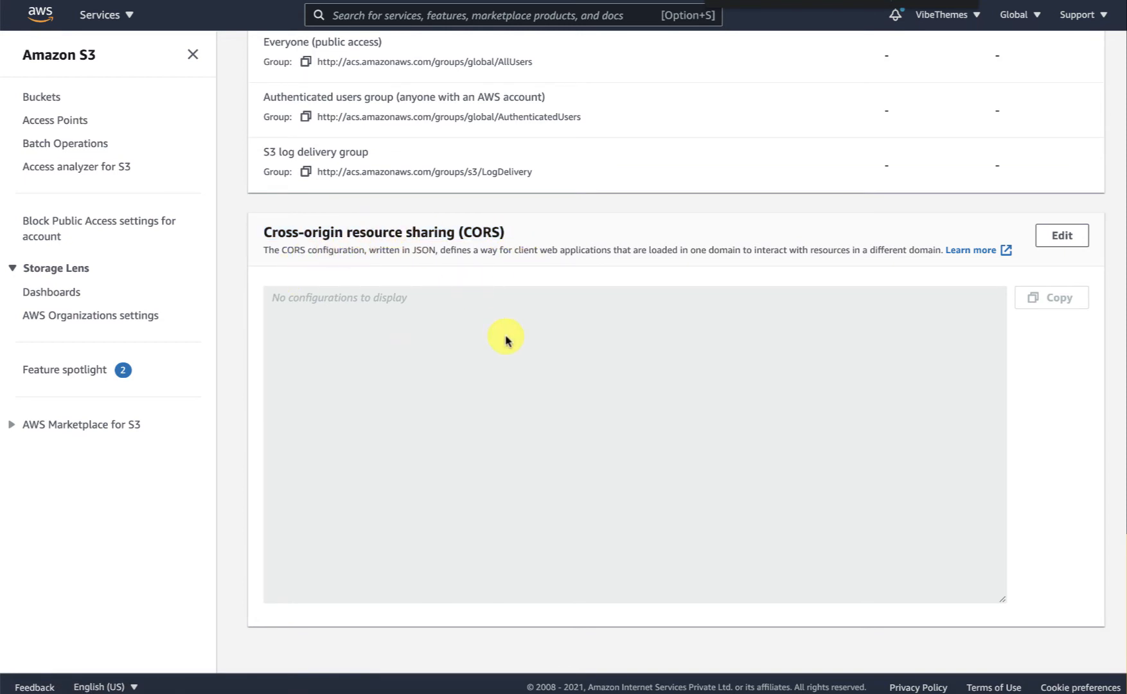
{"action": "left_click", "coordinate": [1062, 235]}
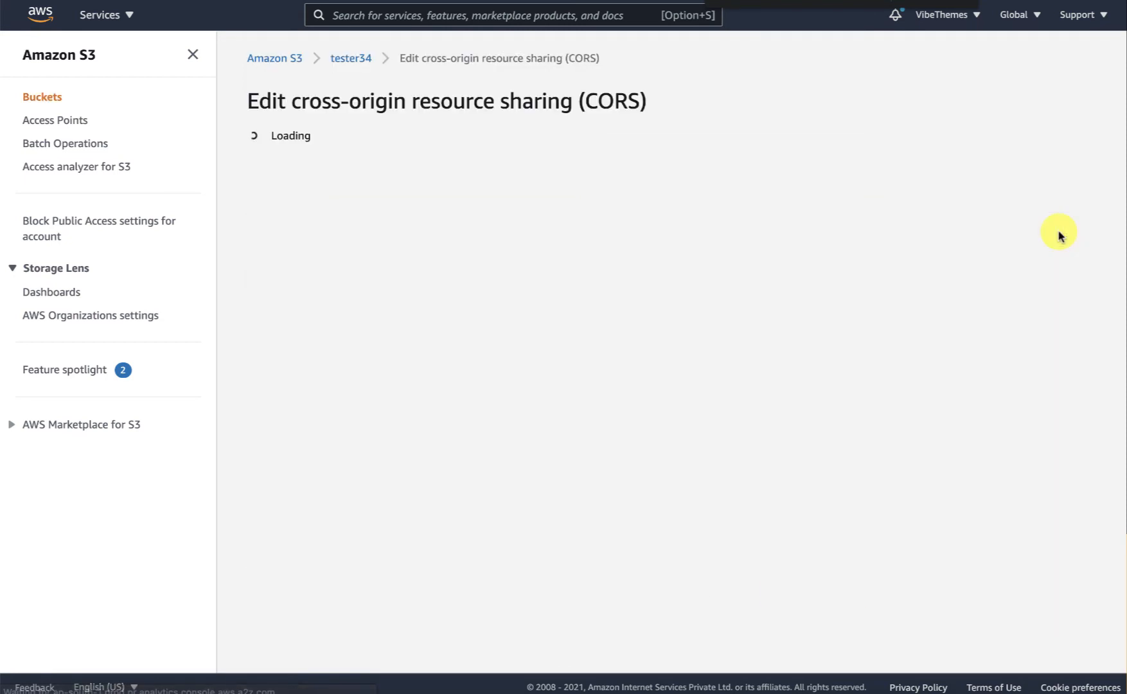
{"action": "type", "text": "[     {         \"AllowedHeaders\": [             \"*\"         ],         \"AllowedMethods\": [             \"POST\",             \"GET\",             \"PUT\",             \"DELETE\",             \"HEAD\"         ],         \"AllowedOrigins\": [             \"*\"         ],         \"ExposeHeaders\": []     } ]"}
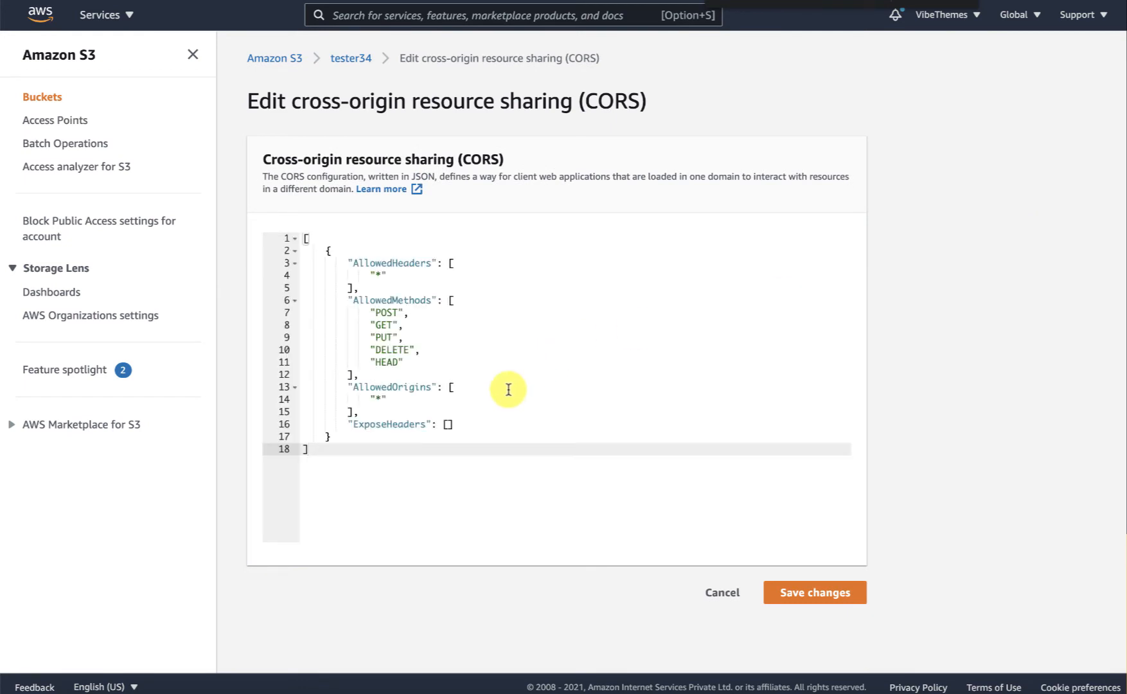
{"action": "left_click_drag", "start_coordinate": [370, 399], "coordinate": [395, 397]}
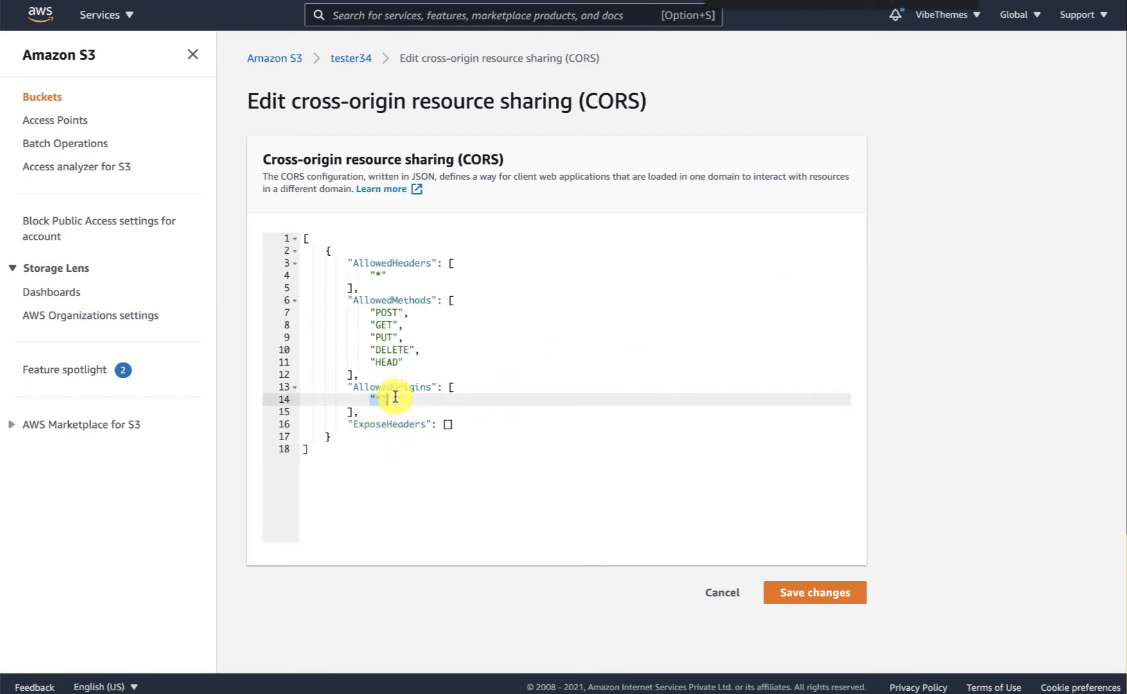
{"action": "left_click", "coordinate": [371, 264]}
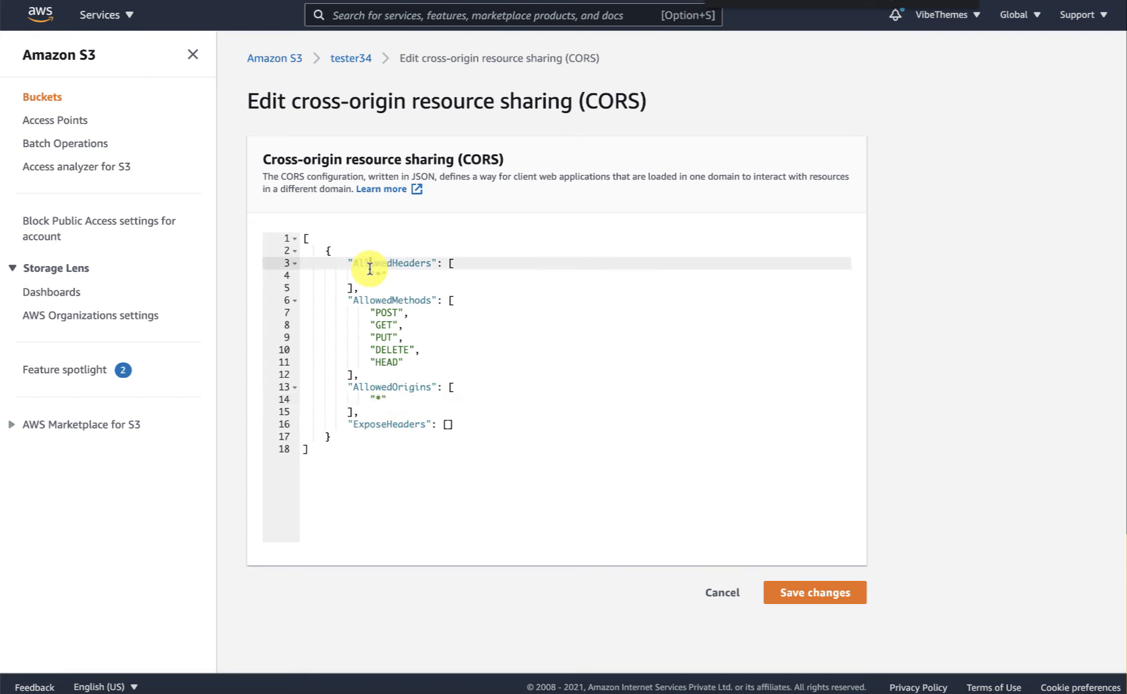
{"action": "left_click", "coordinate": [380, 276]}
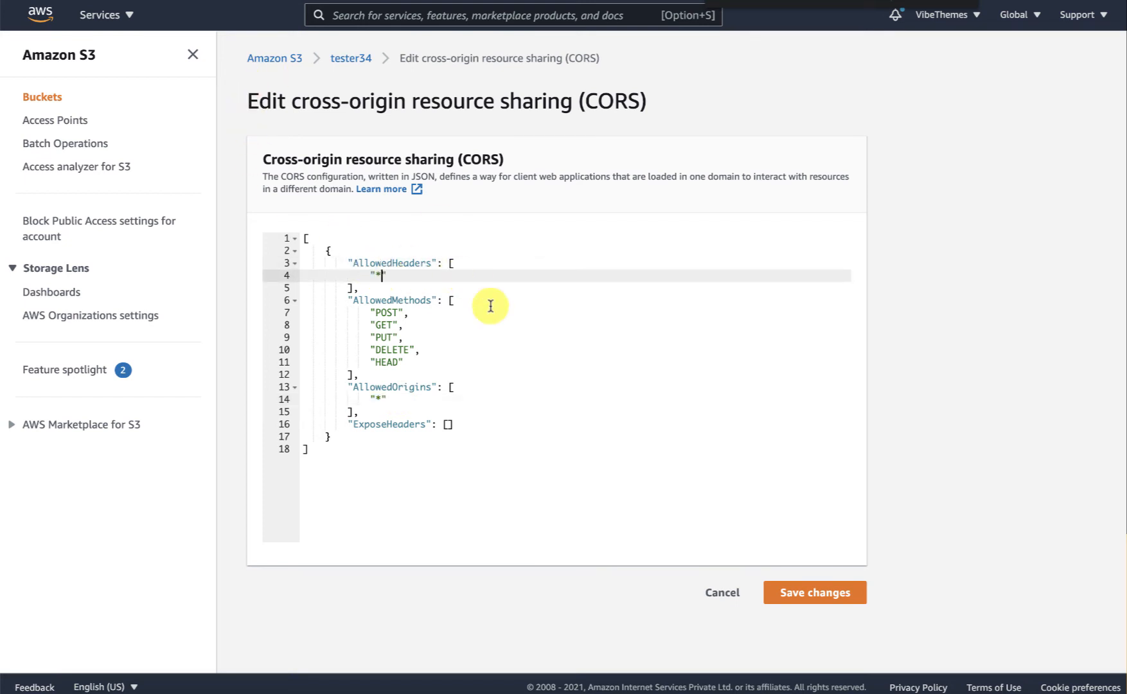
{"action": "left_click", "coordinate": [817, 600]}
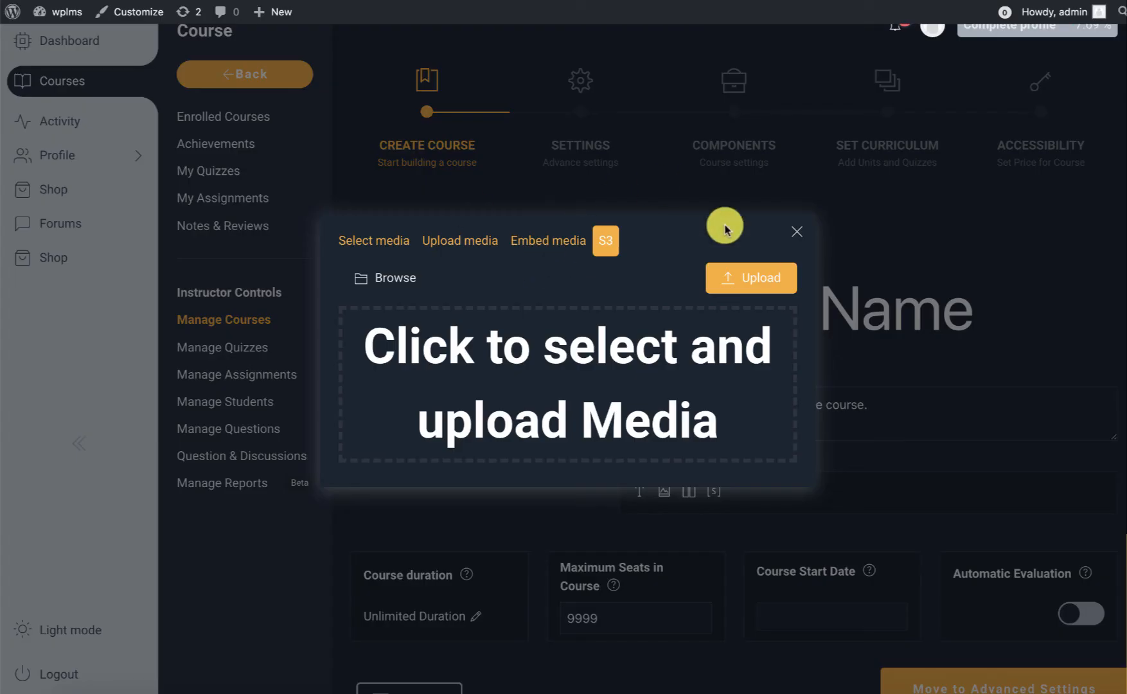
Back in the WPLMS course media dialog, upload the Desktop screenshot file ending in 3.16.15 PM to S3
{"action": "left_click", "coordinate": [659, 355]}
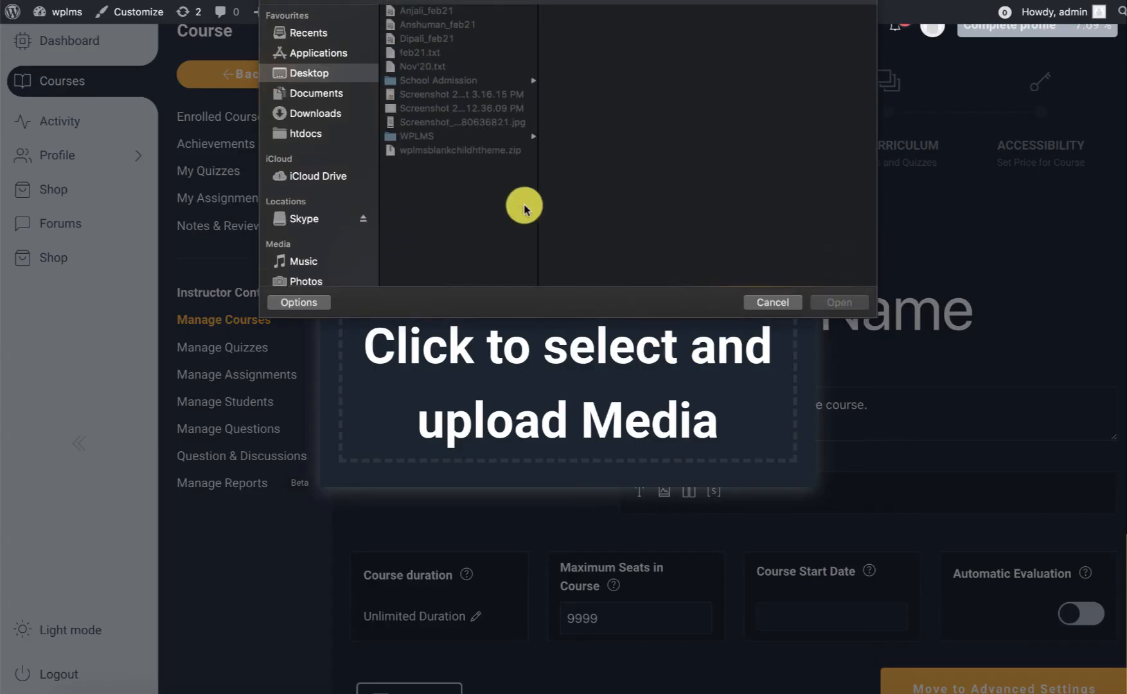
{"action": "left_click", "coordinate": [415, 94]}
{"action": "left_click", "coordinate": [835, 302]}
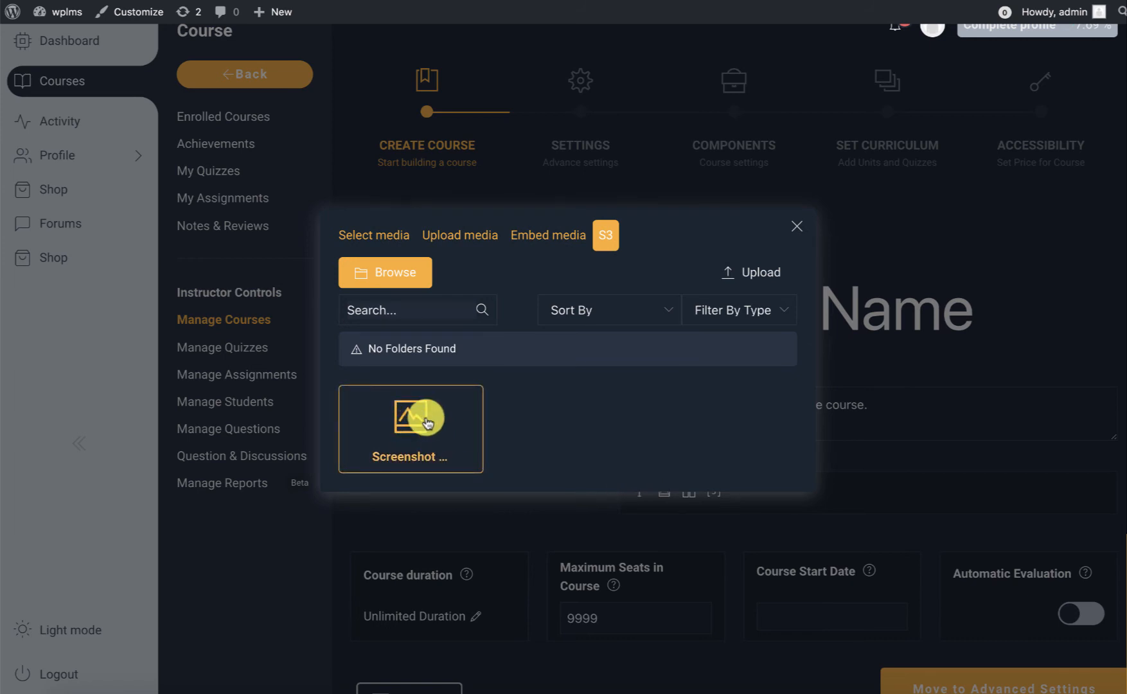
Upload the image type.png to S3 through the course media dialog
{"action": "left_click", "coordinate": [758, 271]}
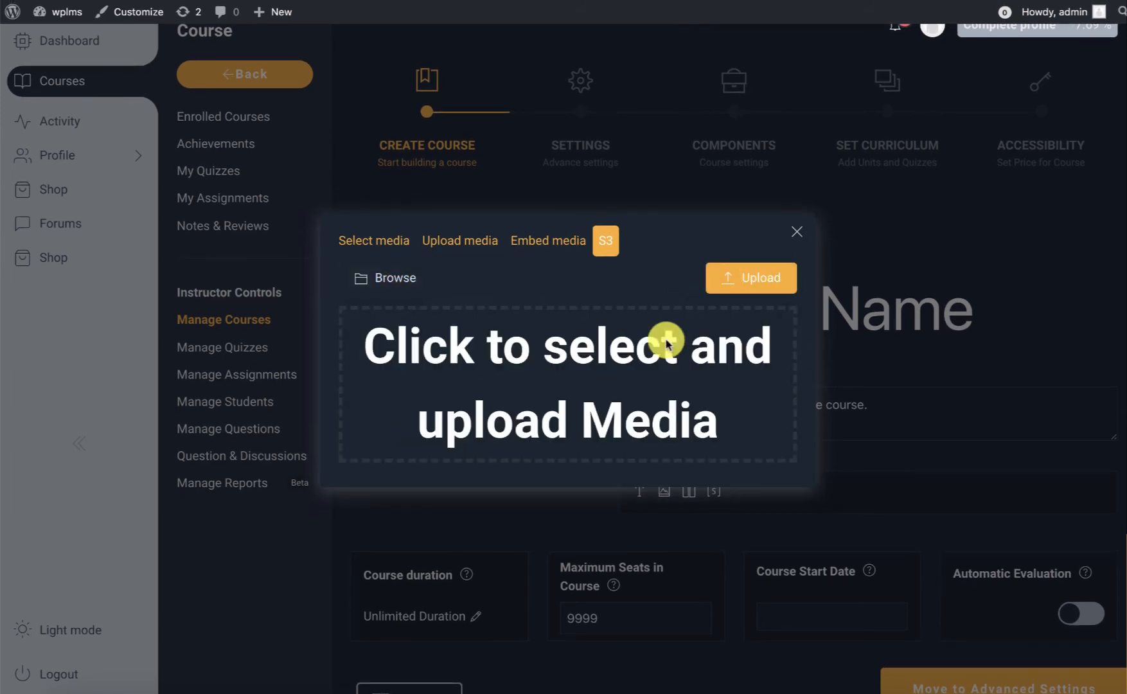
{"action": "left_click", "coordinate": [595, 339]}
{"action": "left_click", "coordinate": [430, 209]}
{"action": "left_click", "coordinate": [855, 298]}
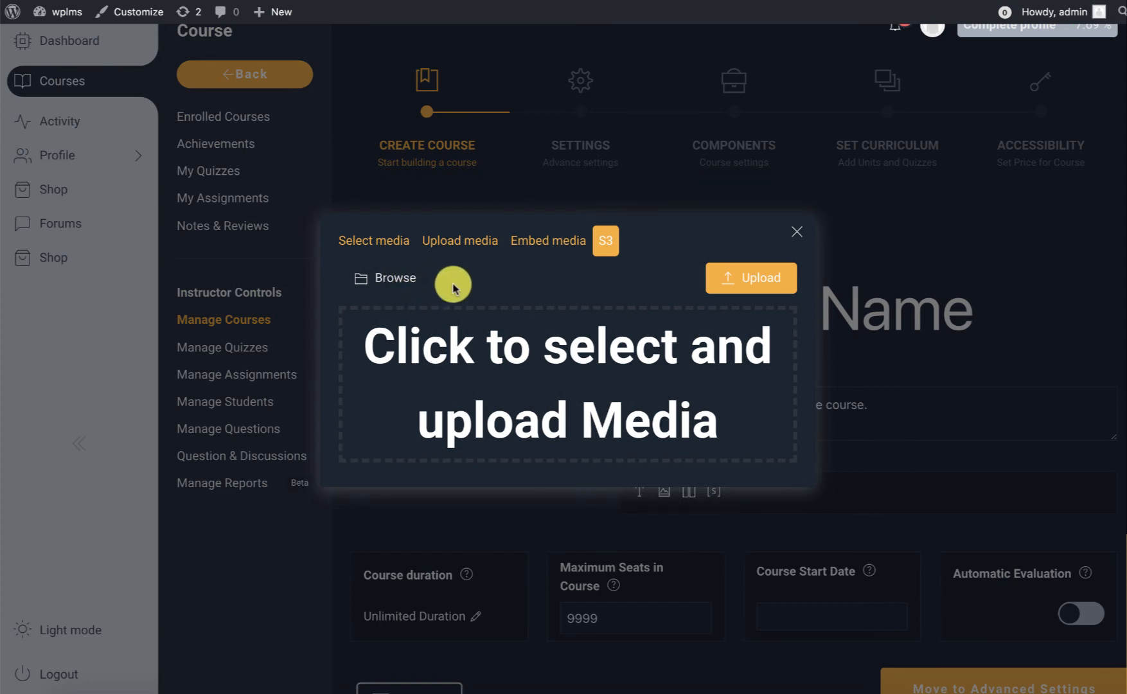
Insert type.png from the S3 files into the course's detailed description with a duration of 10 minutes
{"action": "left_click", "coordinate": [375, 278]}
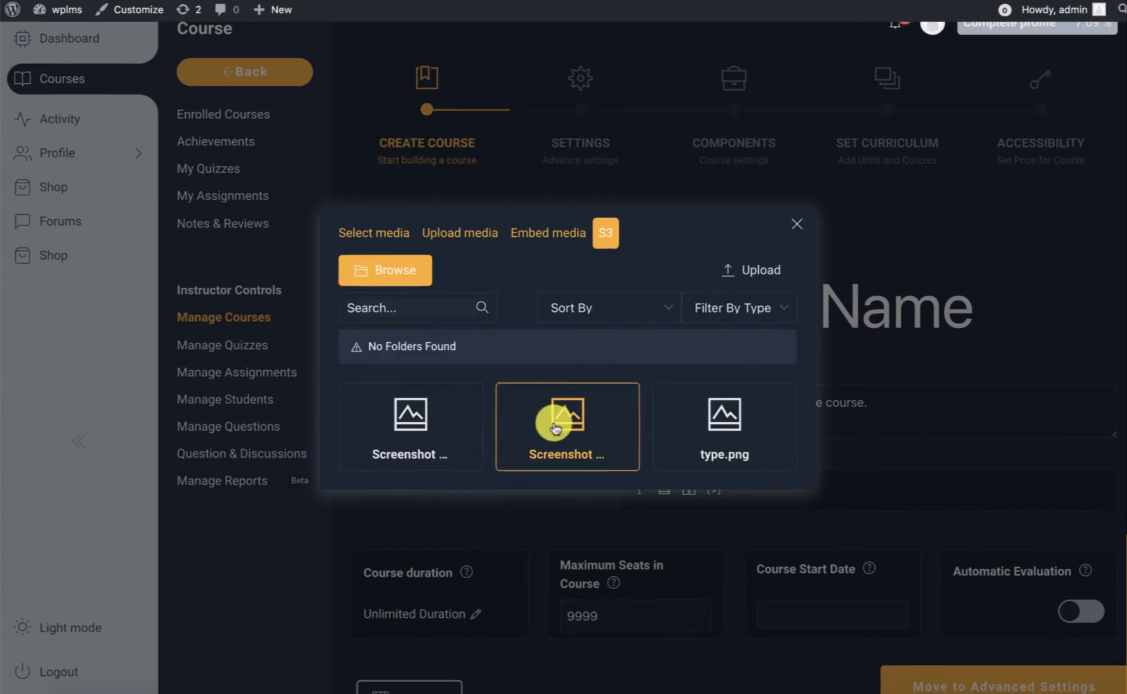
{"action": "left_click", "coordinate": [729, 434]}
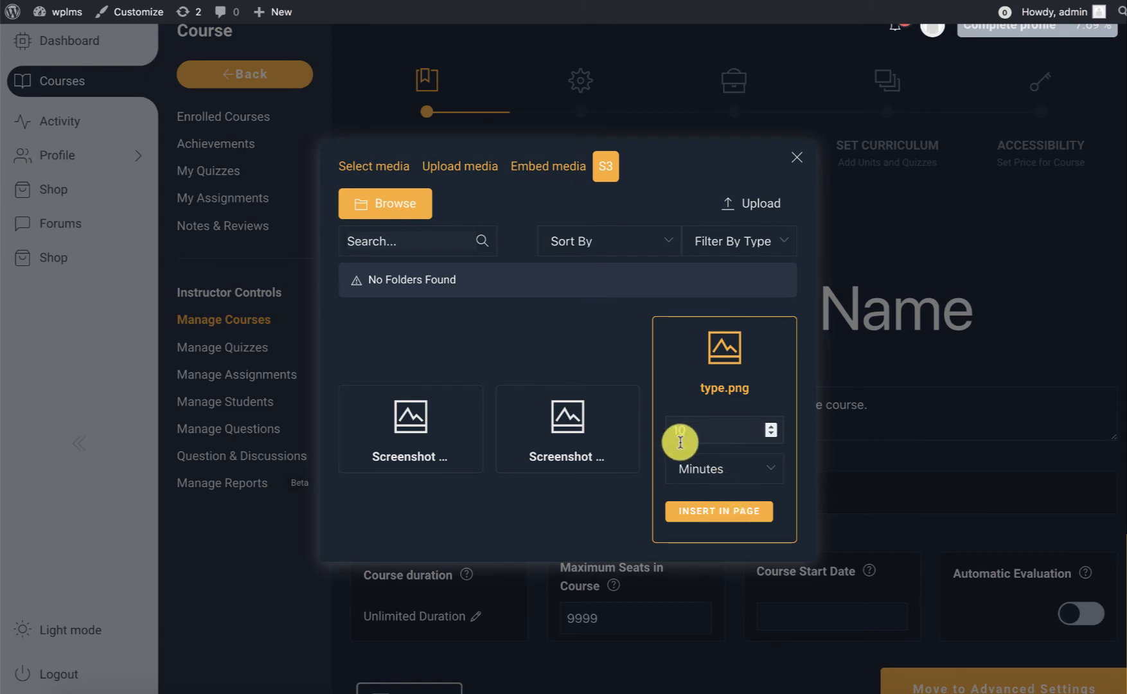
{"action": "left_click", "coordinate": [745, 465]}
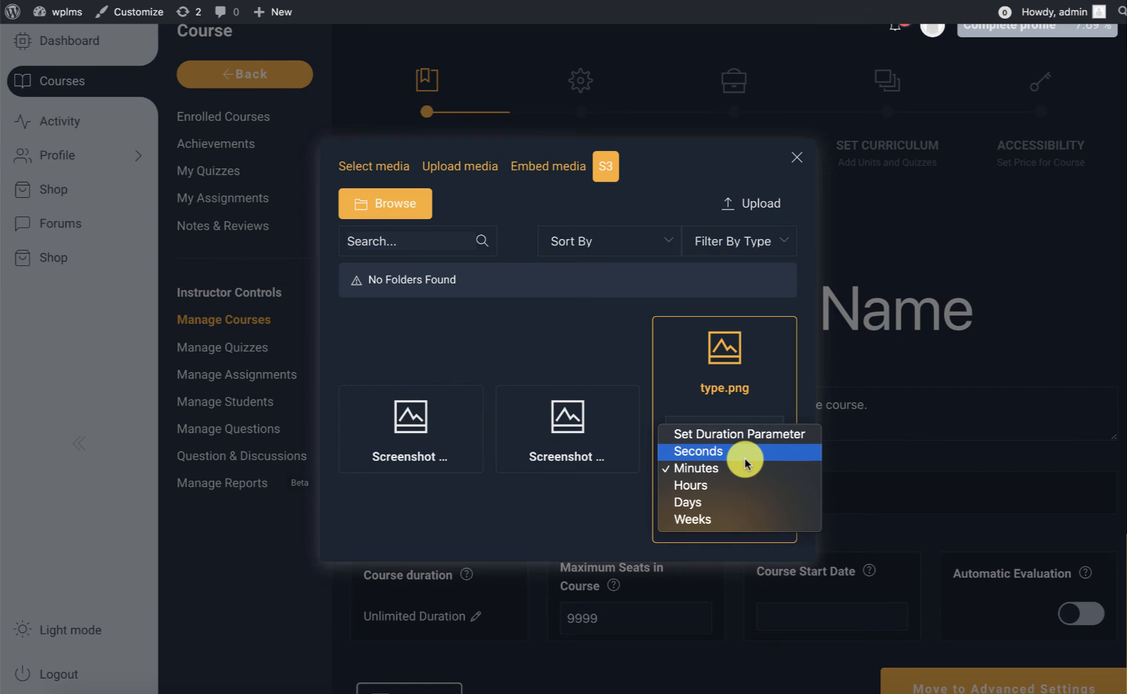
{"action": "left_click", "coordinate": [746, 463]}
{"action": "left_click", "coordinate": [739, 468]}
{"action": "left_click", "coordinate": [733, 486]}
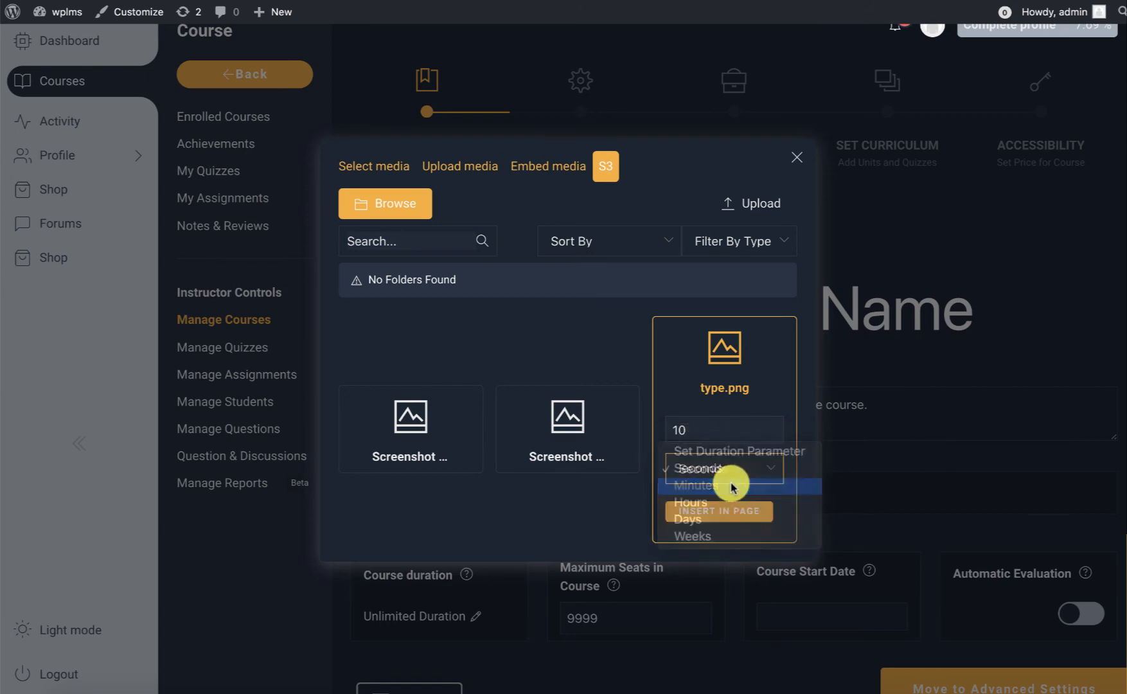
{"action": "left_click", "coordinate": [713, 511]}
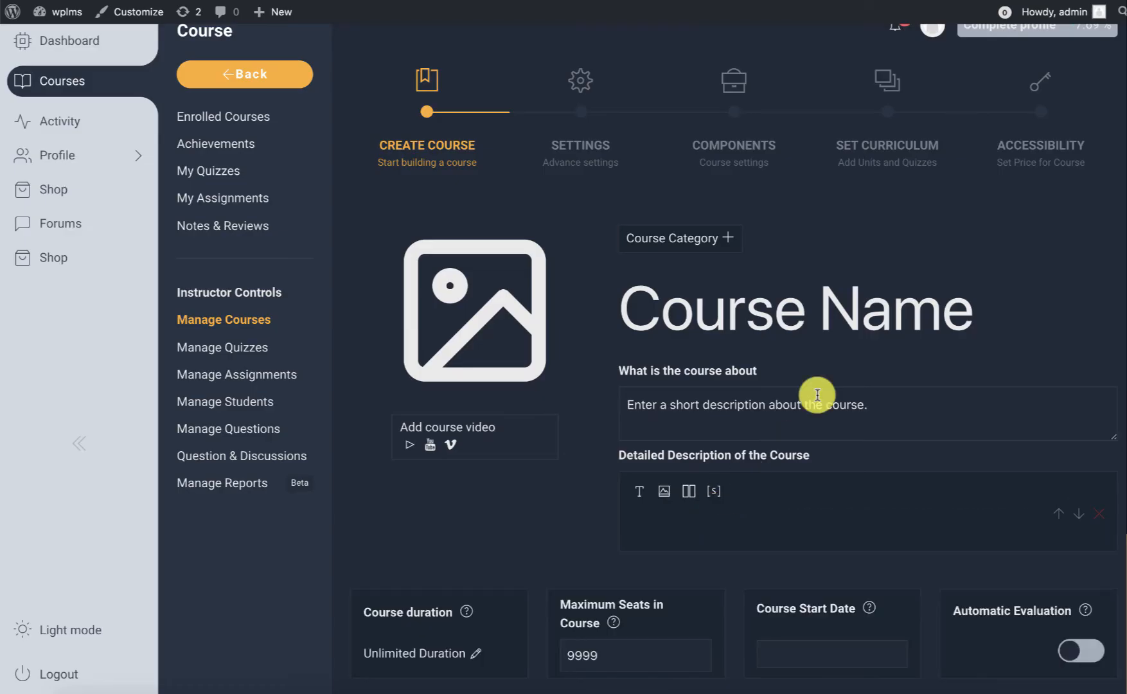
Add a text block reading "adasdasdasdasd" below the image in the detailed description
{"action": "scroll", "coordinate": [818, 395], "scroll_direction": "down", "scroll_amount": 3}
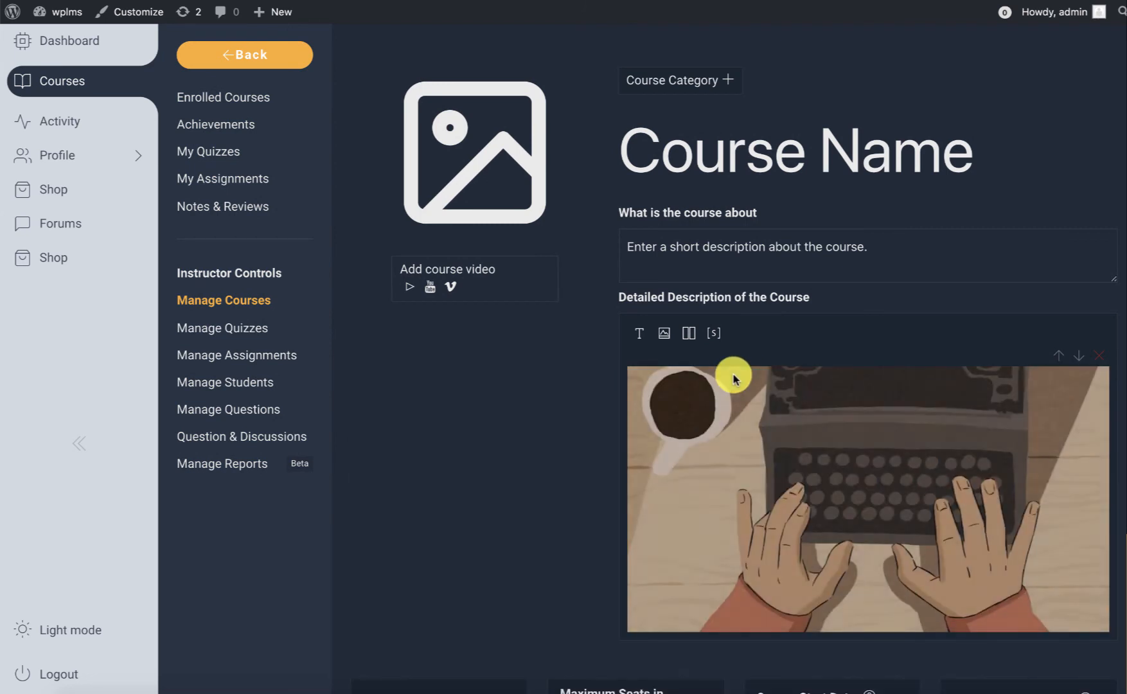
{"action": "scroll", "coordinate": [734, 378], "scroll_direction": "down", "scroll_amount": 3}
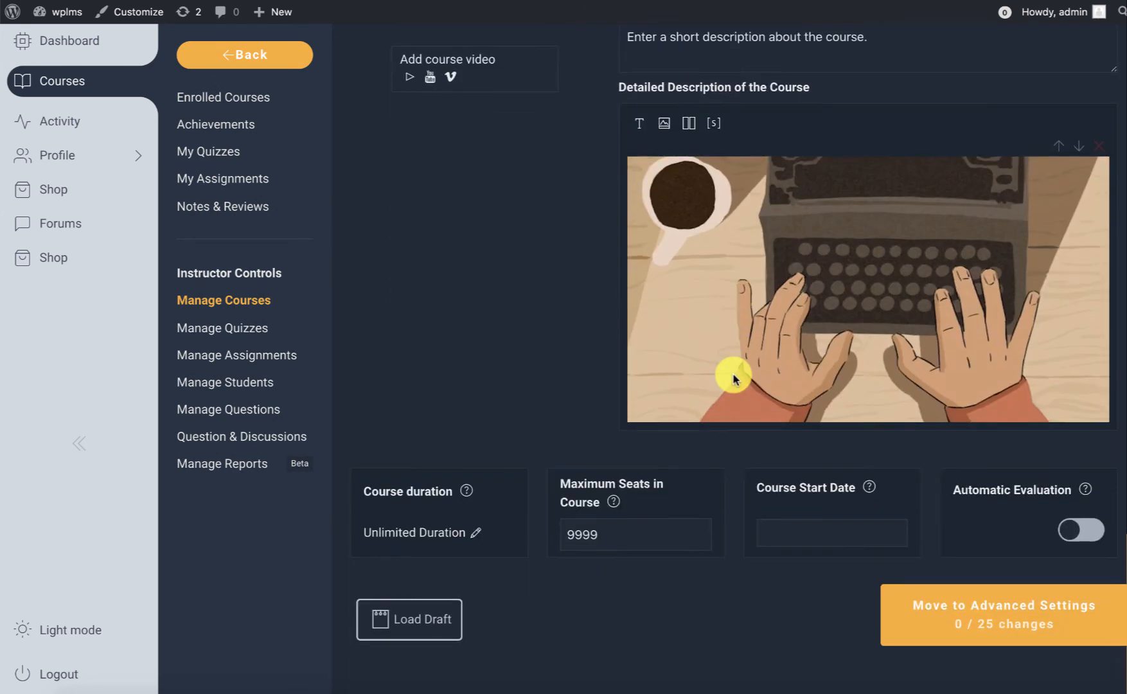
{"action": "left_click", "coordinate": [641, 119]}
{"action": "left_click", "coordinate": [699, 467]}
{"action": "type", "text": "adasda"}
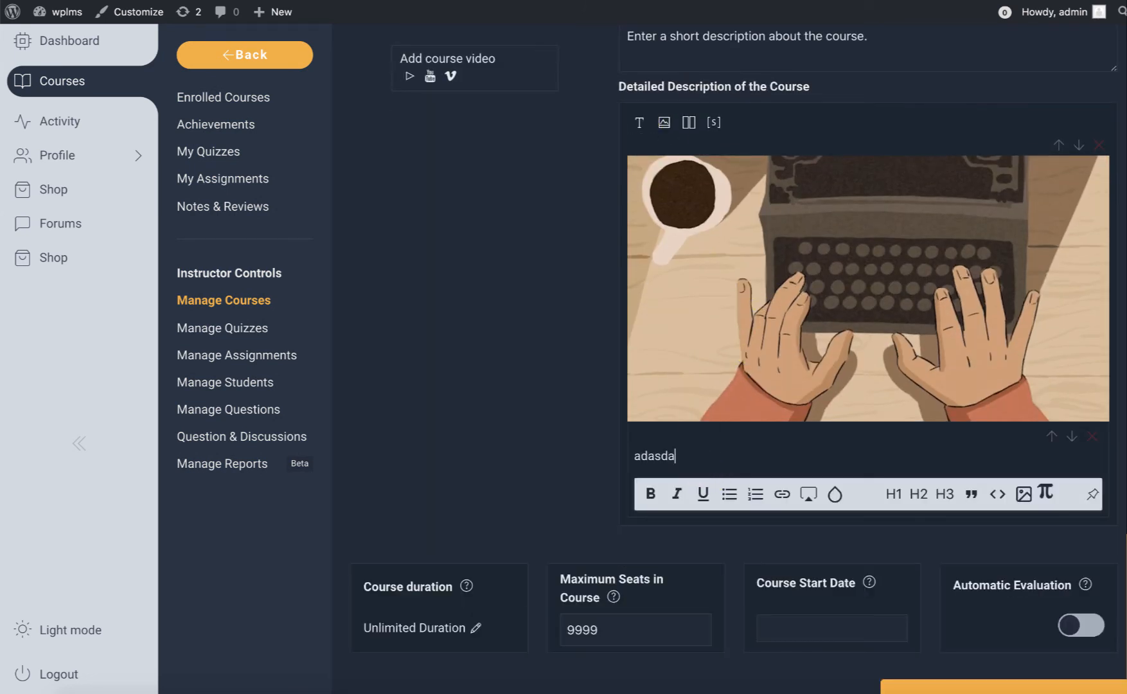
{"action": "type", "text": "sdasdasd"}
{"action": "scroll", "coordinate": [757, 431], "scroll_direction": "up", "scroll_amount": 3}
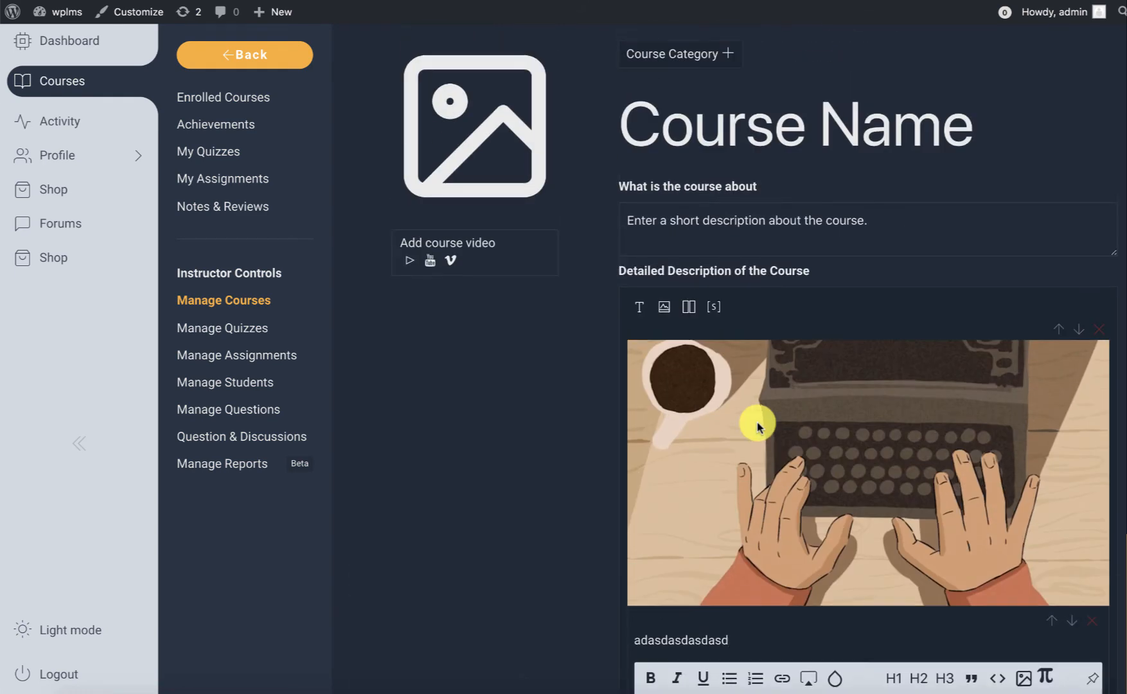
{"action": "scroll", "coordinate": [732, 161], "scroll_direction": "up", "scroll_amount": 3}
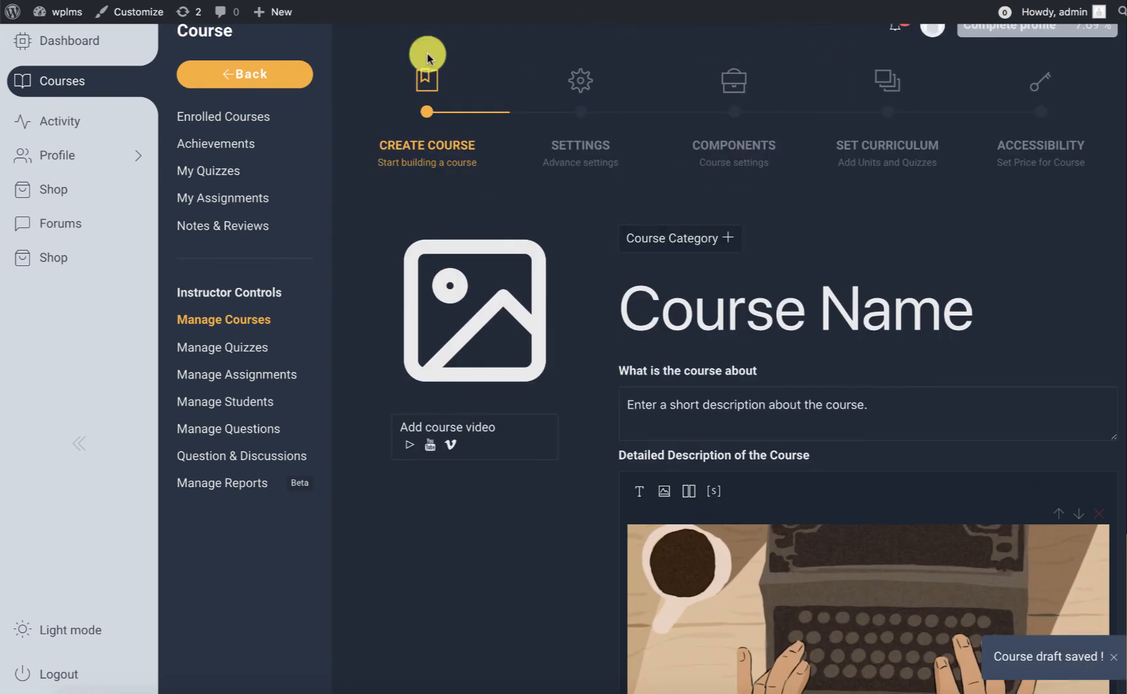
{"action": "left_click", "coordinate": [427, 58]}
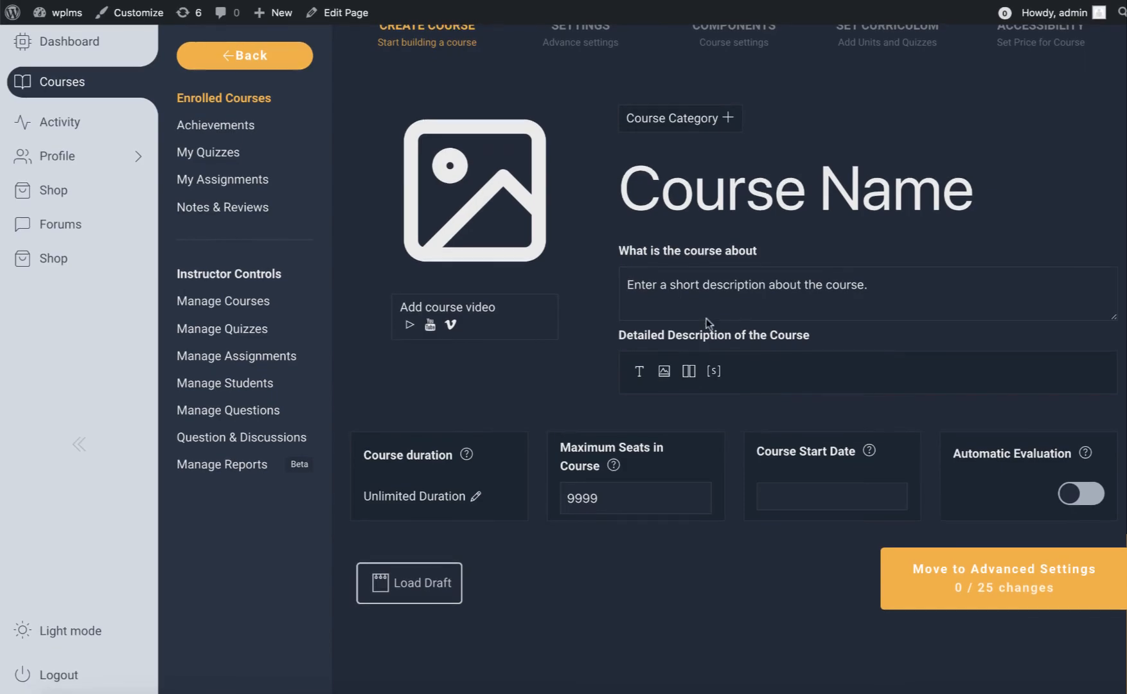
Insert the Big_Buck_B... video from S3 into the course's detailed description with a duration of 1 minute
{"action": "left_click", "coordinate": [664, 372]}
{"action": "left_click", "coordinate": [605, 293]}
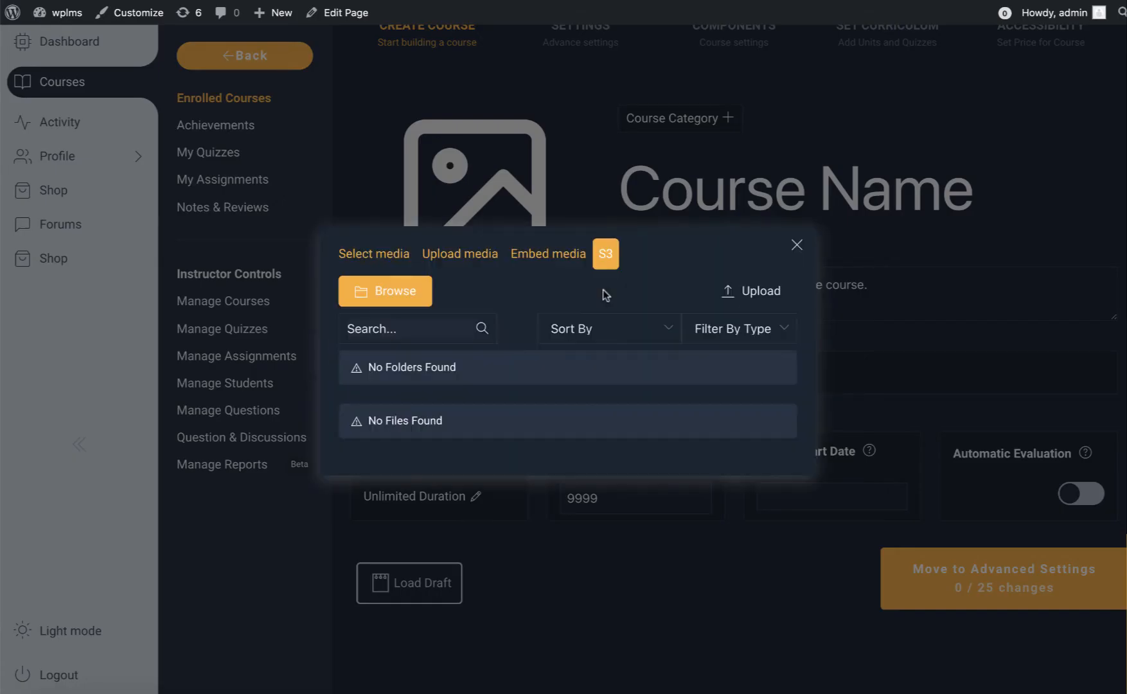
{"action": "left_click", "coordinate": [411, 418]}
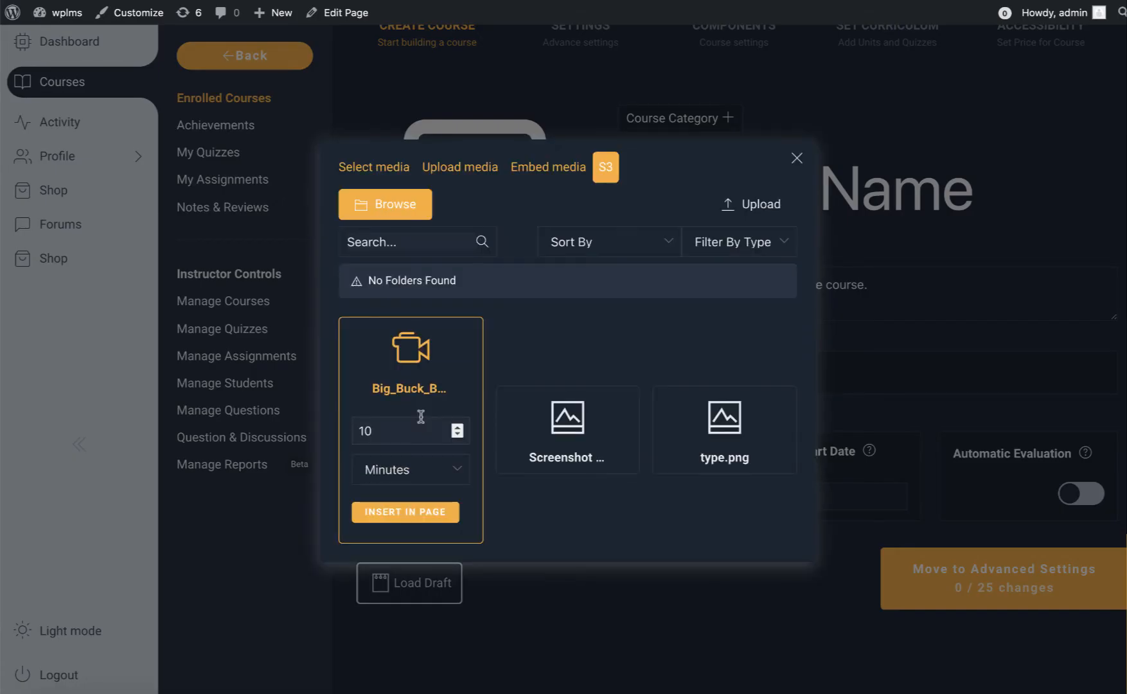
{"action": "left_click", "coordinate": [393, 439]}
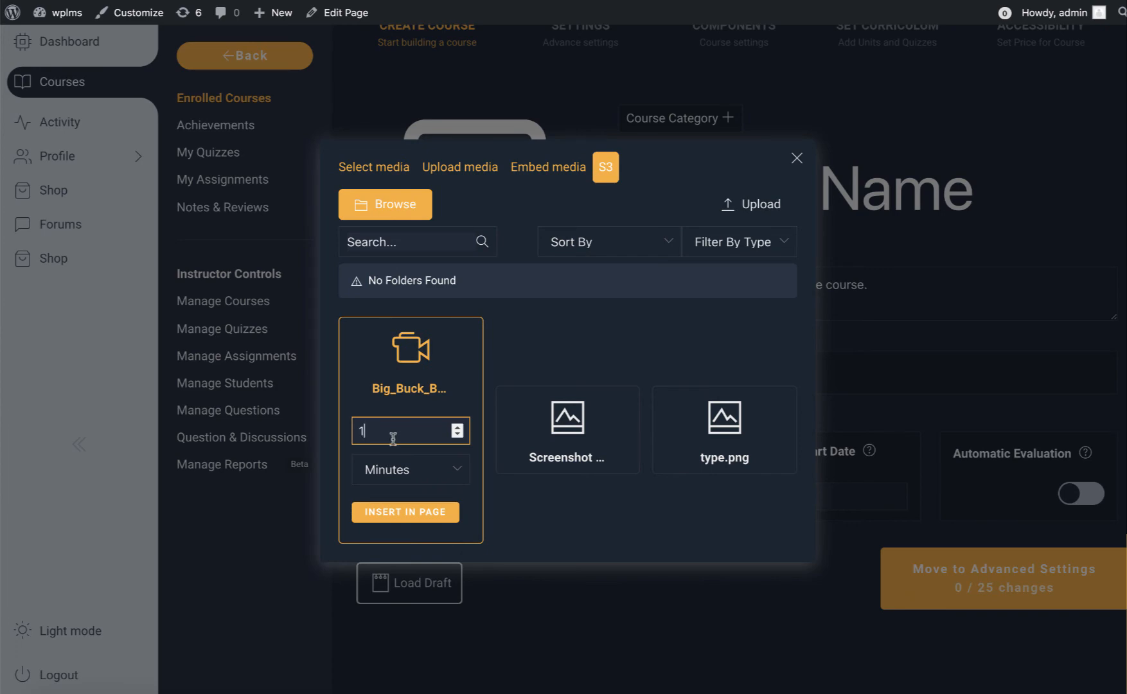
{"action": "left_click", "coordinate": [421, 517]}
Add a text block reading "This is S3 image" below the video, followed by a new line
{"action": "scroll", "coordinate": [729, 479], "scroll_direction": "down", "scroll_amount": 5}
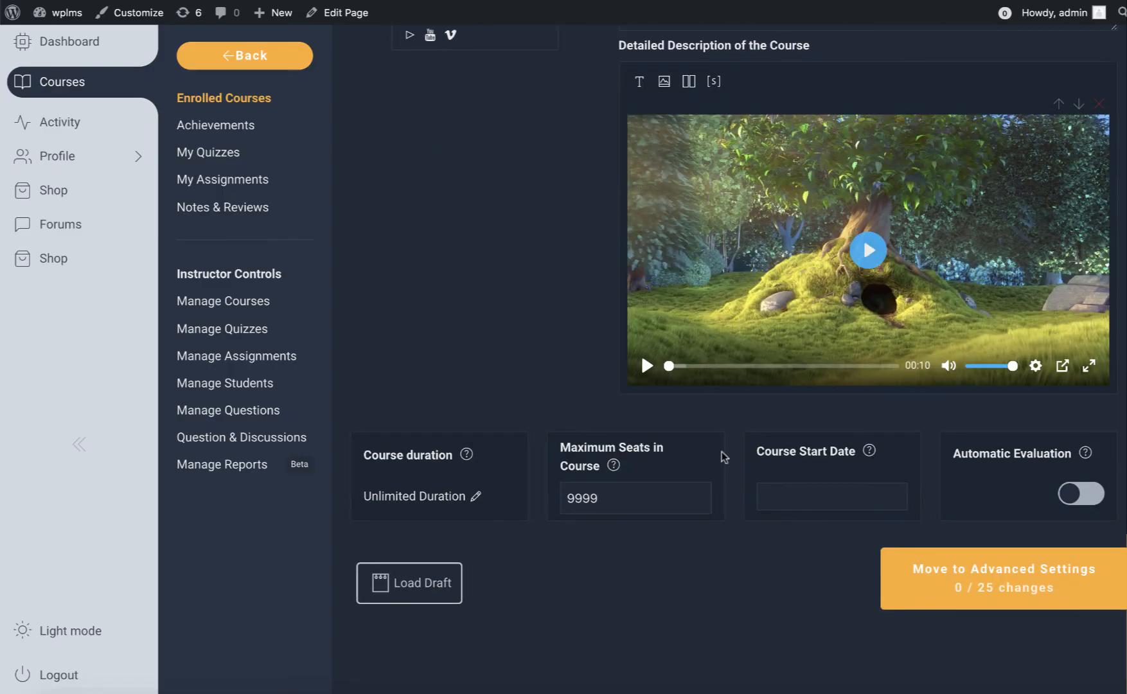
{"action": "left_click", "coordinate": [640, 80]}
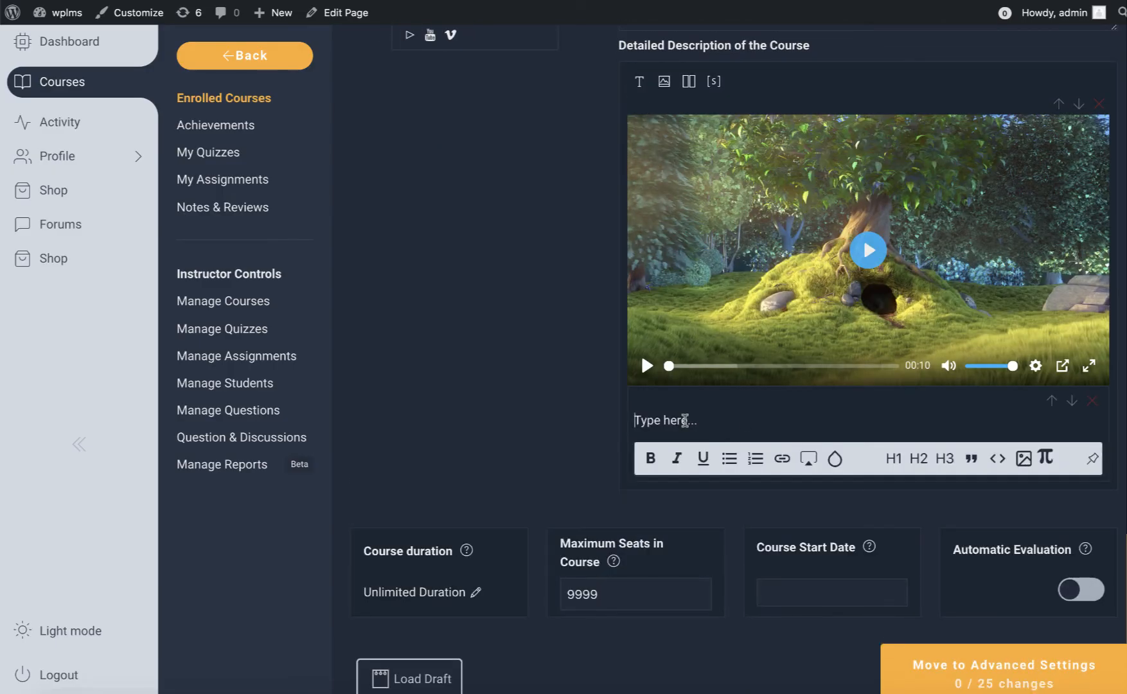
{"action": "type", "text": "This is S"}
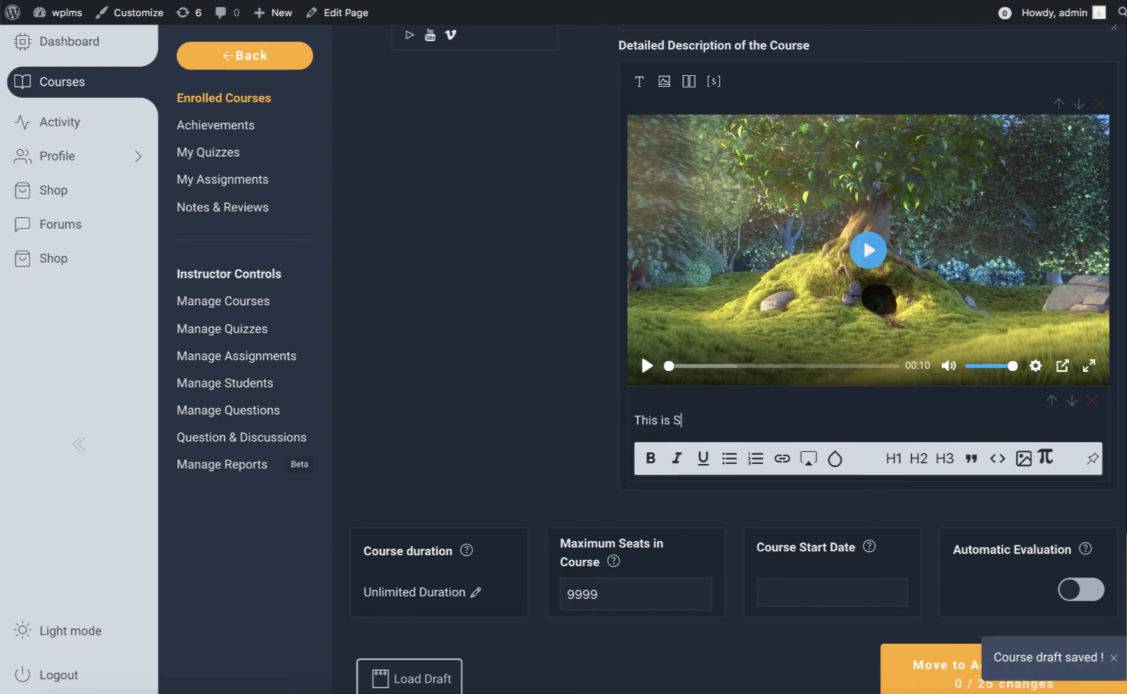
{"action": "type", "text": "3 image"}
{"action": "key", "text": "Return"}
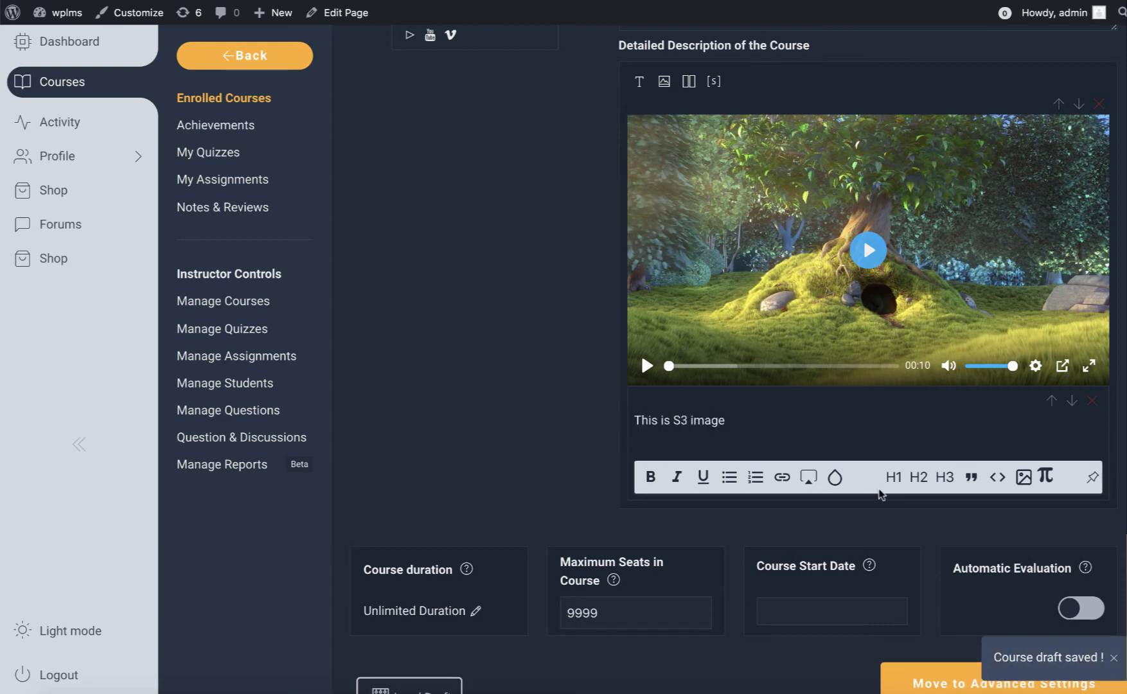
Insert type.png from the S3 files beneath the "This is S3 image" text, with a duration of 10 minutes
{"action": "left_click", "coordinate": [1024, 477]}
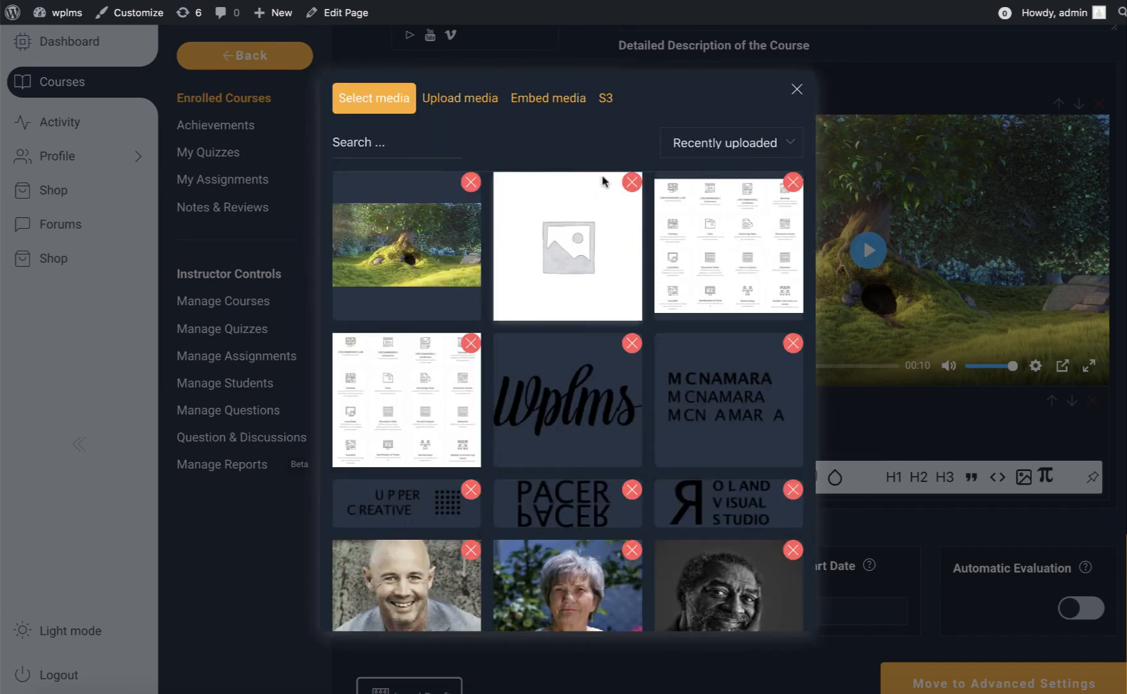
{"action": "left_click", "coordinate": [605, 98]}
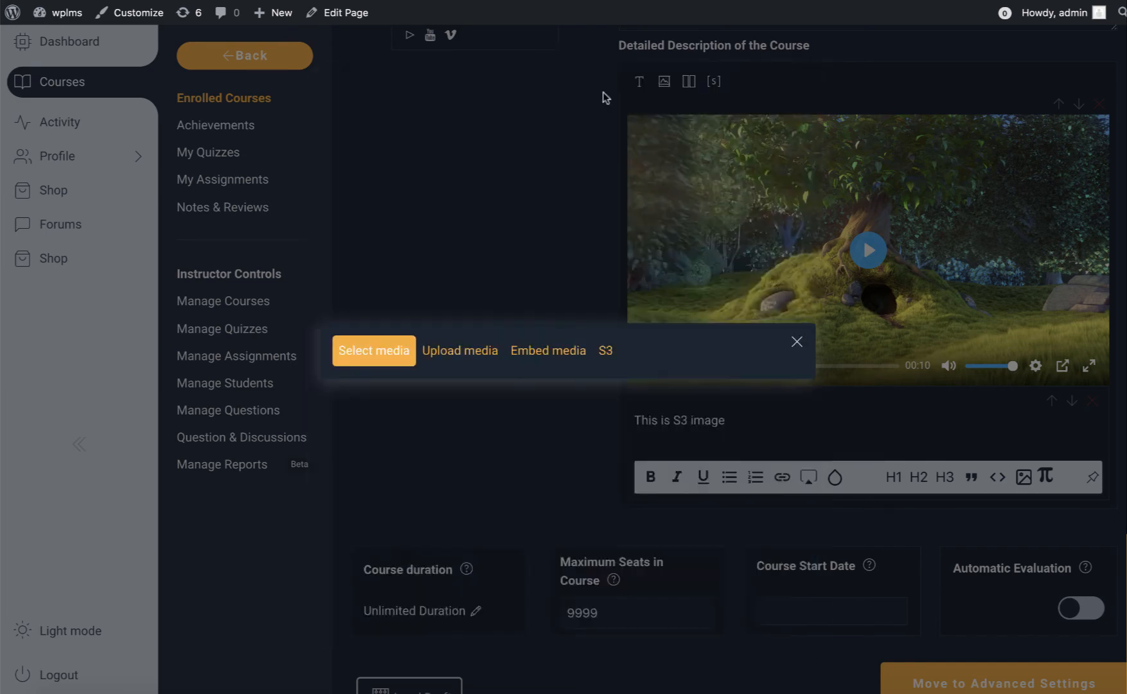
{"action": "left_click", "coordinate": [731, 421]}
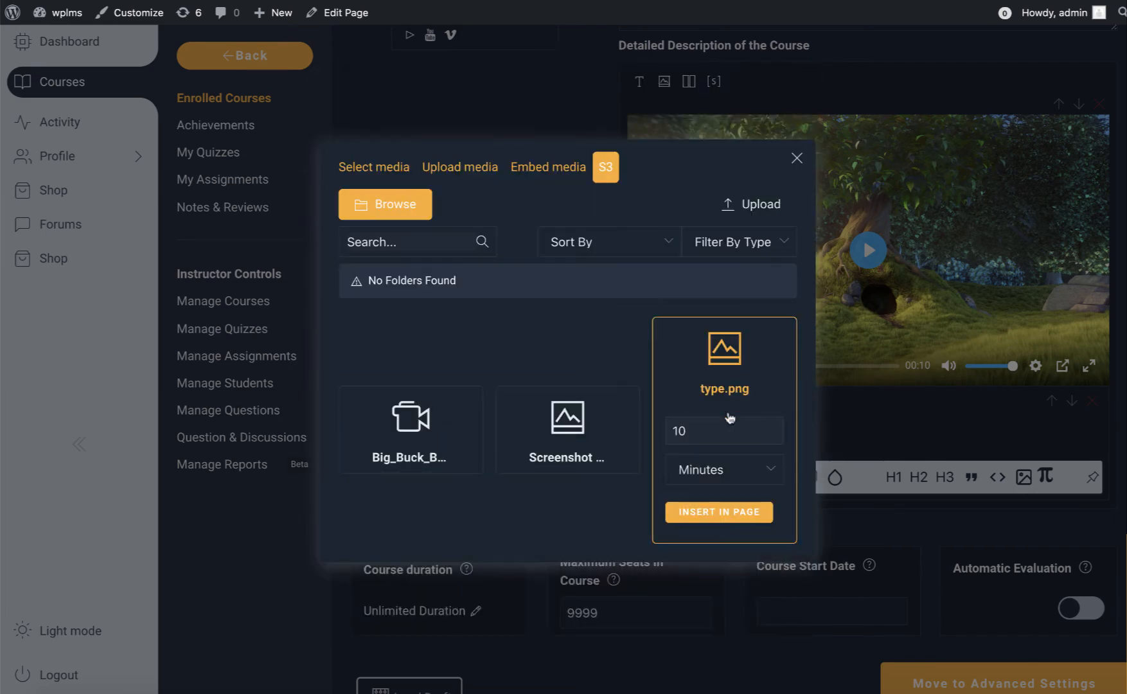
{"action": "left_click", "coordinate": [727, 509]}
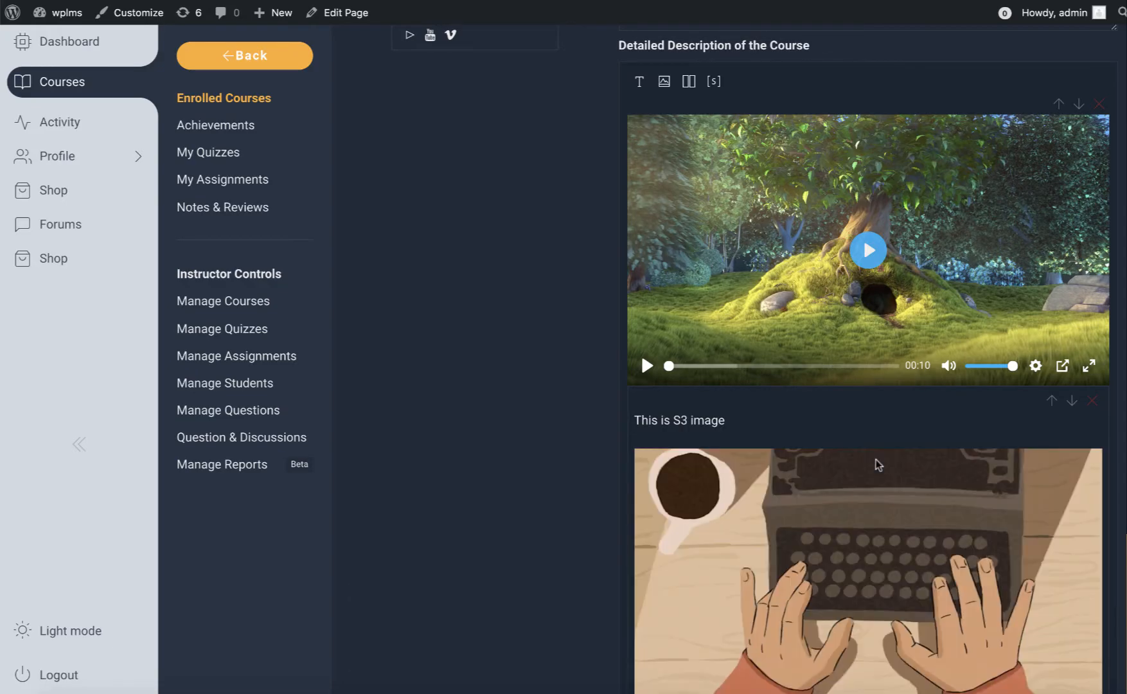
{"action": "scroll", "coordinate": [876, 466], "scroll_direction": "down", "scroll_amount": 5}
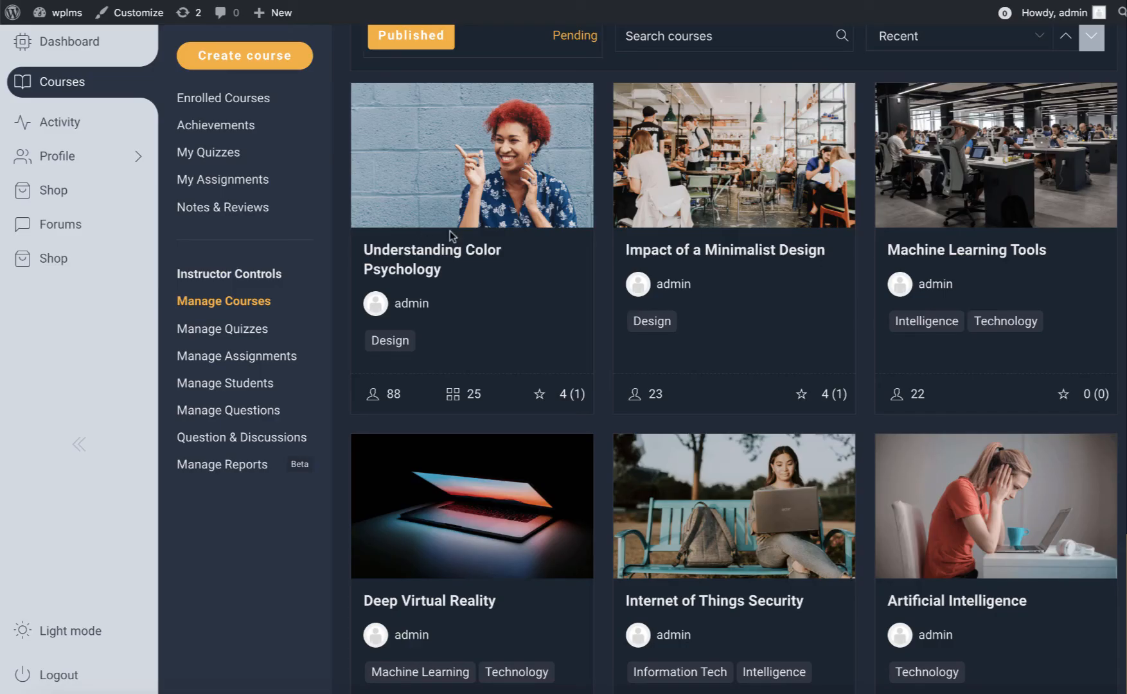
Open the Deep Virtual Reality course for editing and go to its Set Curriculum stage
{"action": "scroll", "coordinate": [479, 303], "scroll_direction": "down", "scroll_amount": 4}
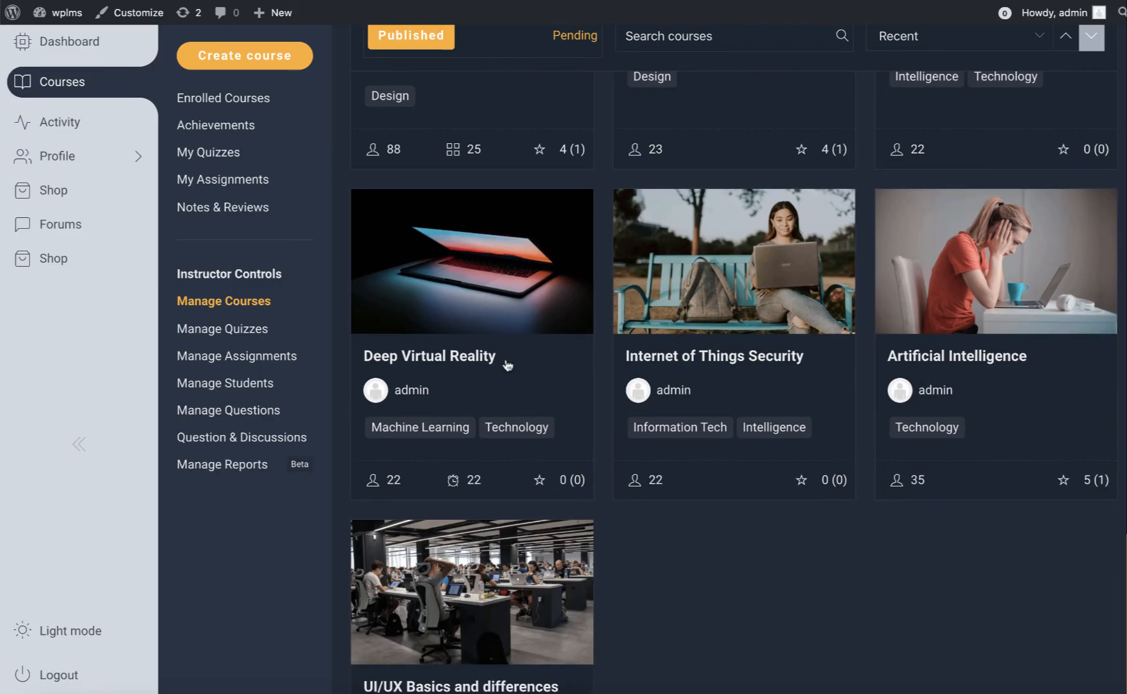
{"action": "left_click", "coordinate": [487, 267]}
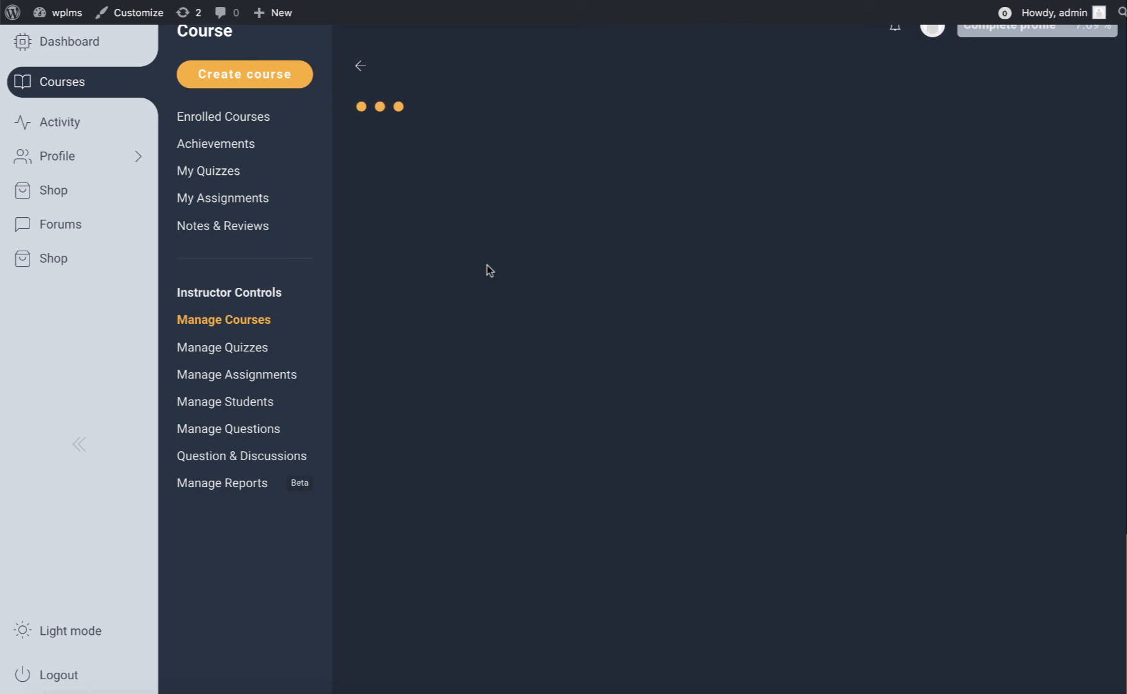
{"action": "scroll", "coordinate": [660, 314], "scroll_direction": "up", "scroll_amount": 10}
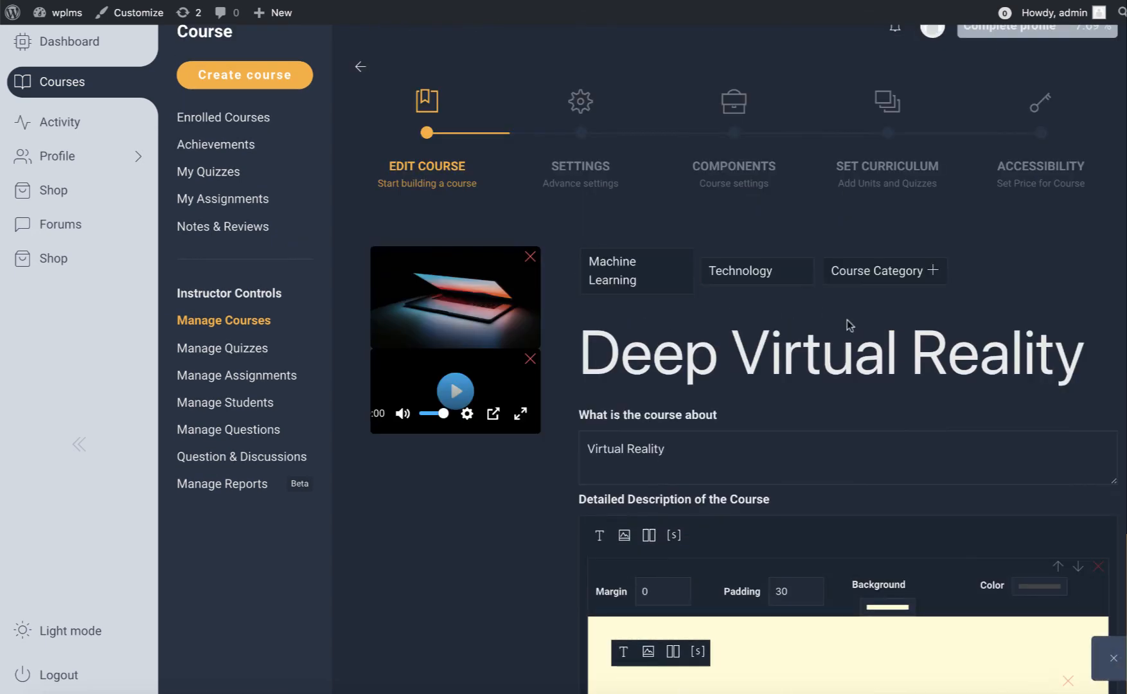
{"action": "left_click", "coordinate": [850, 140]}
{"action": "scroll", "coordinate": [632, 302], "scroll_direction": "down", "scroll_amount": 5}
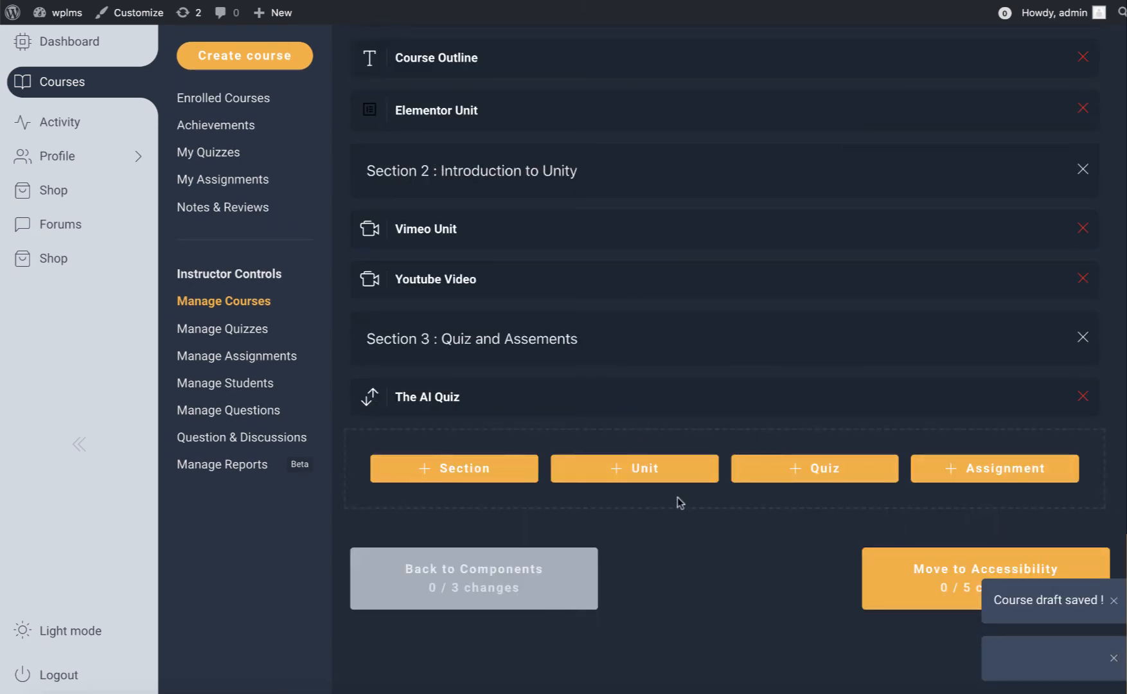
{"action": "left_click", "coordinate": [961, 480]}
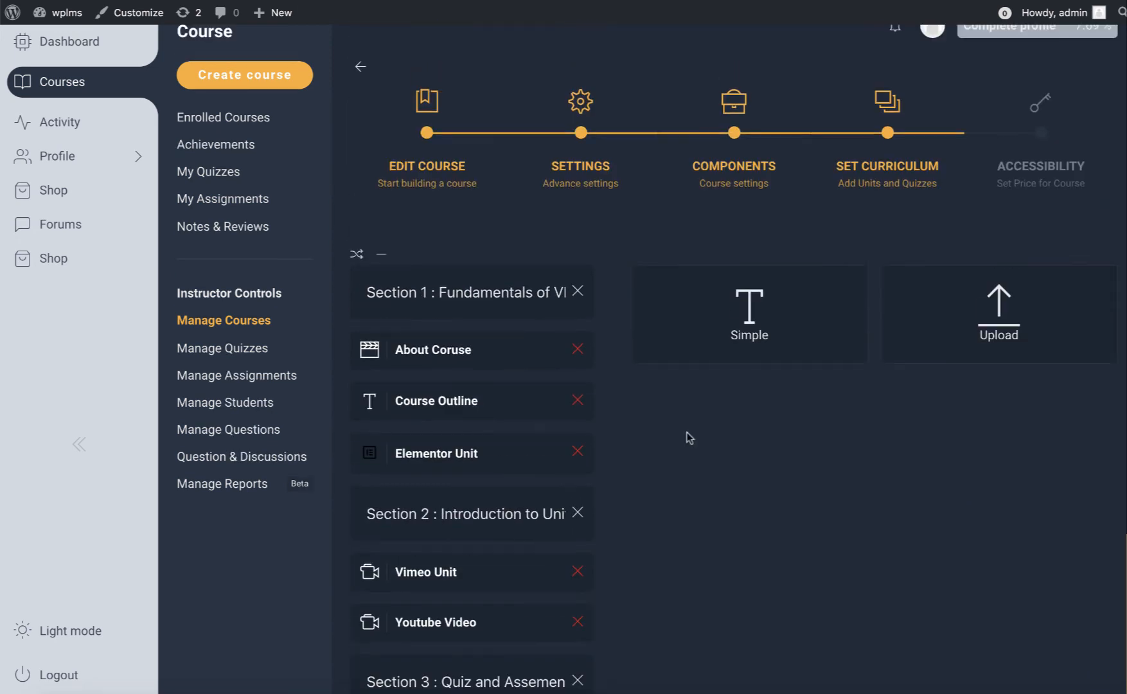
{"action": "left_click", "coordinate": [730, 326]}
{"action": "type", "text": "S"}
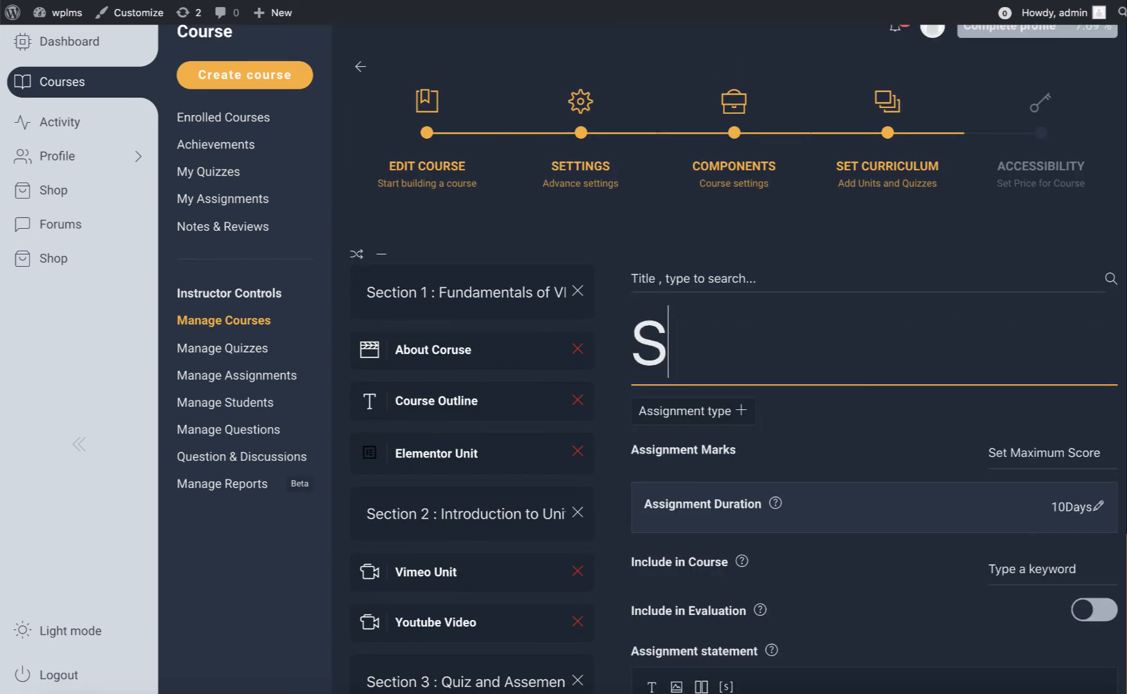
{"action": "type", "text": "impl"}
{"action": "scroll", "coordinate": [733, 360], "scroll_direction": "down", "scroll_amount": 7}
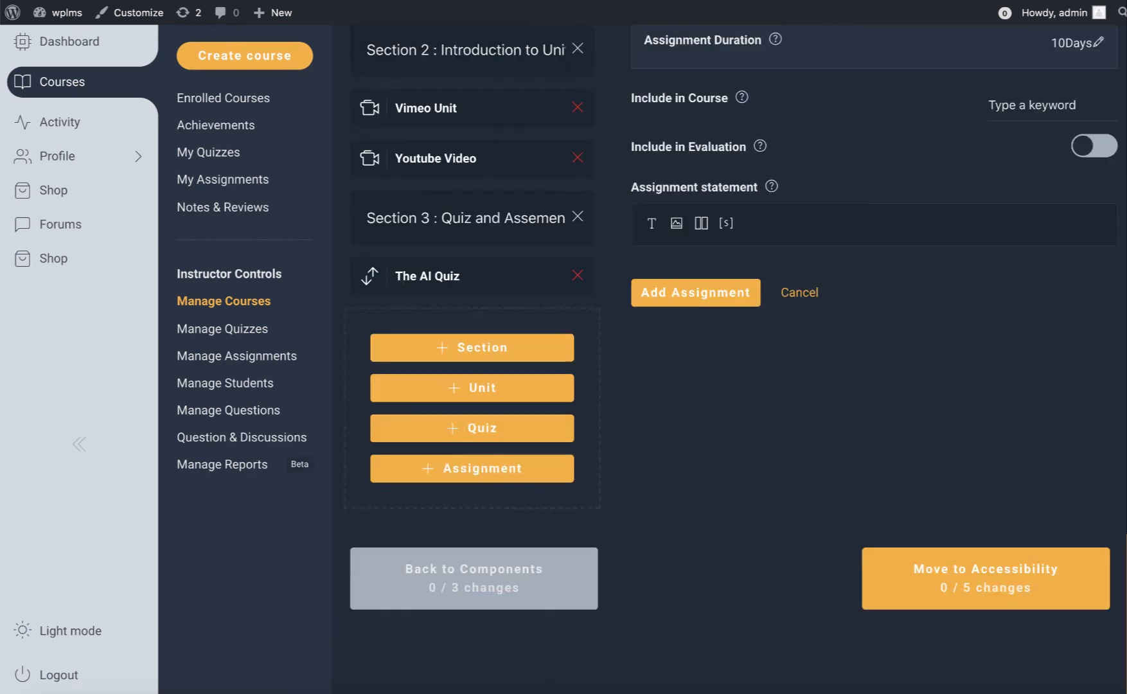
{"action": "left_click", "coordinate": [800, 293]}
Start an upload assignment titled "Simple Upload" with type Upload, 10 marks and a 1-day duration, and include it in evaluation
{"action": "scroll", "coordinate": [798, 292], "scroll_direction": "up", "scroll_amount": 2}
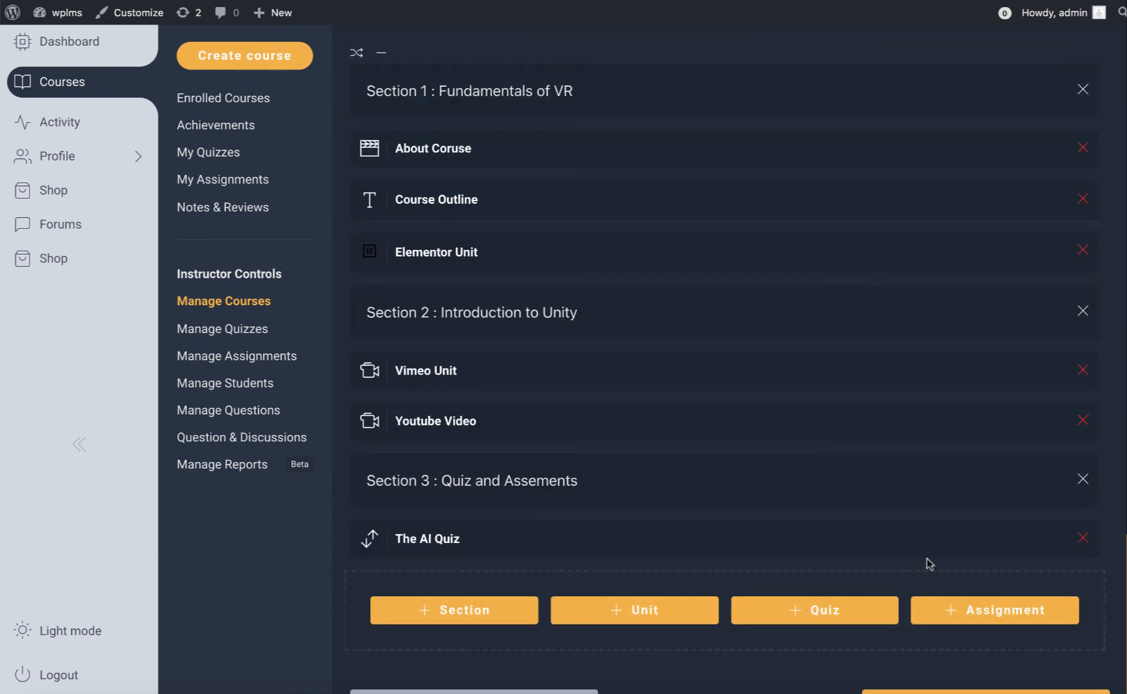
{"action": "left_click", "coordinate": [1002, 106]}
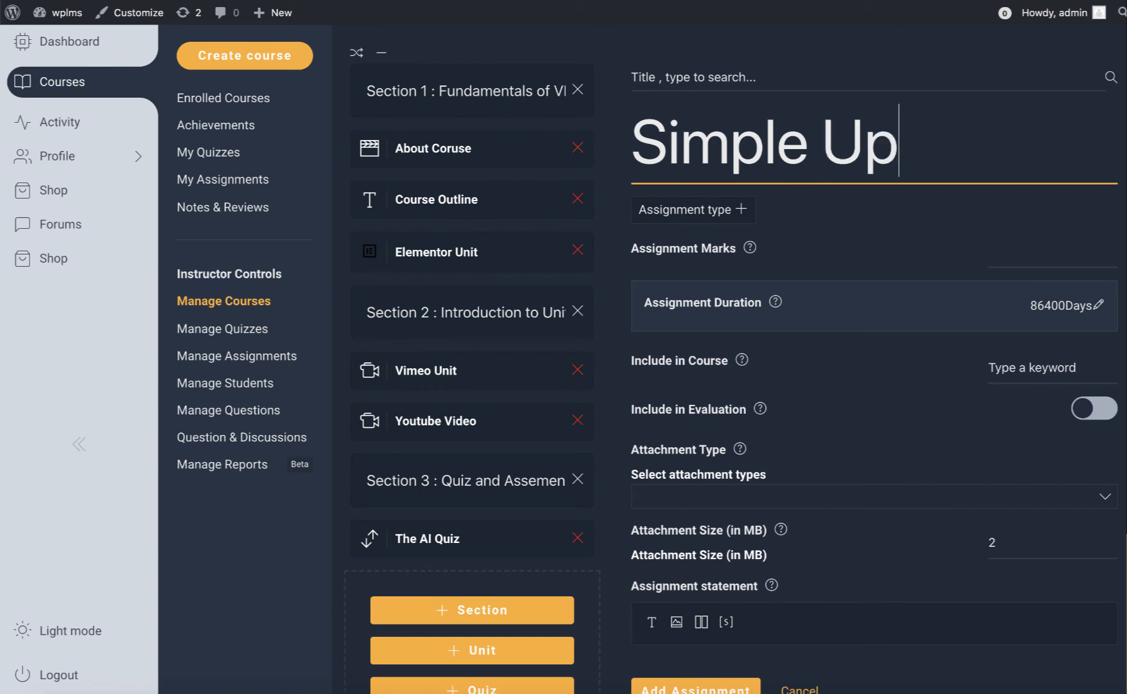
{"action": "left_click", "coordinate": [1102, 348]}
{"action": "scroll", "coordinate": [844, 325], "scroll_direction": "down", "scroll_amount": 2}
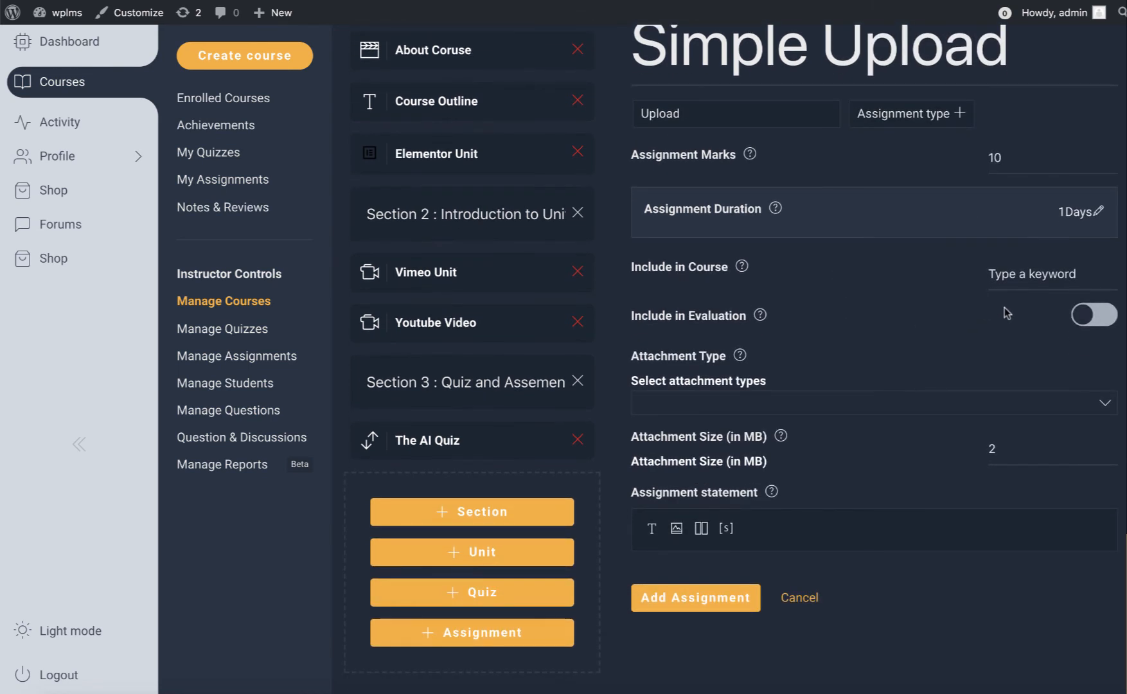
{"action": "left_click", "coordinate": [1094, 318]}
Allow JPG, GIF and PDF as the attachment types for the Simple Upload assignment
{"action": "scroll", "coordinate": [1099, 319], "scroll_direction": "down", "scroll_amount": 2}
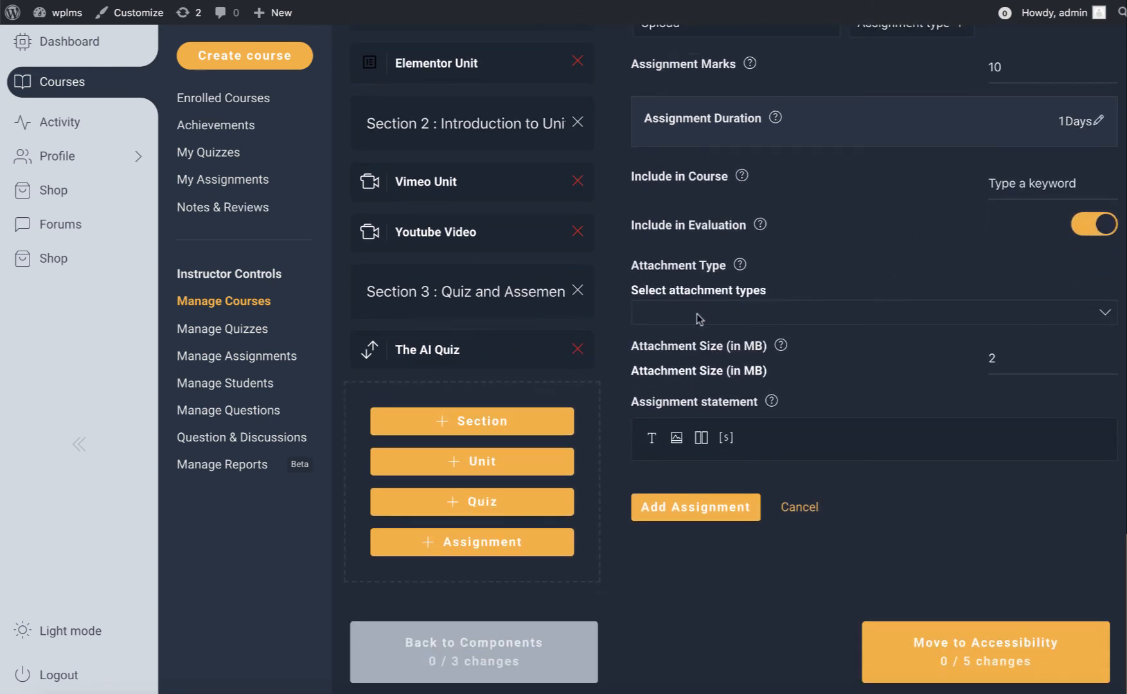
{"action": "left_click", "coordinate": [701, 319]}
{"action": "left_click", "coordinate": [674, 328]}
{"action": "left_click", "coordinate": [711, 324]}
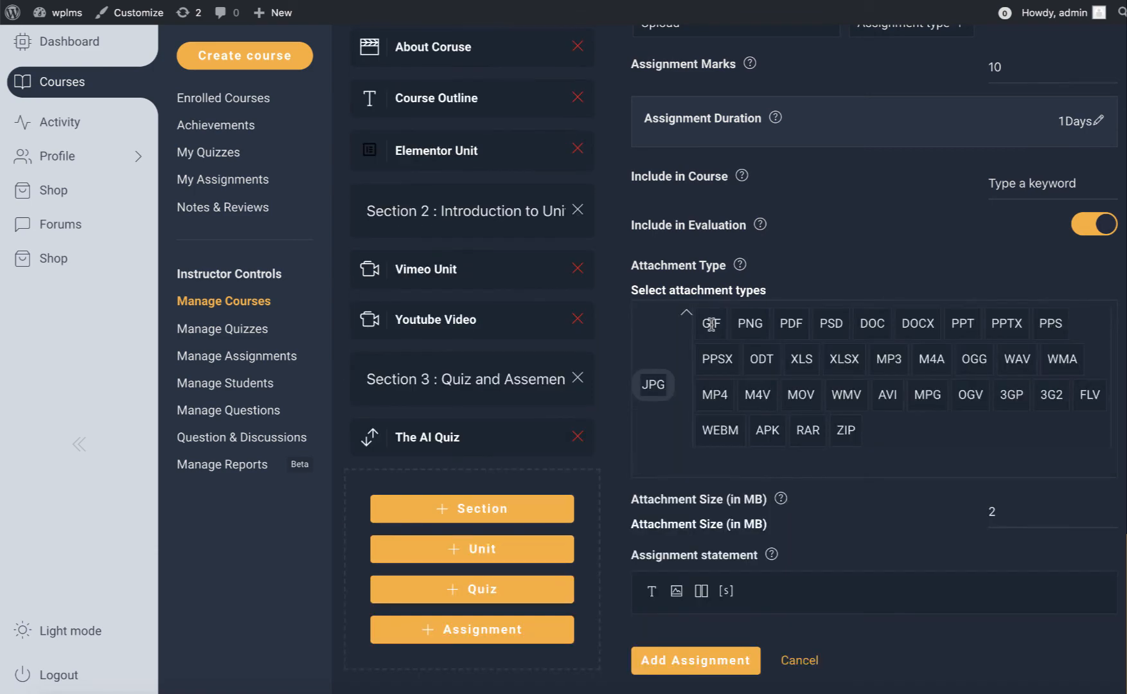
{"action": "left_click", "coordinate": [717, 324]}
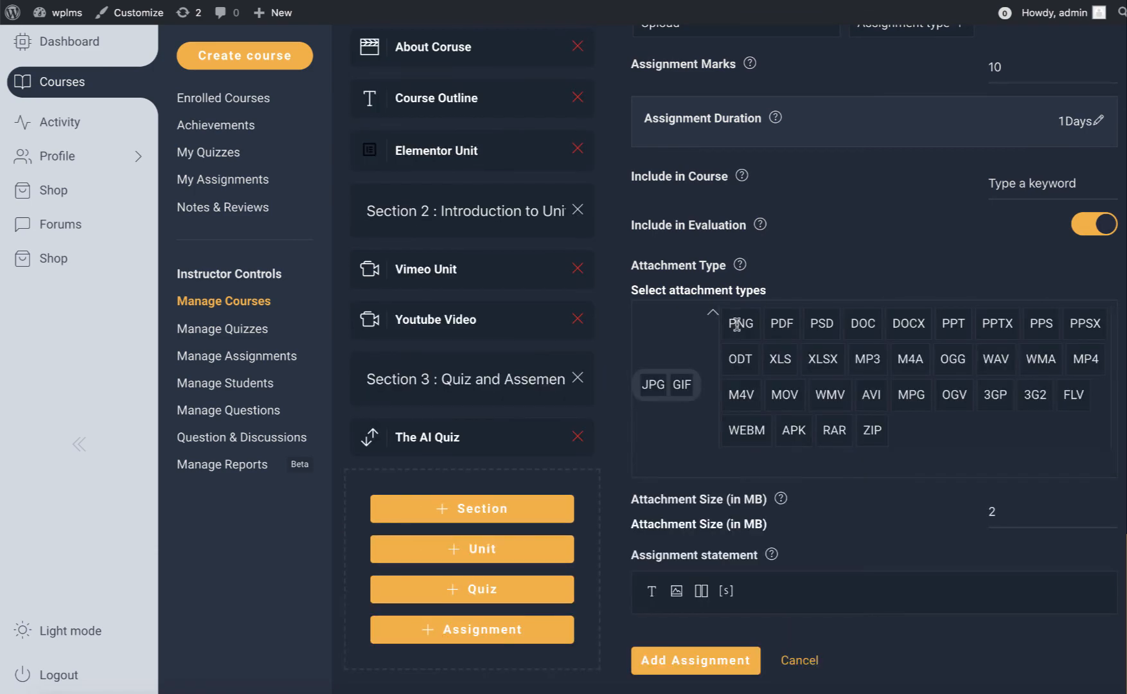
{"action": "left_click", "coordinate": [780, 324]}
{"action": "scroll", "coordinate": [801, 392], "scroll_direction": "down", "scroll_amount": 1}
Add the assignment statement "This is the statement." and add the assignment to the curriculum
{"action": "left_click", "coordinate": [654, 383]}
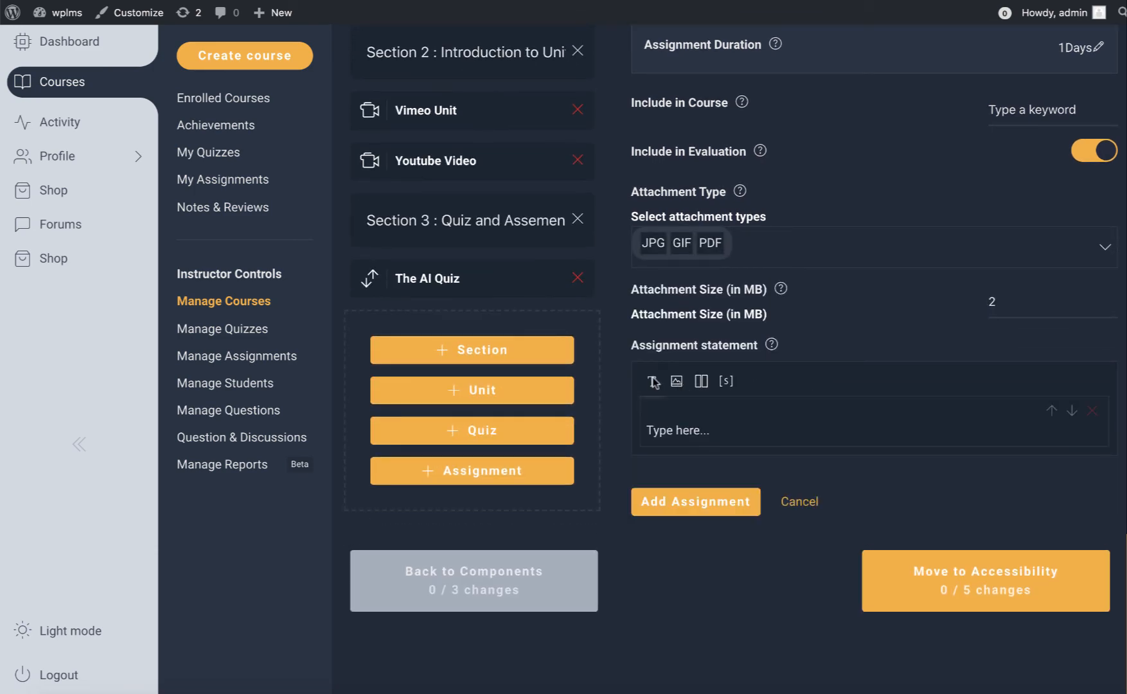
{"action": "type", "text": "This is the"}
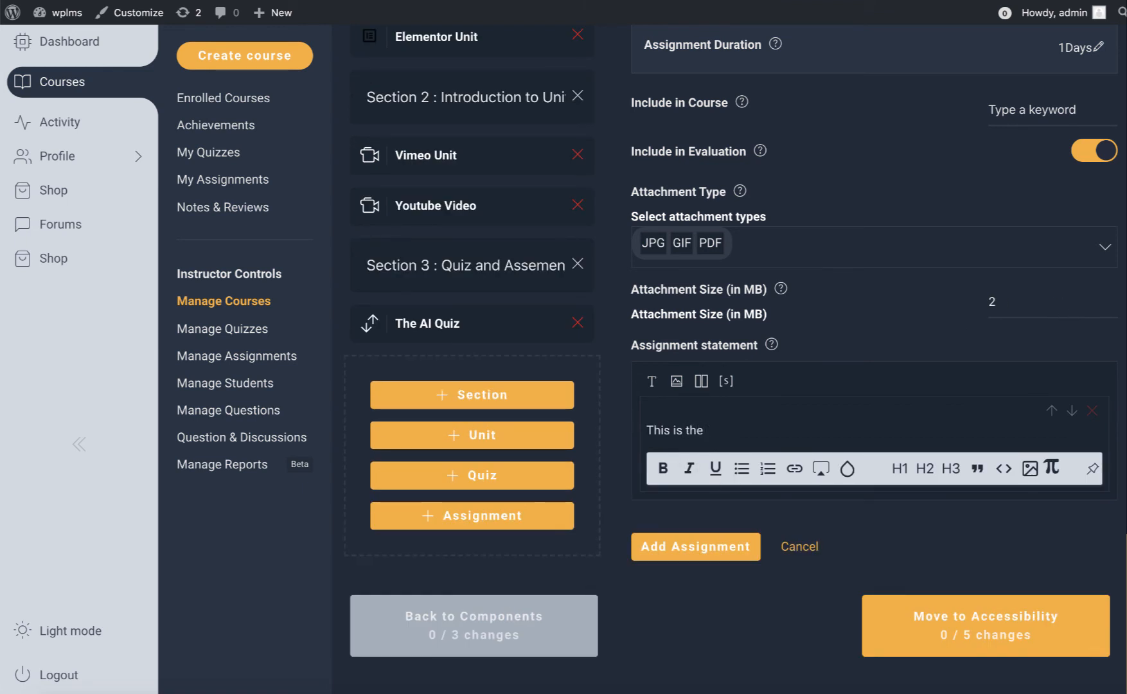
{"action": "type", "text": " statement."}
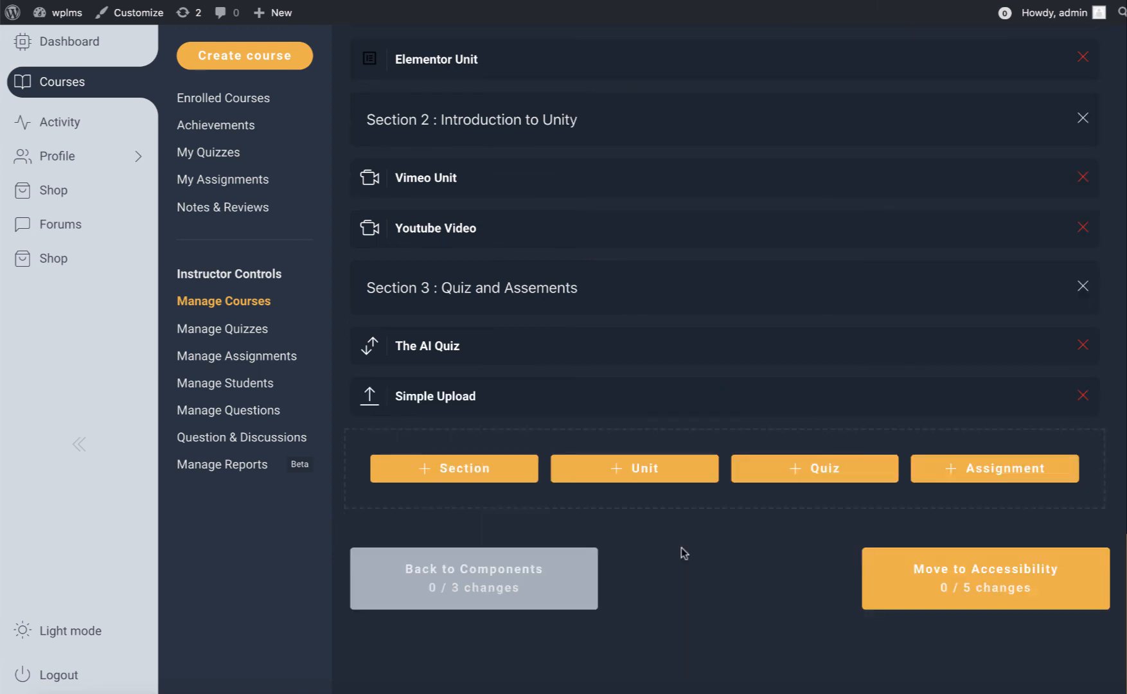
Open the About Coruse unit in Section 1 for editing
{"action": "scroll", "coordinate": [400, 398], "scroll_direction": "up", "scroll_amount": 4}
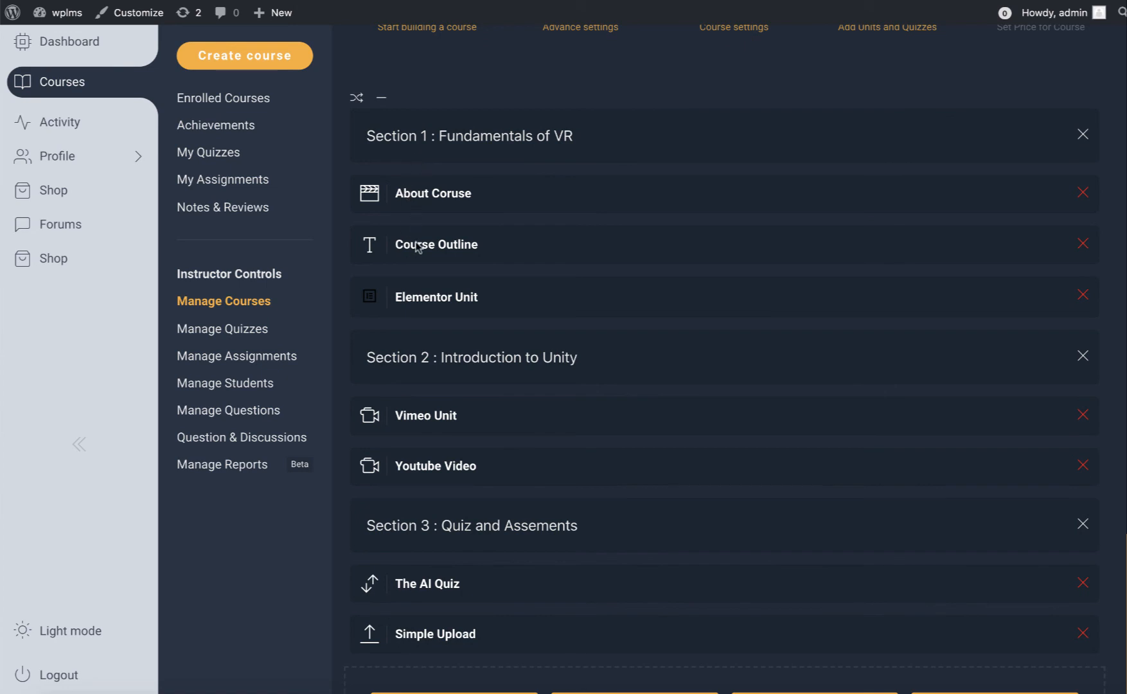
{"action": "left_click", "coordinate": [424, 202]}
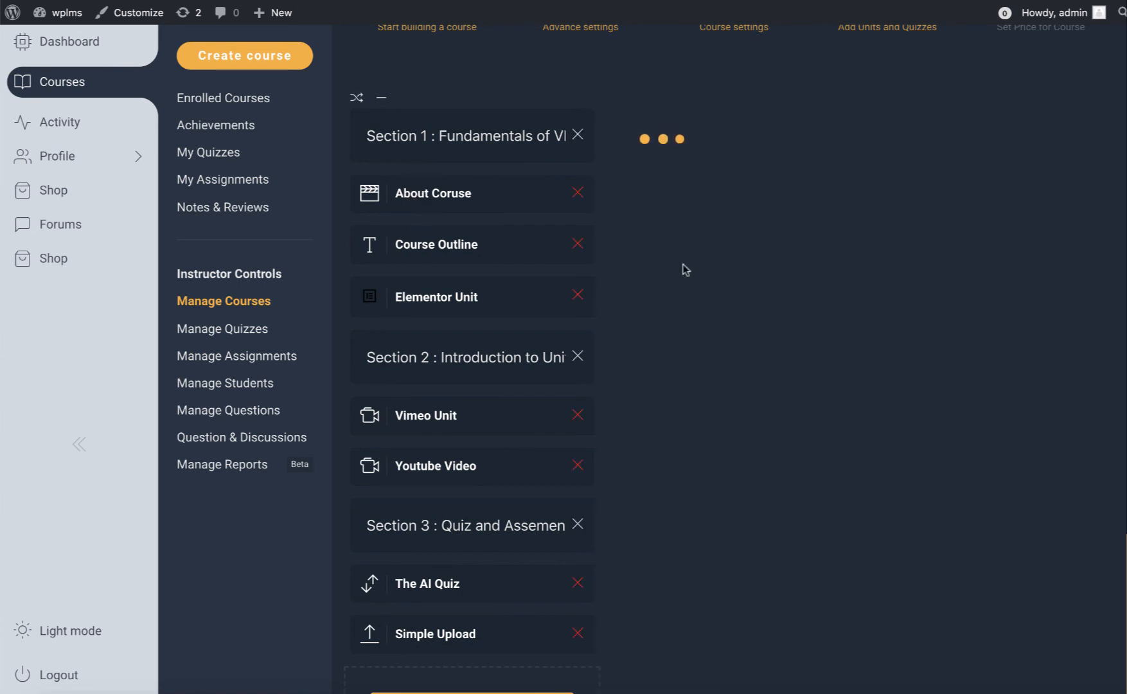
{"action": "left_click", "coordinate": [1086, 121]}
Attach the Big_Buck_B... video from S3 to the About Coruse unit with a duration of 5 minutes
{"action": "scroll", "coordinate": [822, 226], "scroll_direction": "down", "scroll_amount": 5}
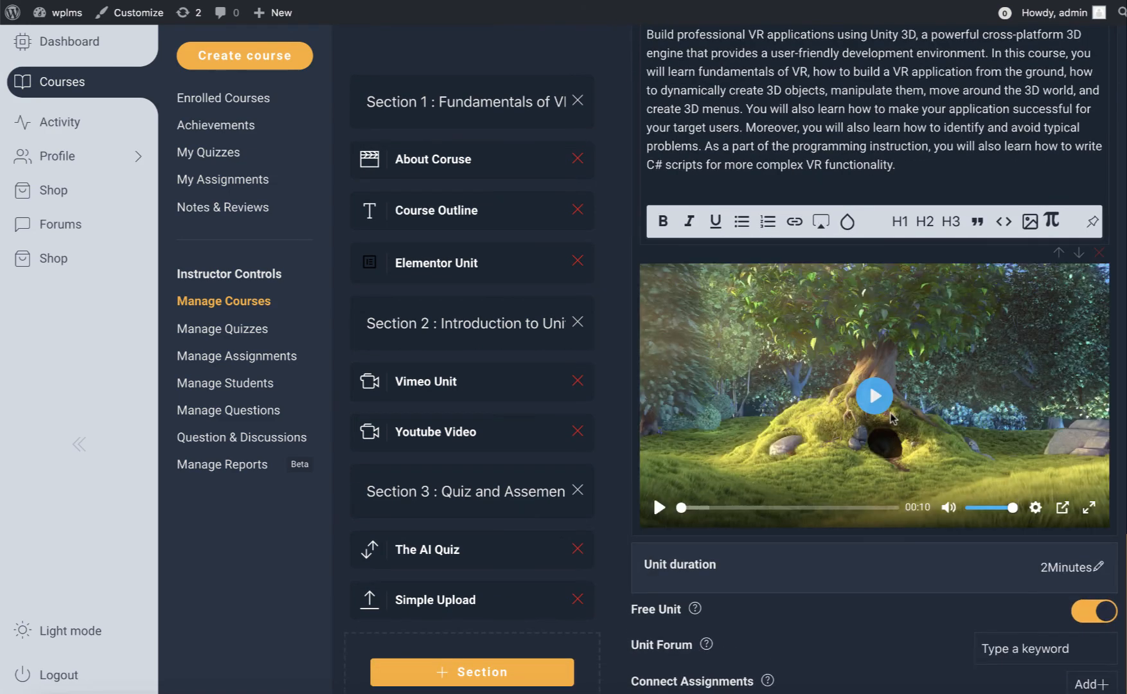
{"action": "scroll", "coordinate": [889, 416], "scroll_direction": "down", "scroll_amount": 6}
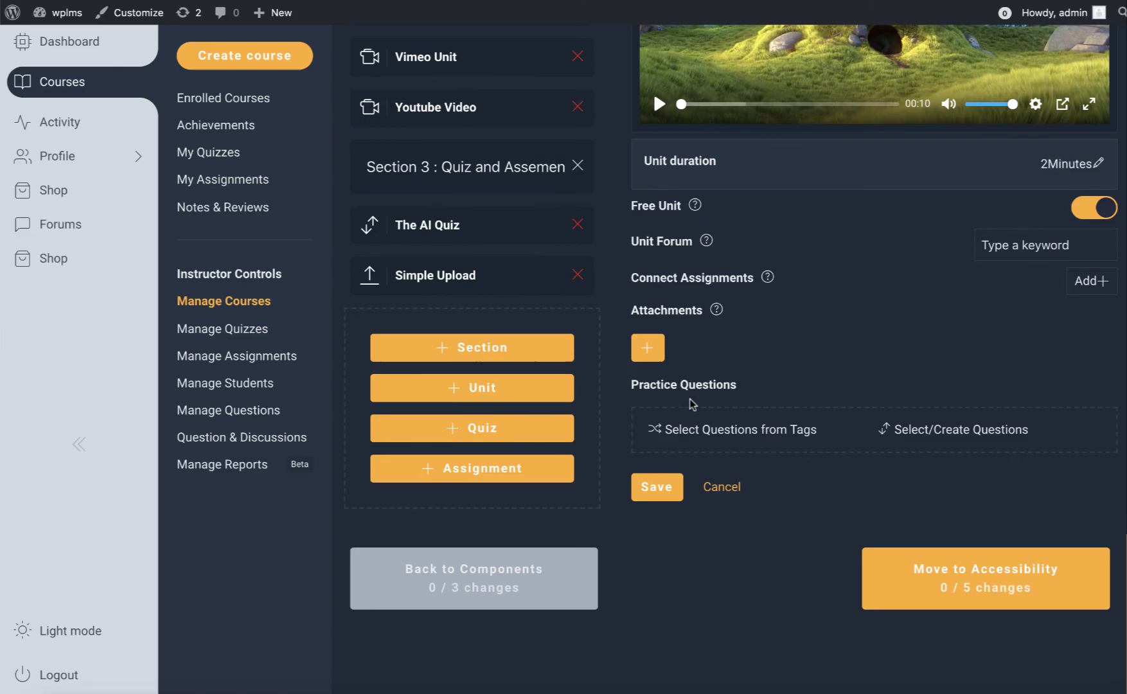
{"action": "left_click", "coordinate": [648, 348]}
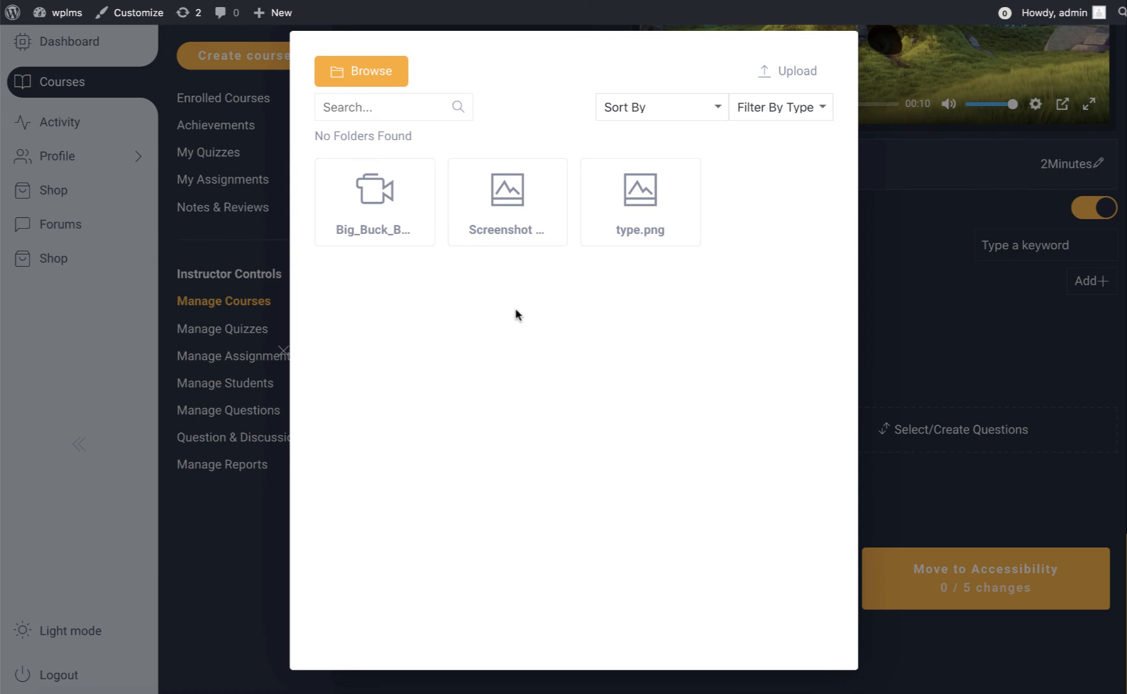
{"action": "left_click", "coordinate": [363, 190]}
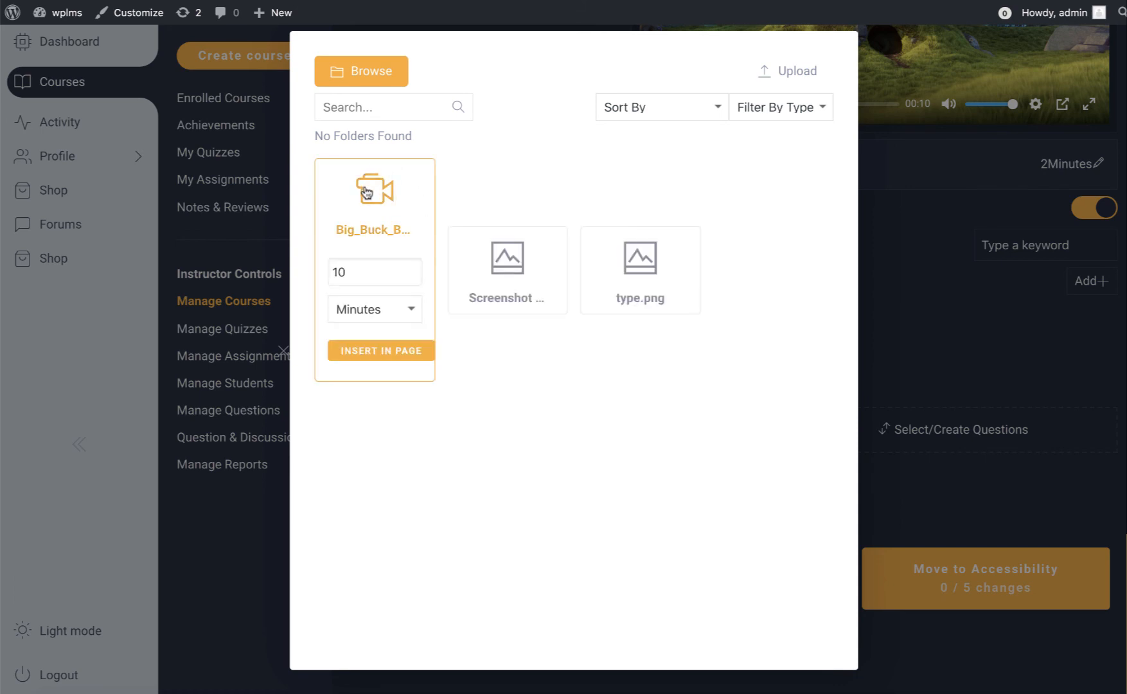
{"action": "left_click", "coordinate": [345, 272]}
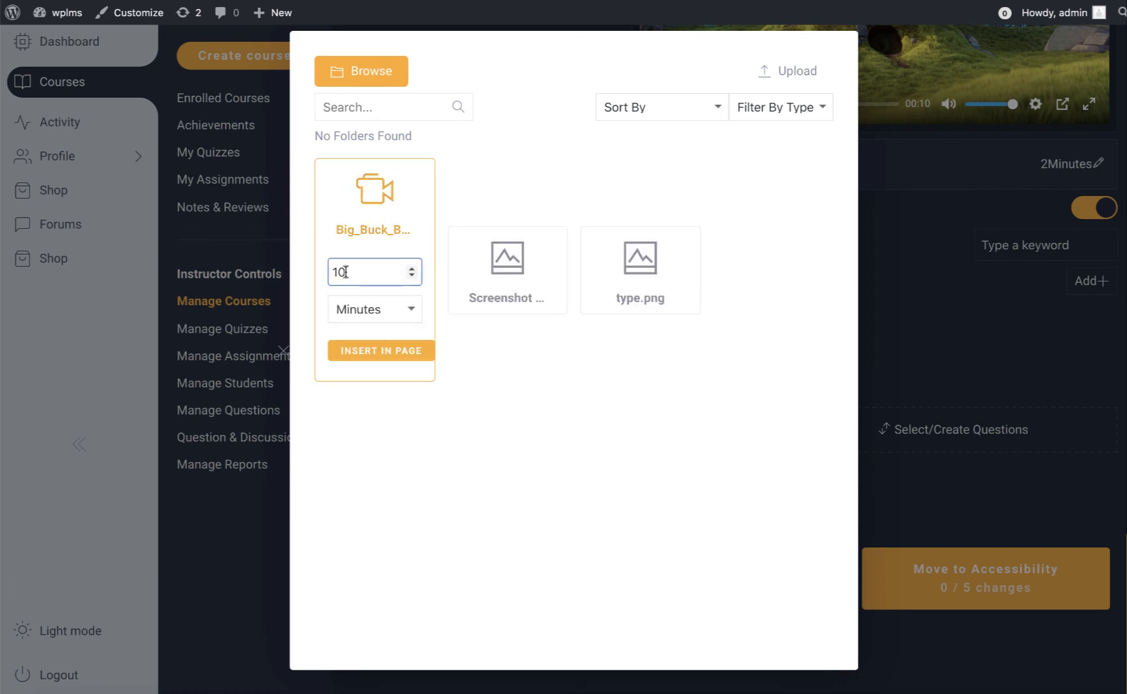
{"action": "type", "text": "5"}
{"action": "left_click", "coordinate": [368, 350]}
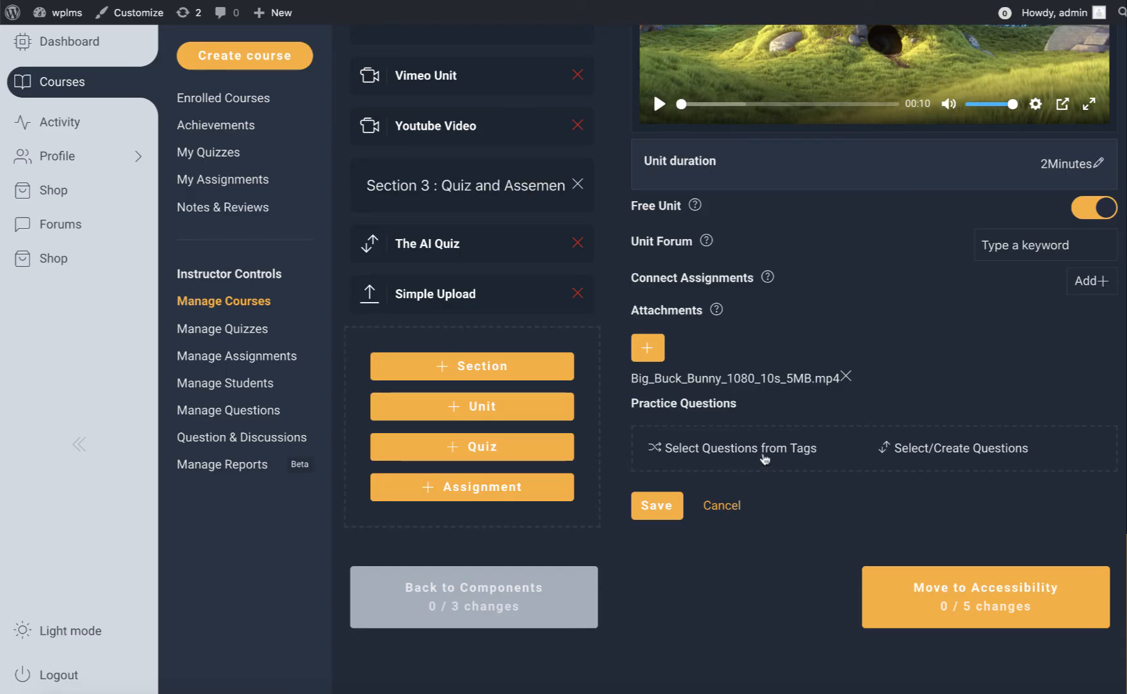
Save the About Coruse unit, advance to the accessibility stage and publish the Deep Virtual Reality course
{"action": "left_click", "coordinate": [661, 509]}
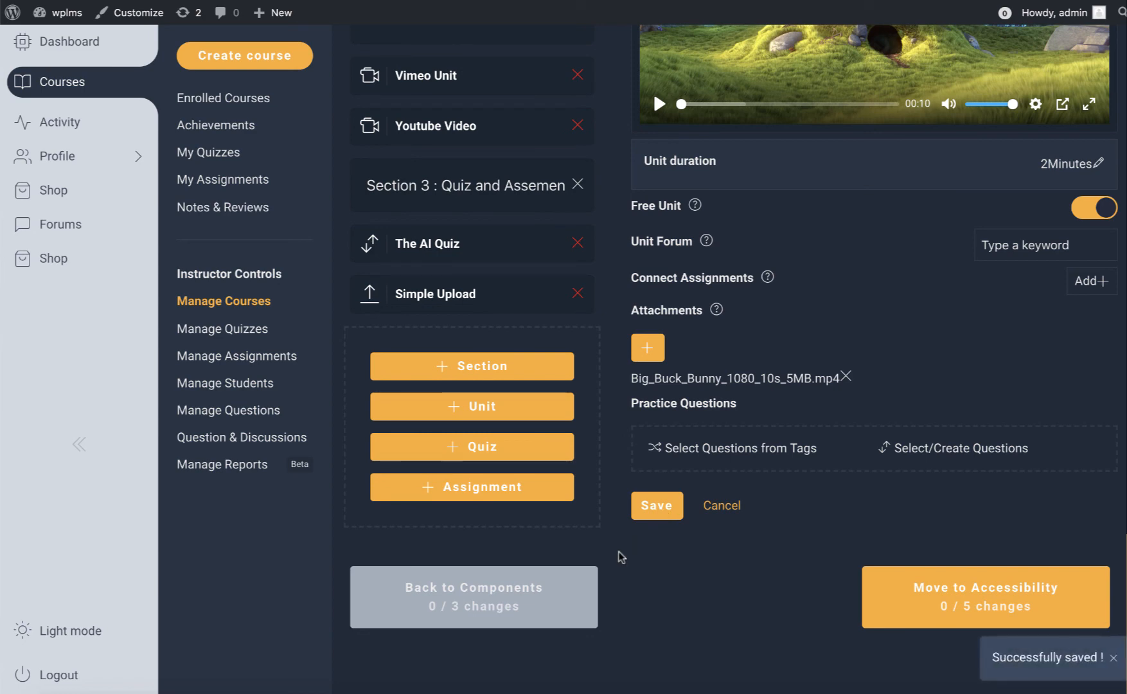
{"action": "left_click", "coordinate": [981, 590]}
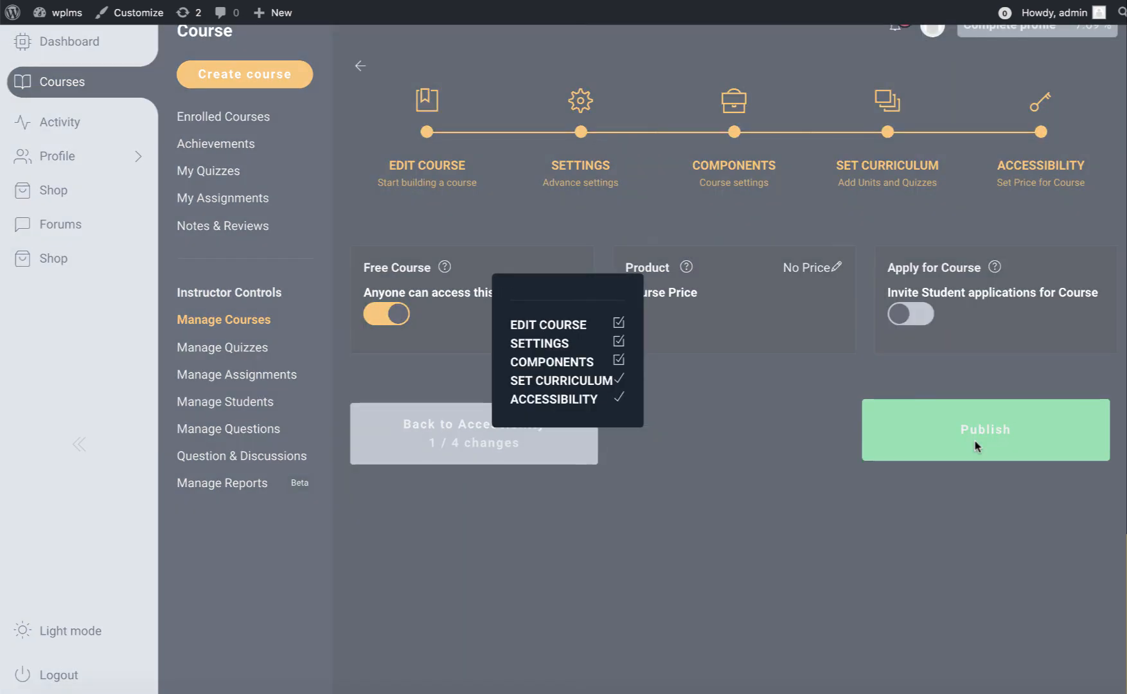
{"action": "left_click", "coordinate": [976, 445]}
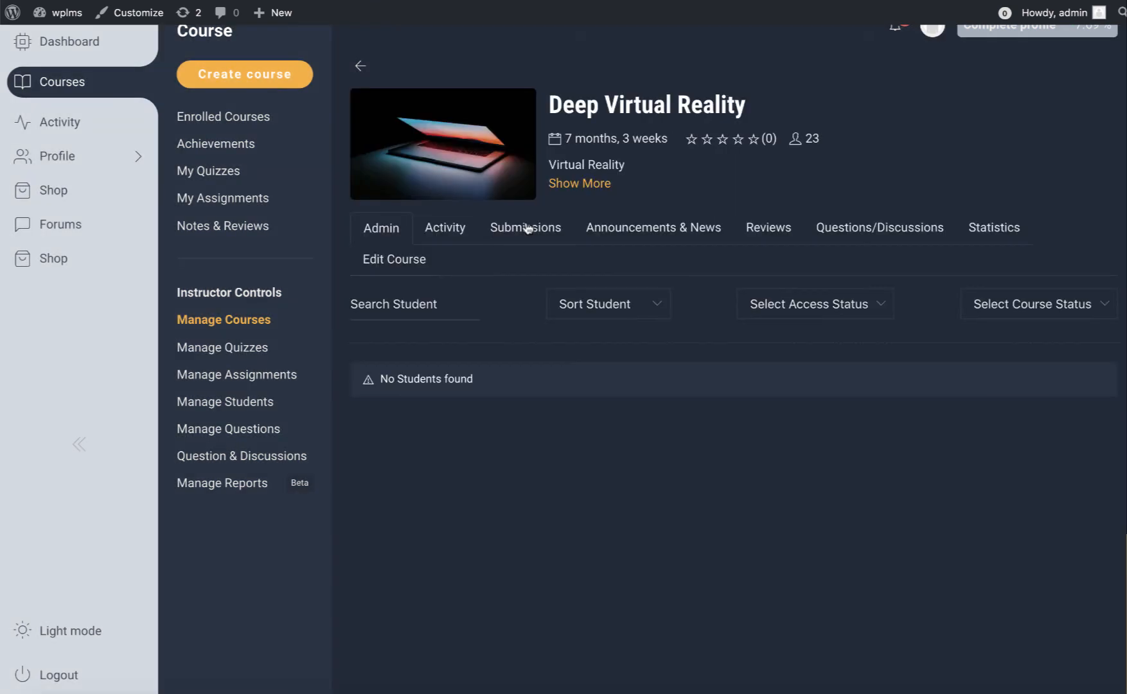
Open Deep Virtual Reality from the enrolled courses and continue it to view the About Coruse unit
{"action": "left_click", "coordinate": [243, 117]}
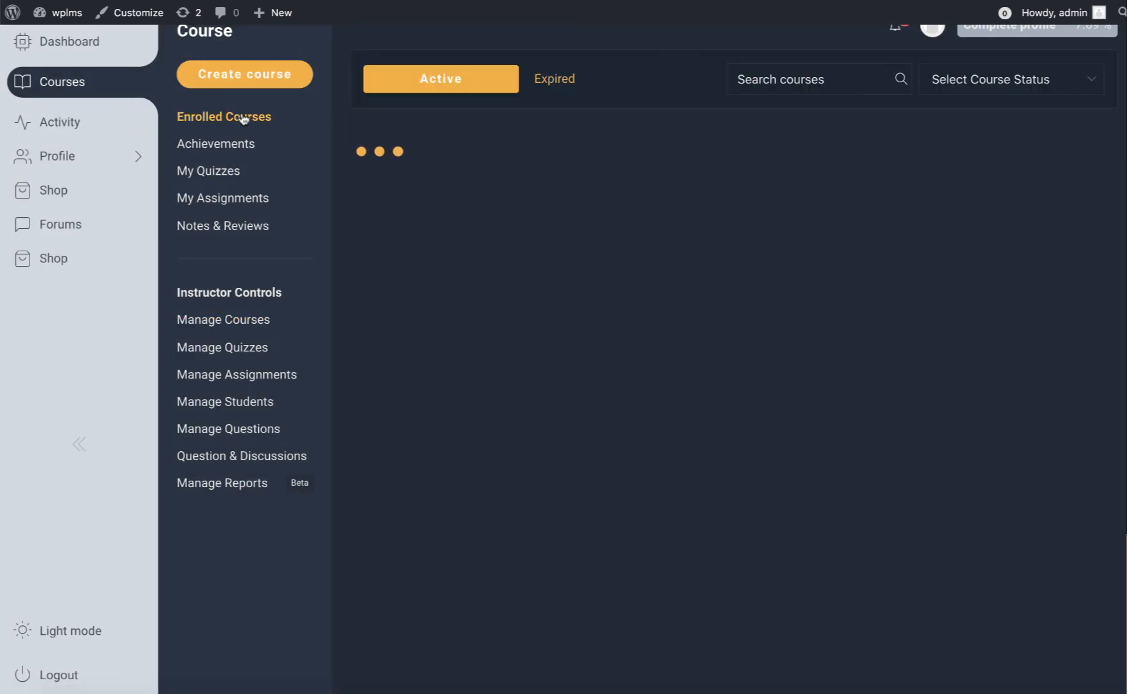
{"action": "left_click", "coordinate": [458, 374]}
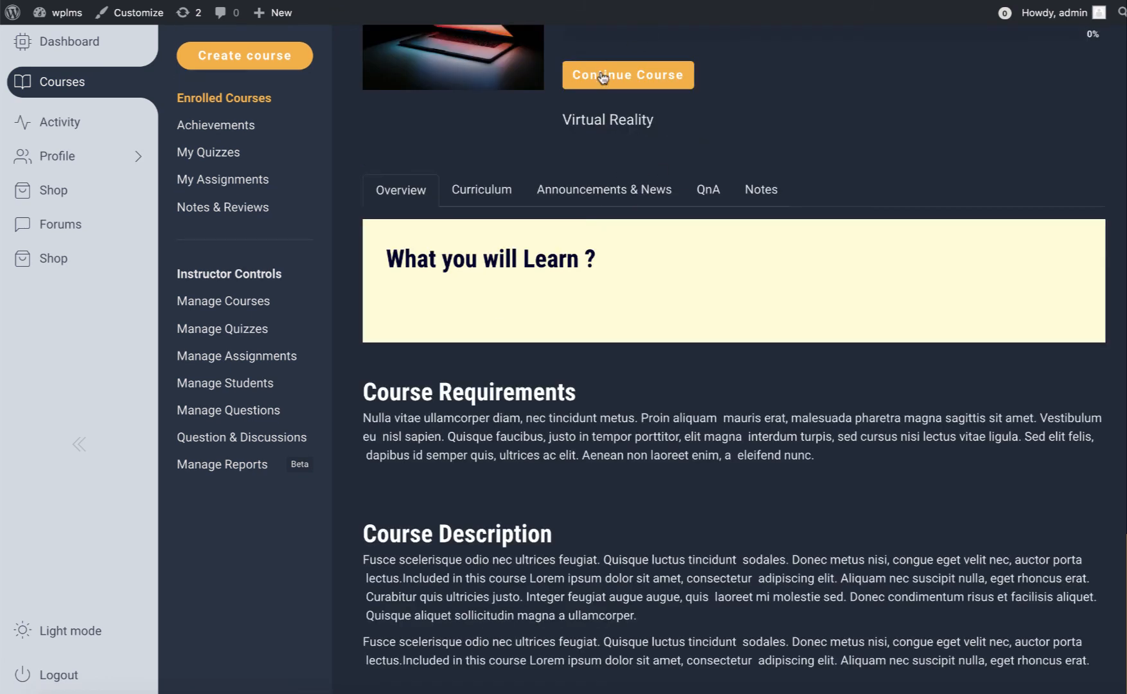
{"action": "left_click", "coordinate": [602, 76]}
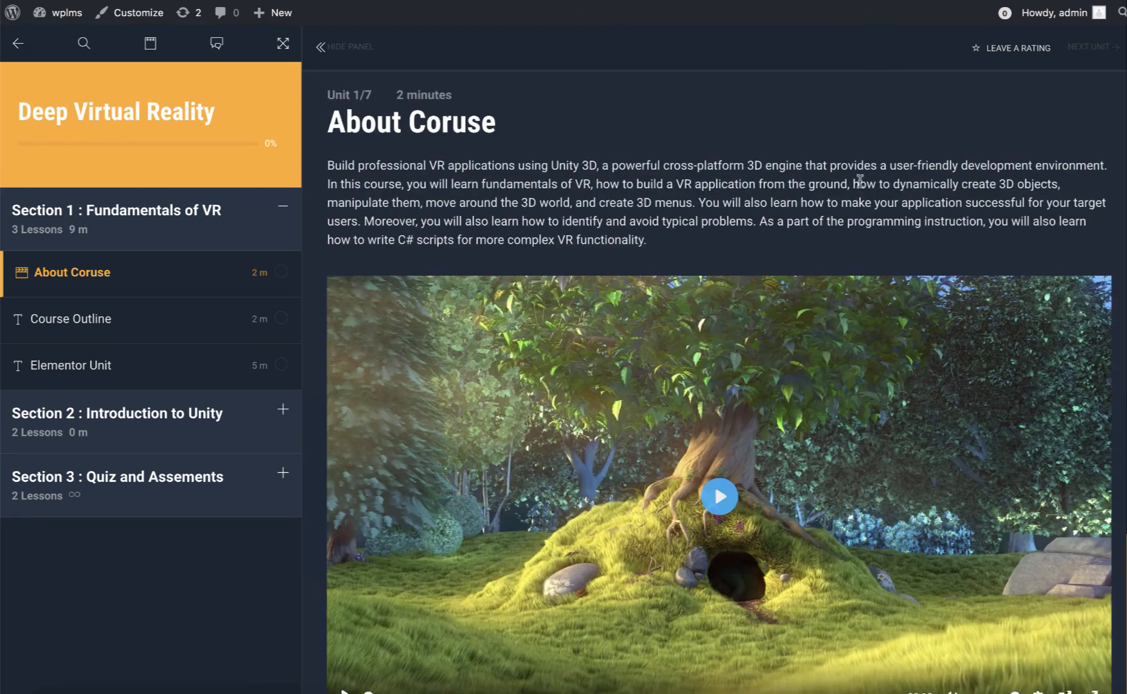
Review the About Coruse unit's video and attachment, and open the Simple Upload assignment in Section 3
{"action": "scroll", "coordinate": [780, 186], "scroll_direction": "down", "scroll_amount": 4}
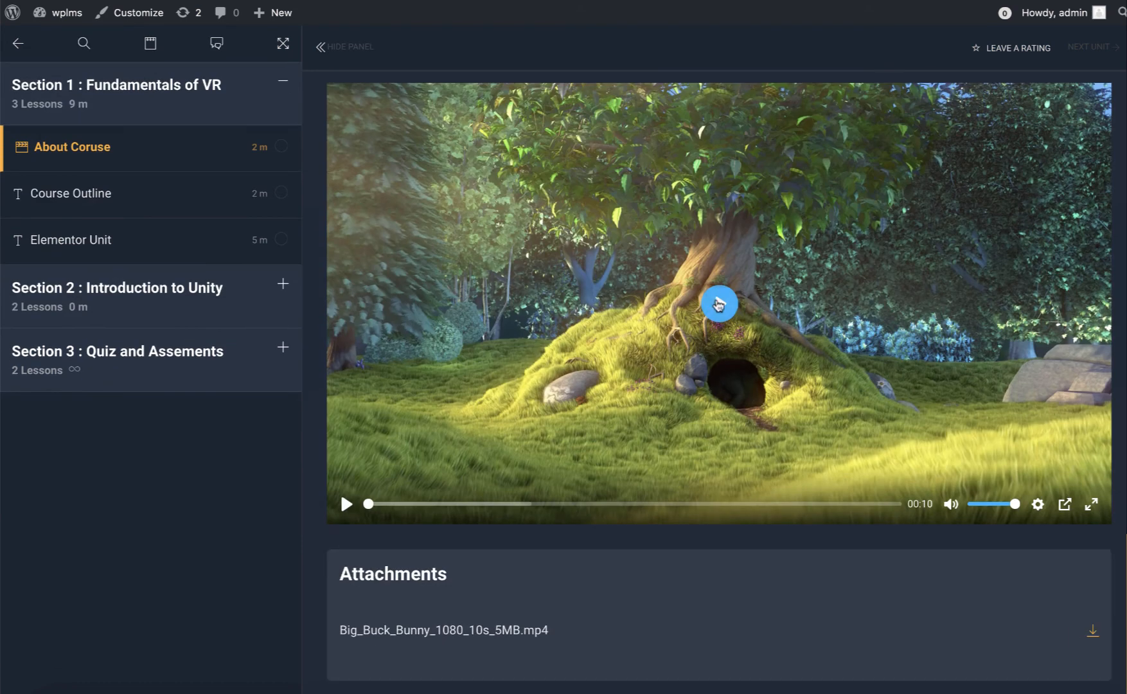
{"action": "scroll", "coordinate": [719, 304], "scroll_direction": "down", "scroll_amount": 1}
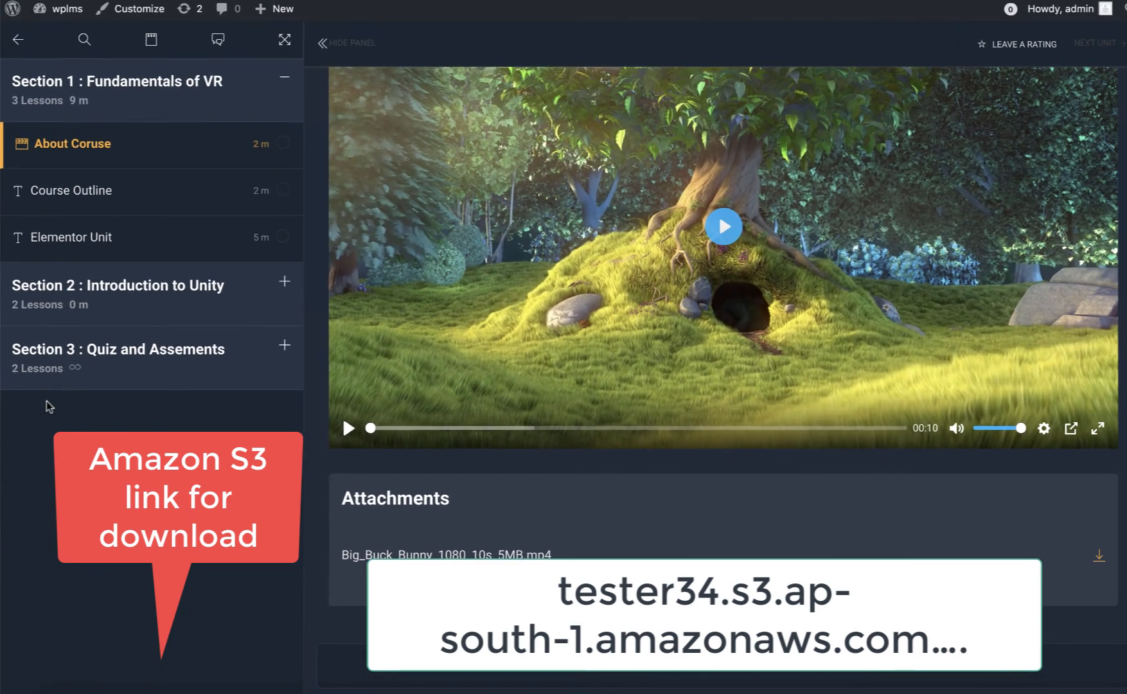
{"action": "left_click", "coordinate": [118, 141]}
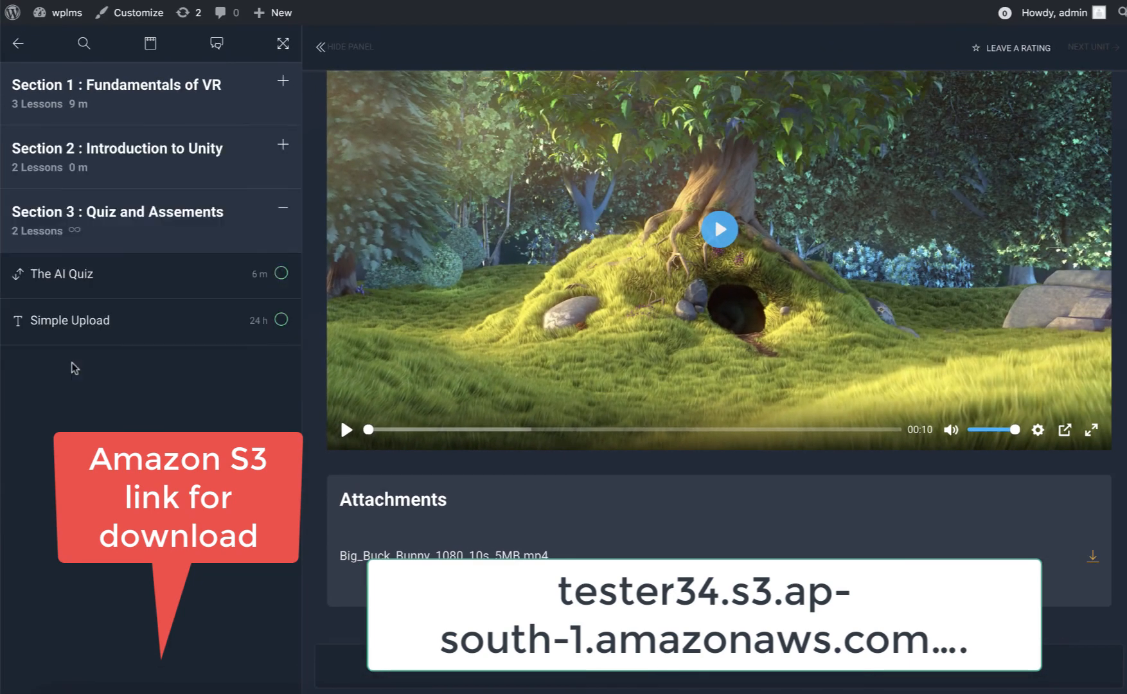
{"action": "left_click", "coordinate": [153, 310]}
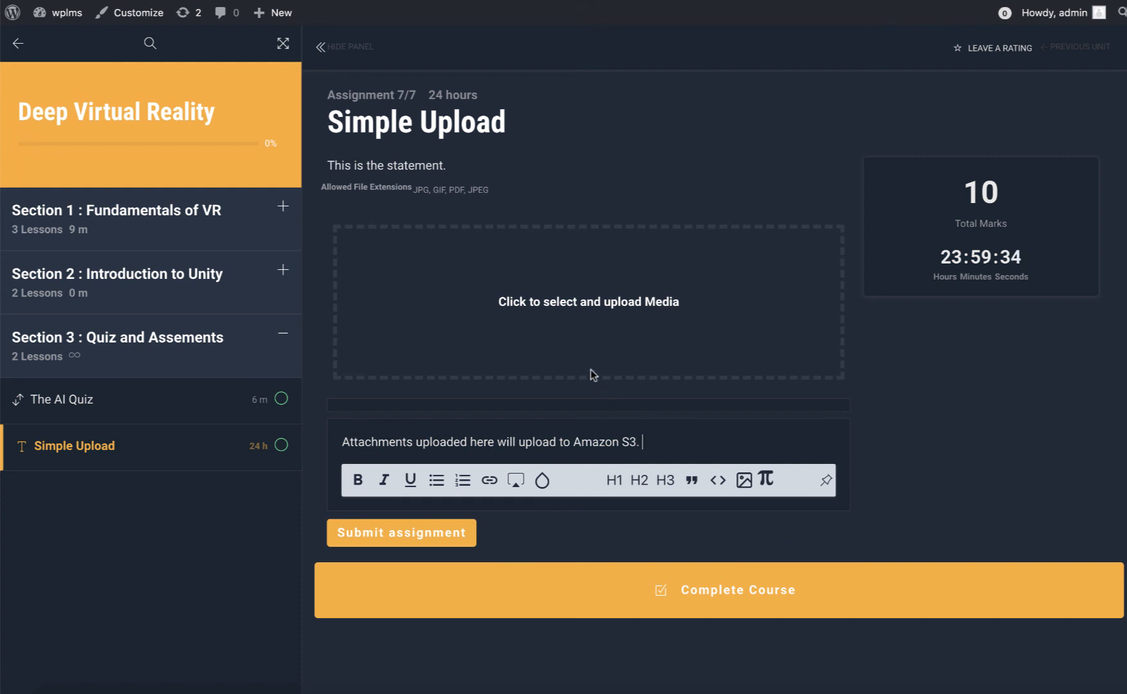
Try to upload Big_Buck_Bunny_1080_10s_5MB.mp4 and the file named type to the Simple Upload assignment
{"action": "left_click", "coordinate": [574, 310]}
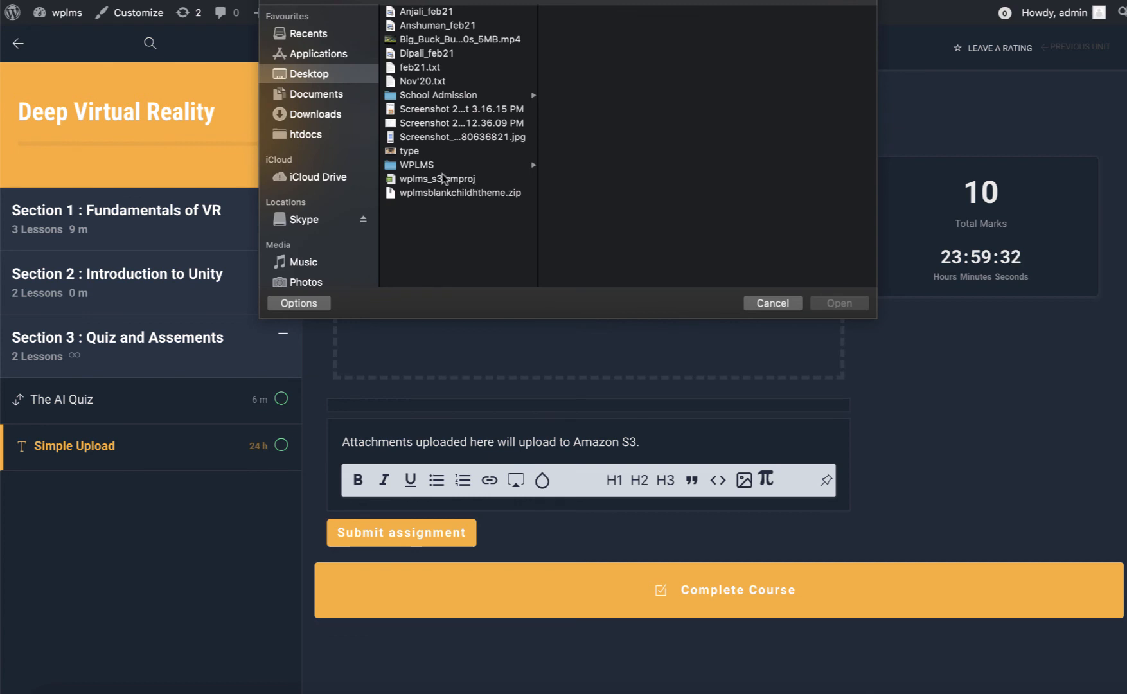
{"action": "left_click", "coordinate": [443, 40]}
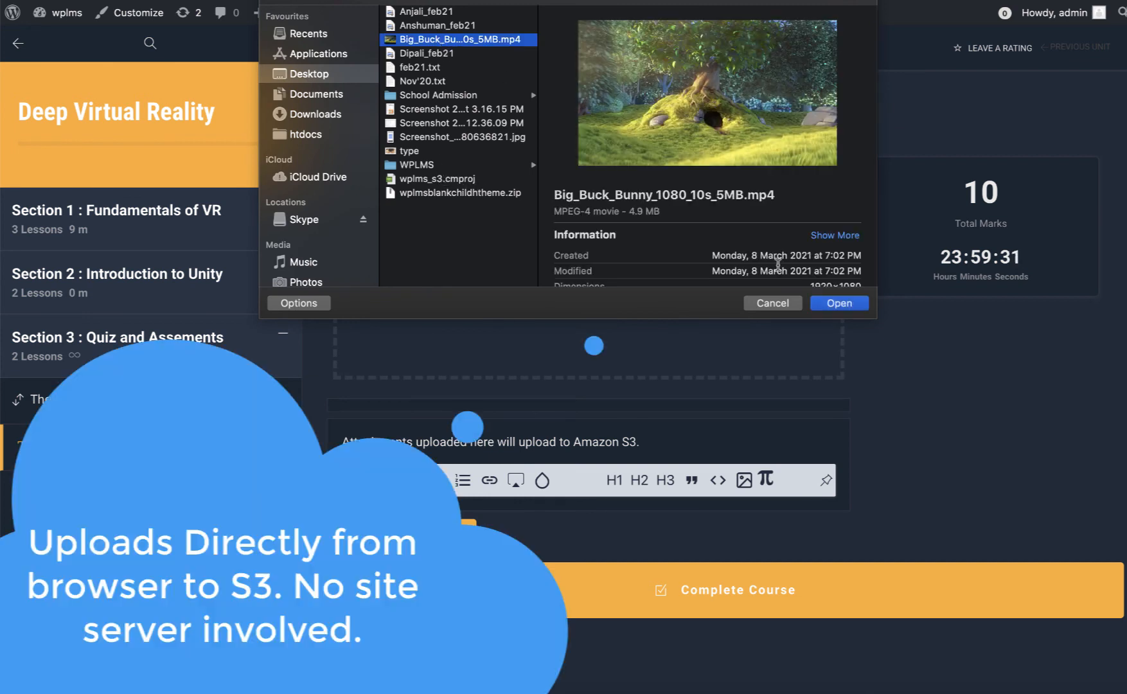
{"action": "left_click", "coordinate": [838, 303]}
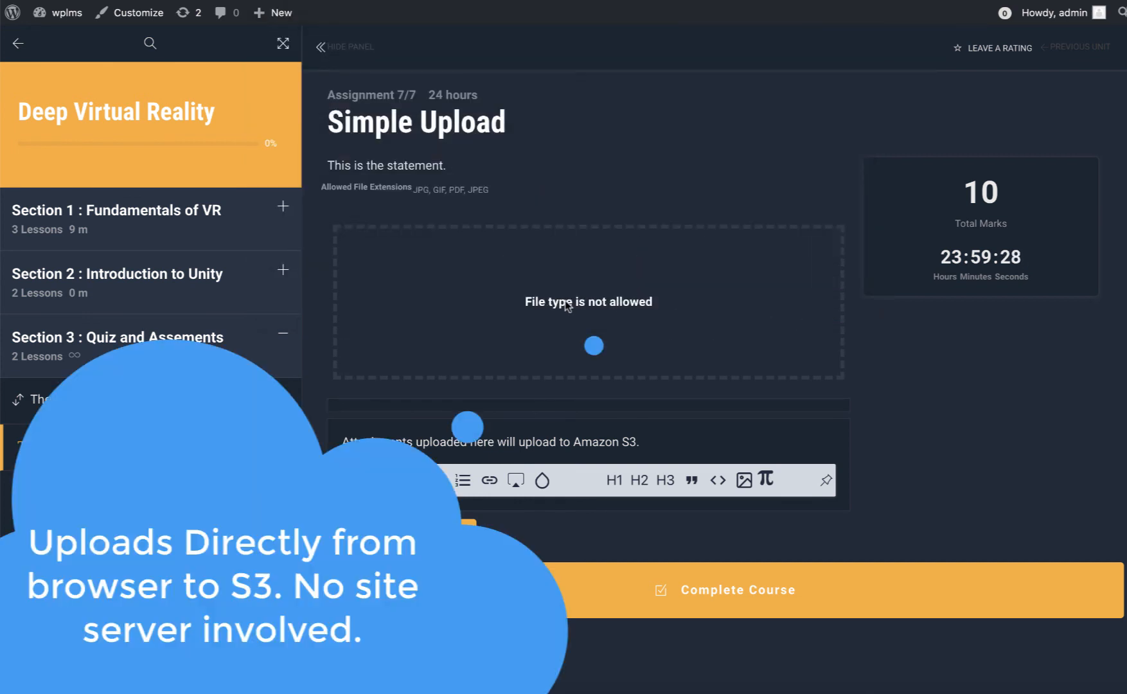
{"action": "left_click", "coordinate": [567, 306]}
{"action": "left_click", "coordinate": [417, 153]}
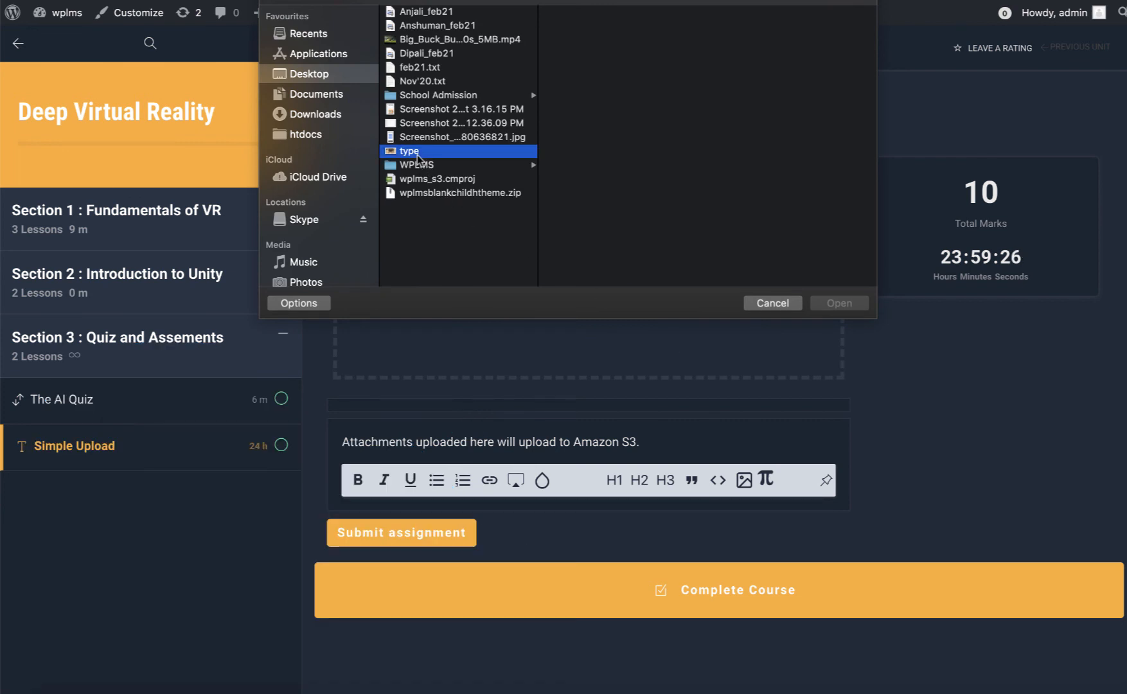
{"action": "left_click", "coordinate": [842, 305]}
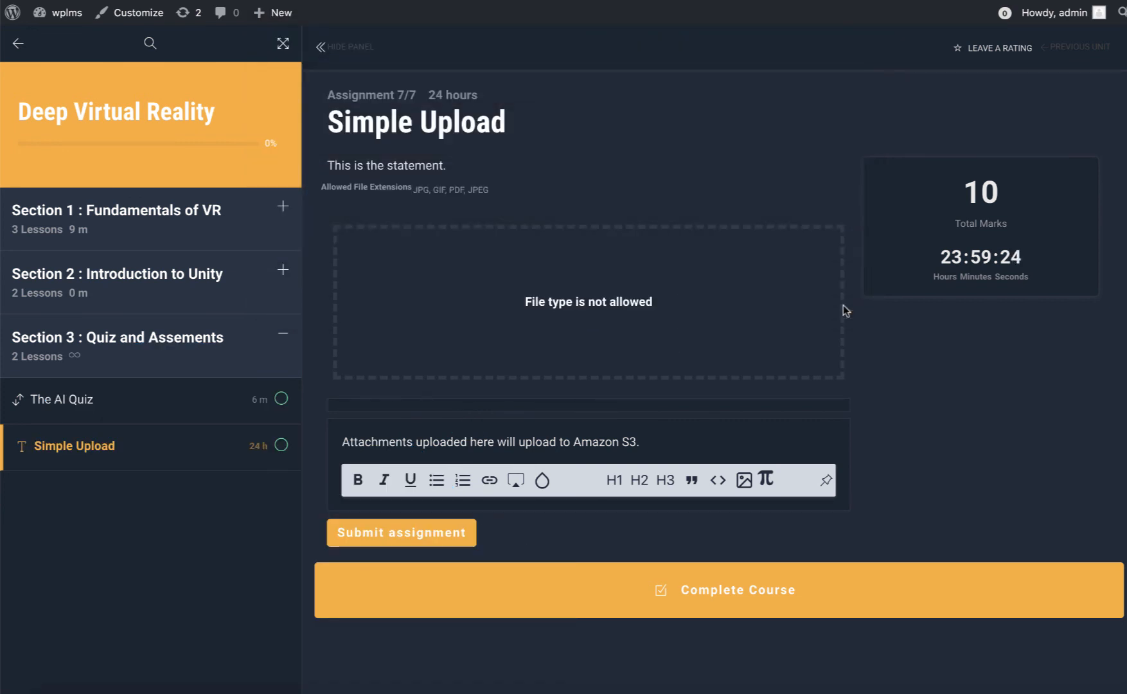
Upload sample_640×426.jpeg to the Simple Upload assignment and submit it
{"action": "left_click", "coordinate": [567, 275]}
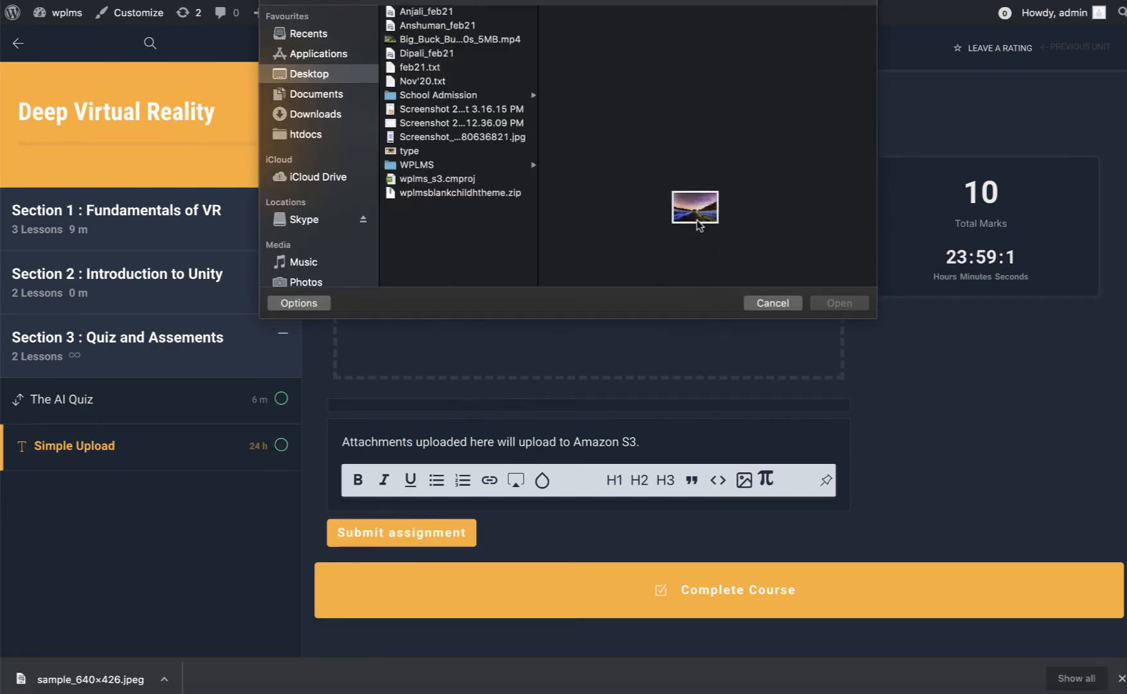
{"action": "left_click_drag", "start_coordinate": [699, 225], "coordinate": [702, 228]}
{"action": "left_click", "coordinate": [840, 302]}
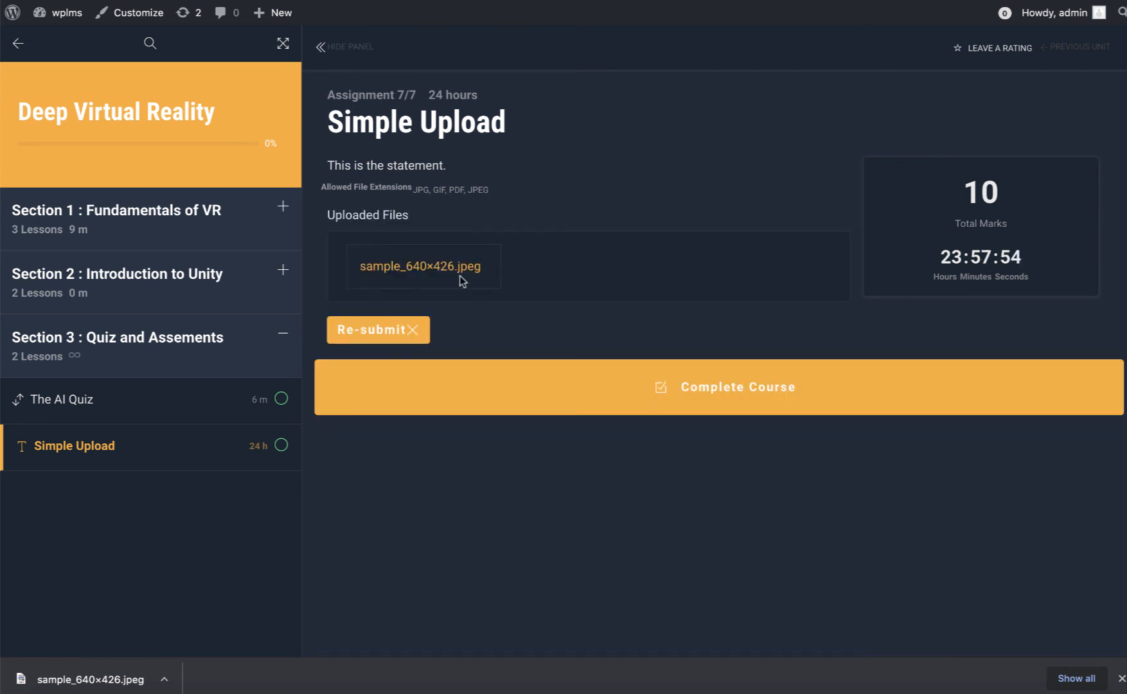
Reopen the Simple Upload assignment and download the submitted sample_640×426.jpeg from its uploaded files
{"action": "left_click", "coordinate": [73, 400]}
{"action": "left_click", "coordinate": [79, 452]}
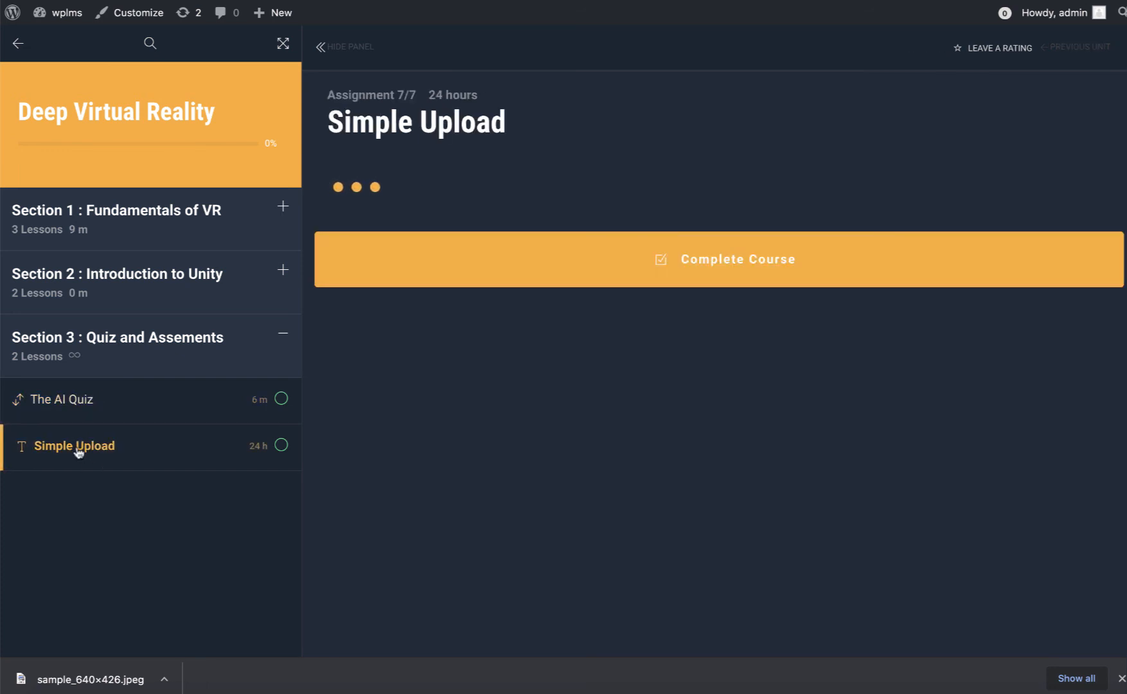
{"action": "left_click", "coordinate": [1121, 679]}
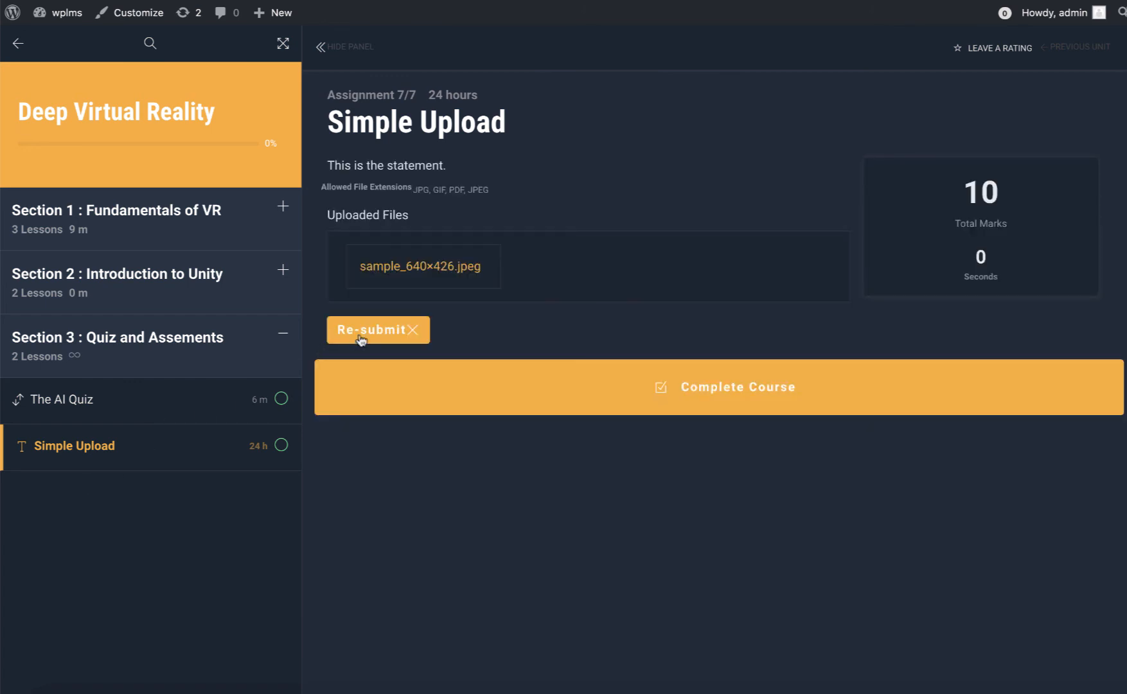
{"action": "right_click", "coordinate": [389, 268]}
{"action": "left_click", "coordinate": [399, 271]}
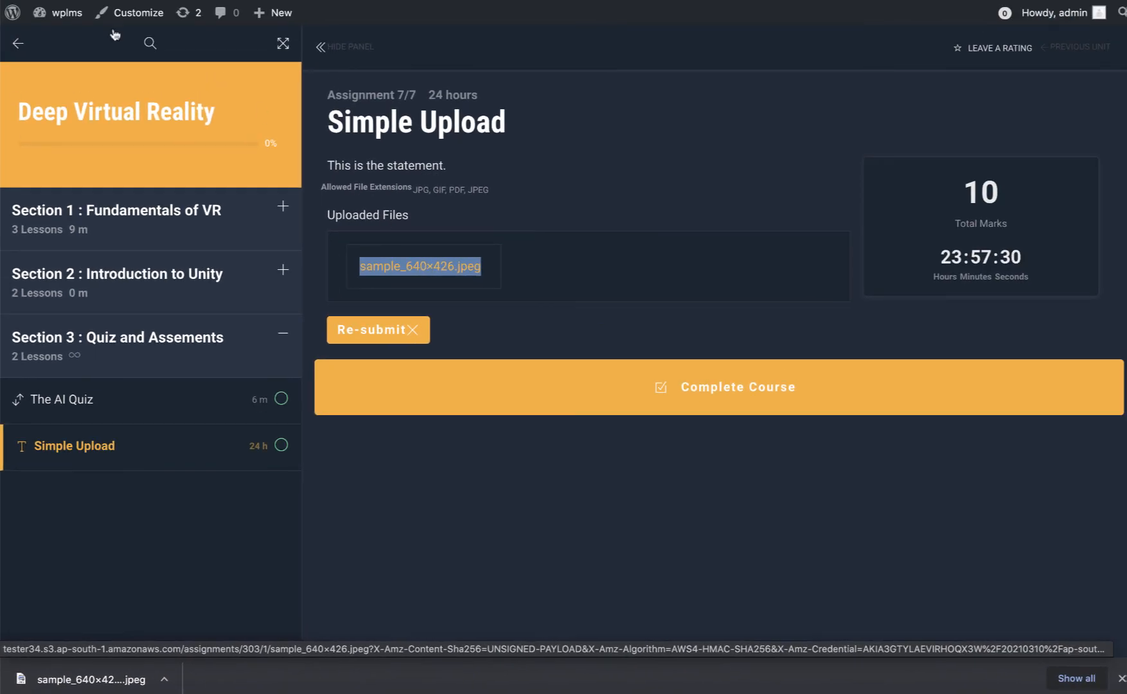
Leave the course and list the unsubmitted submissions of the Simple Upload assignment in the instructor's assignment management
{"action": "left_click", "coordinate": [19, 43]}
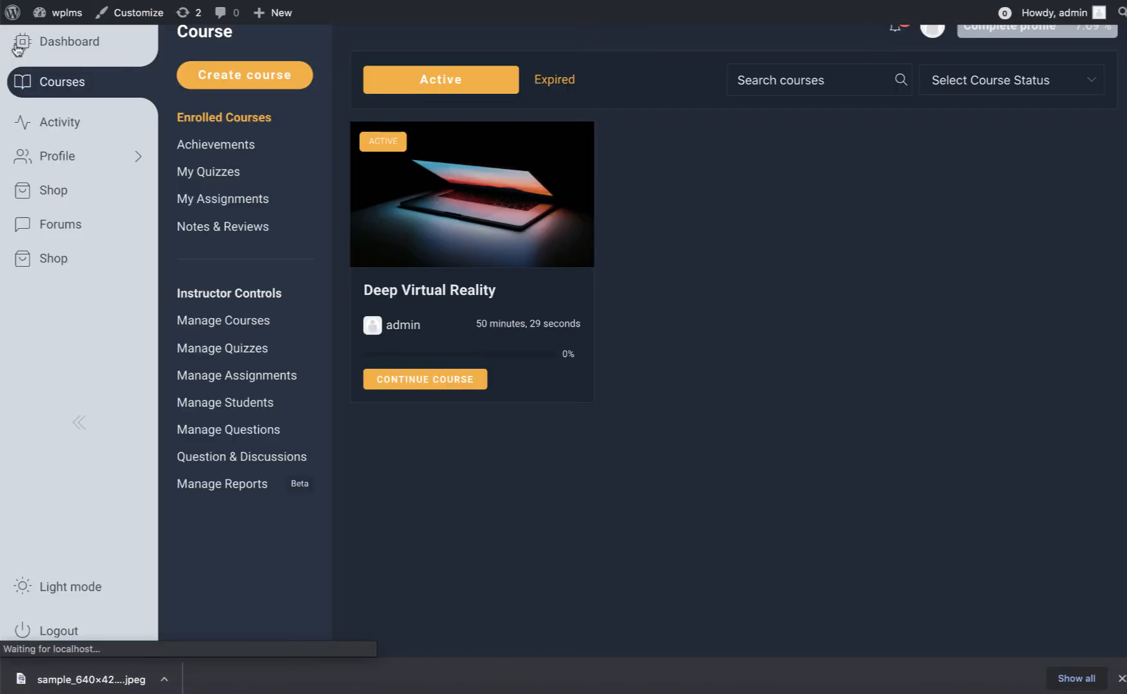
{"action": "left_click", "coordinate": [237, 377]}
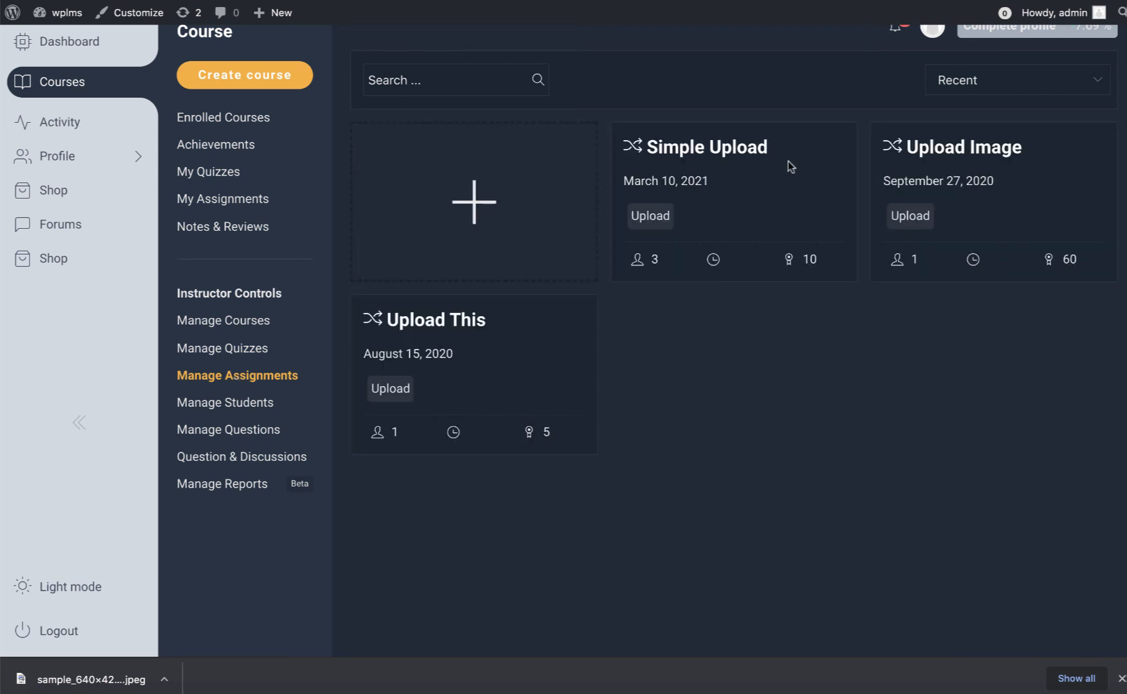
{"action": "left_click", "coordinate": [745, 151]}
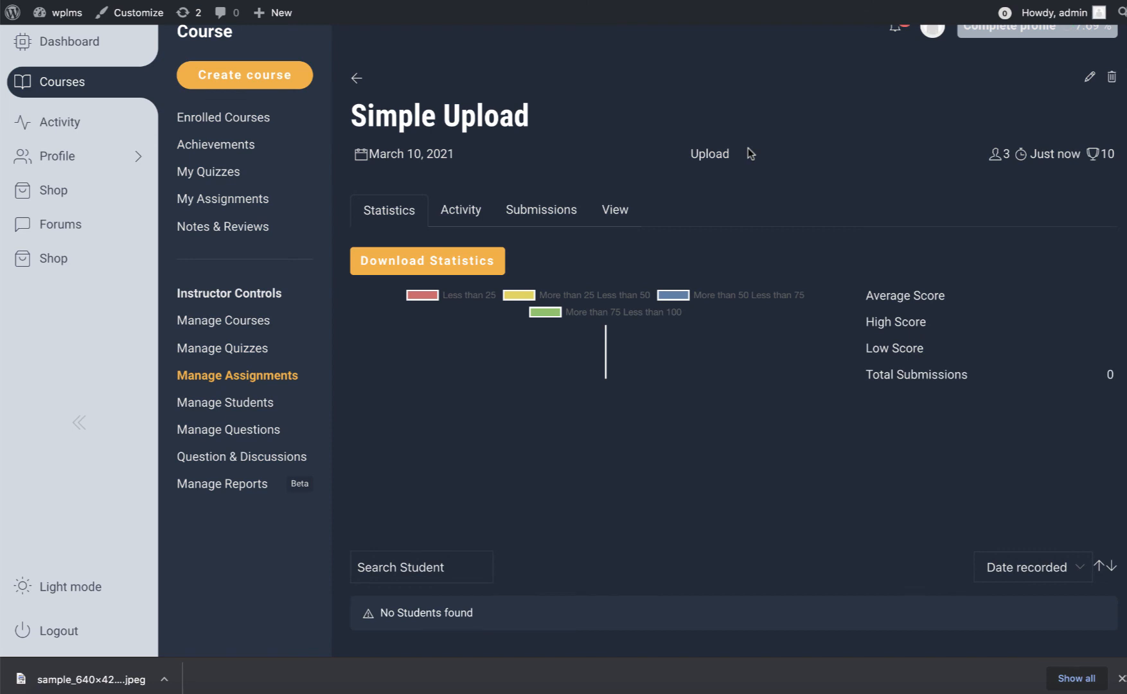
{"action": "left_click", "coordinate": [543, 213]}
{"action": "left_click", "coordinate": [878, 260]}
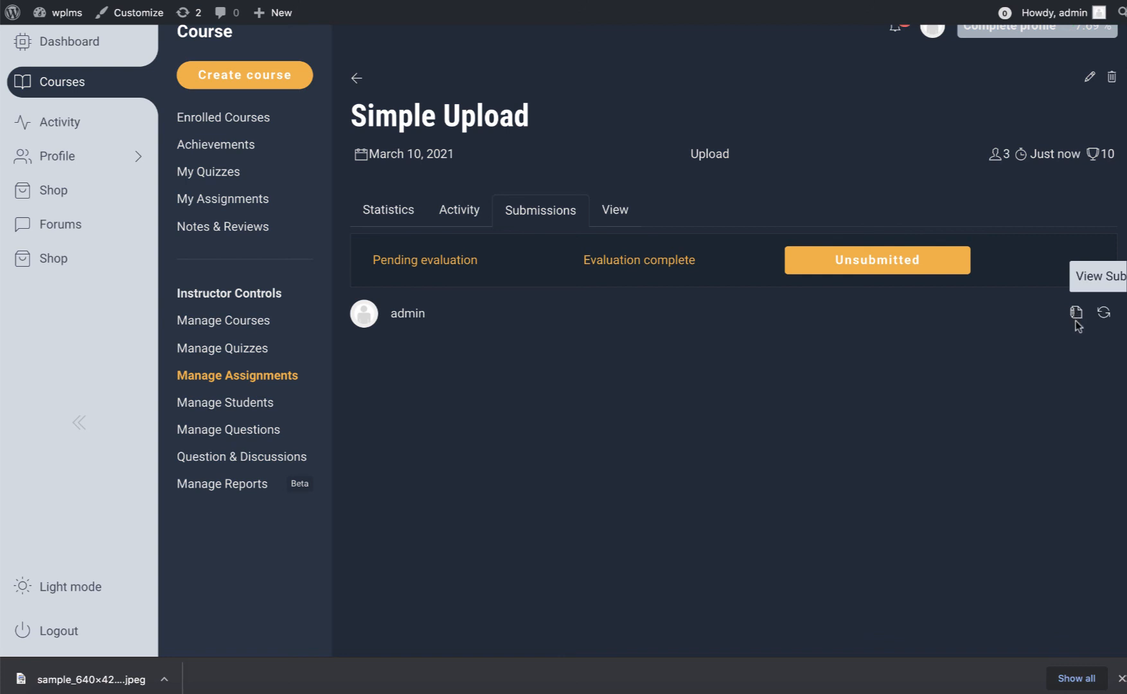
View the listed student's Simple Upload submission, then download its attachment and open the image
{"action": "left_click", "coordinate": [1122, 680]}
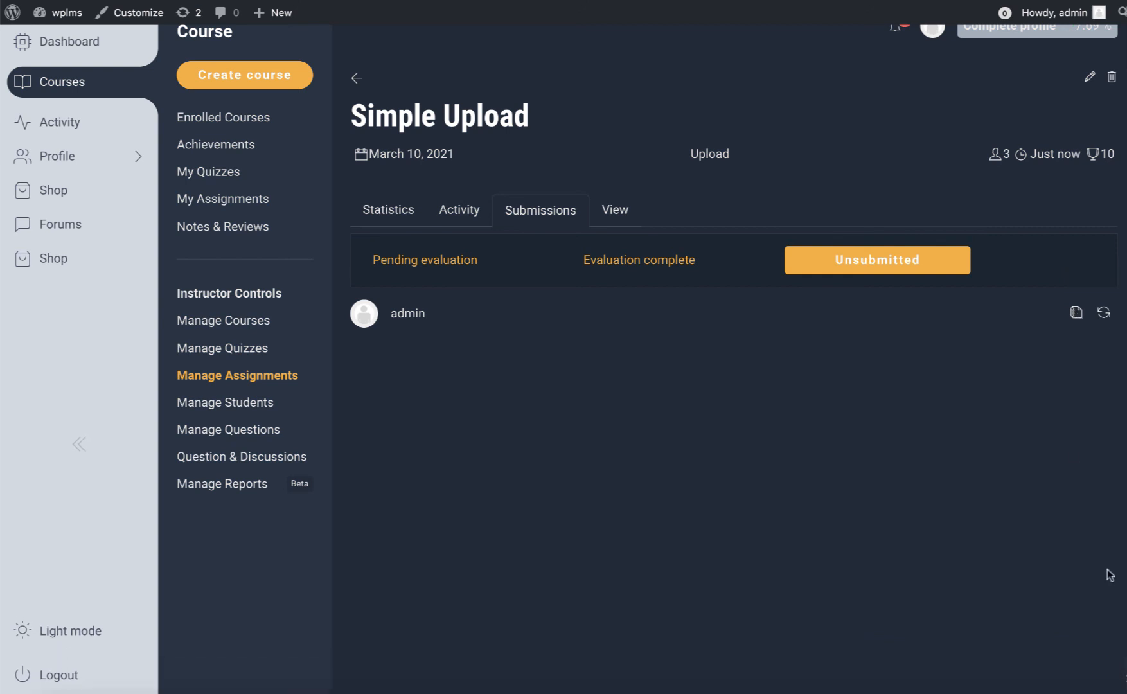
{"action": "left_click", "coordinate": [1076, 315]}
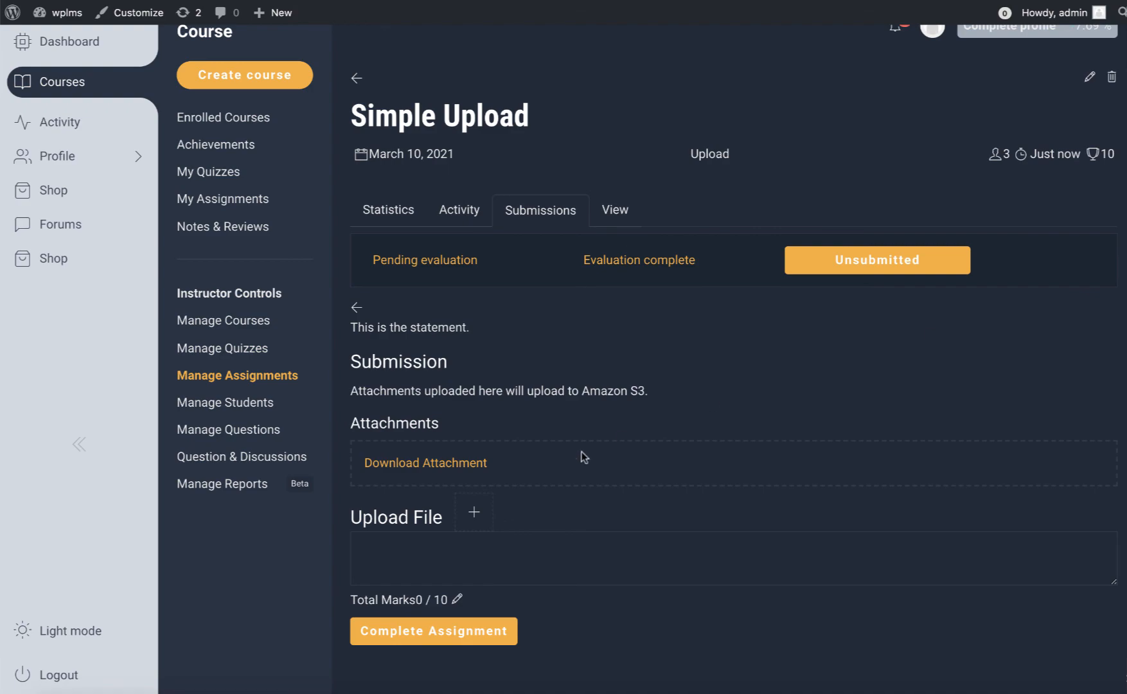
{"action": "left_click", "coordinate": [455, 470]}
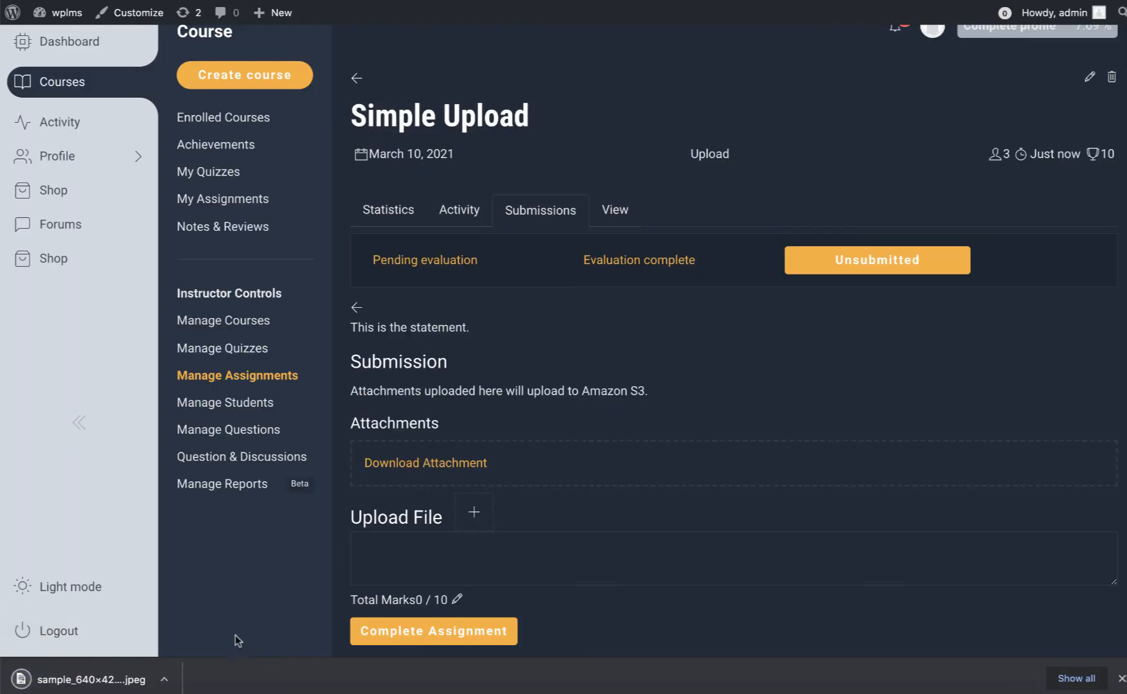
{"action": "left_click", "coordinate": [120, 680]}
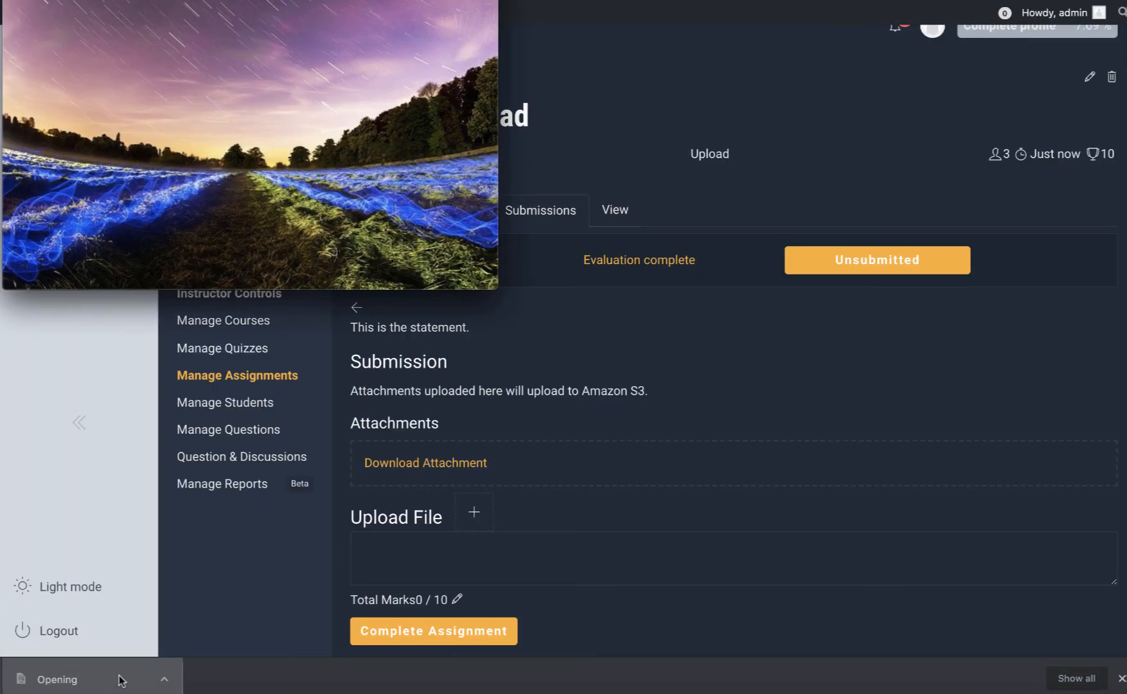